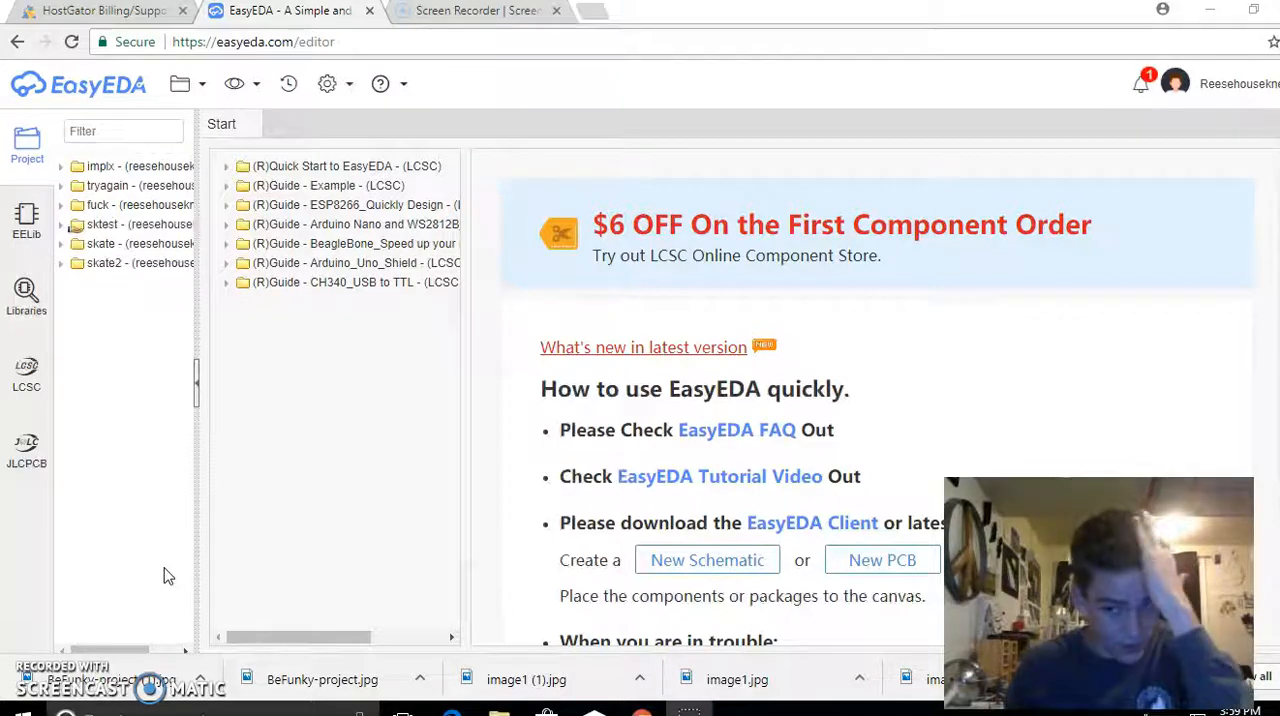
Create a new blank PCB document
click(271, 298)
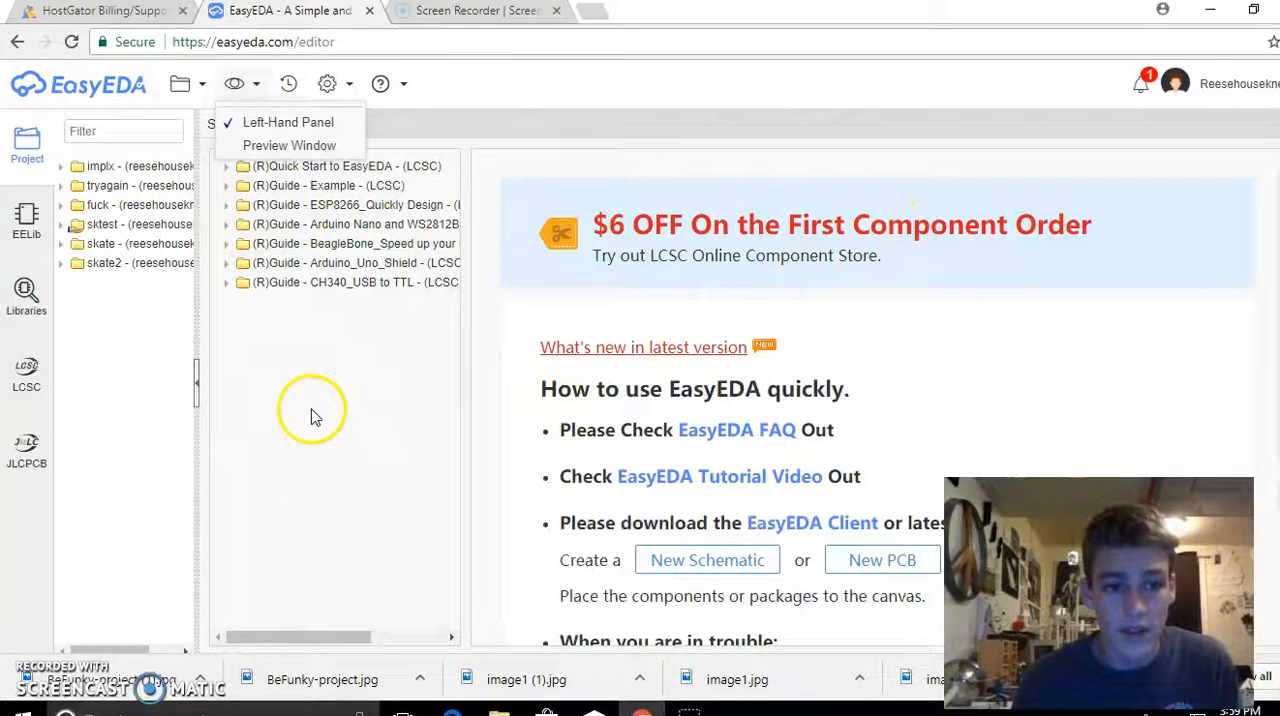
mouse_move(203, 100)
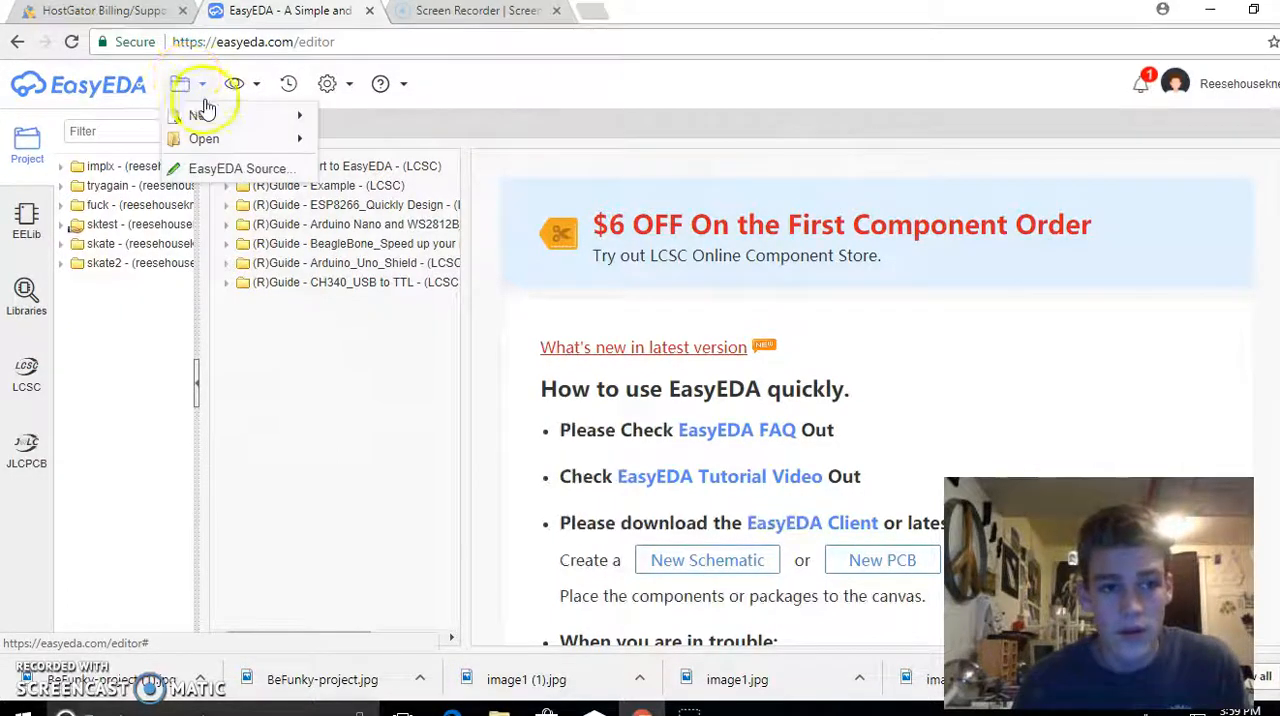
mouse_move(238, 120)
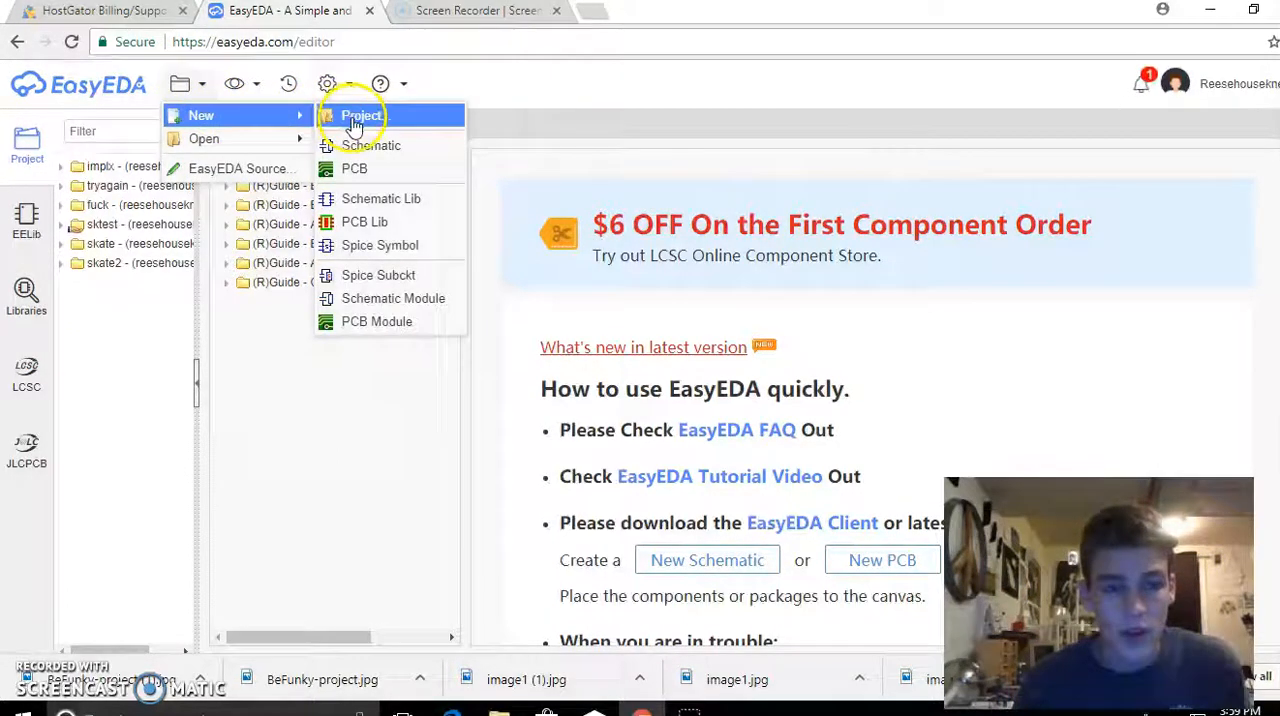
click(358, 169)
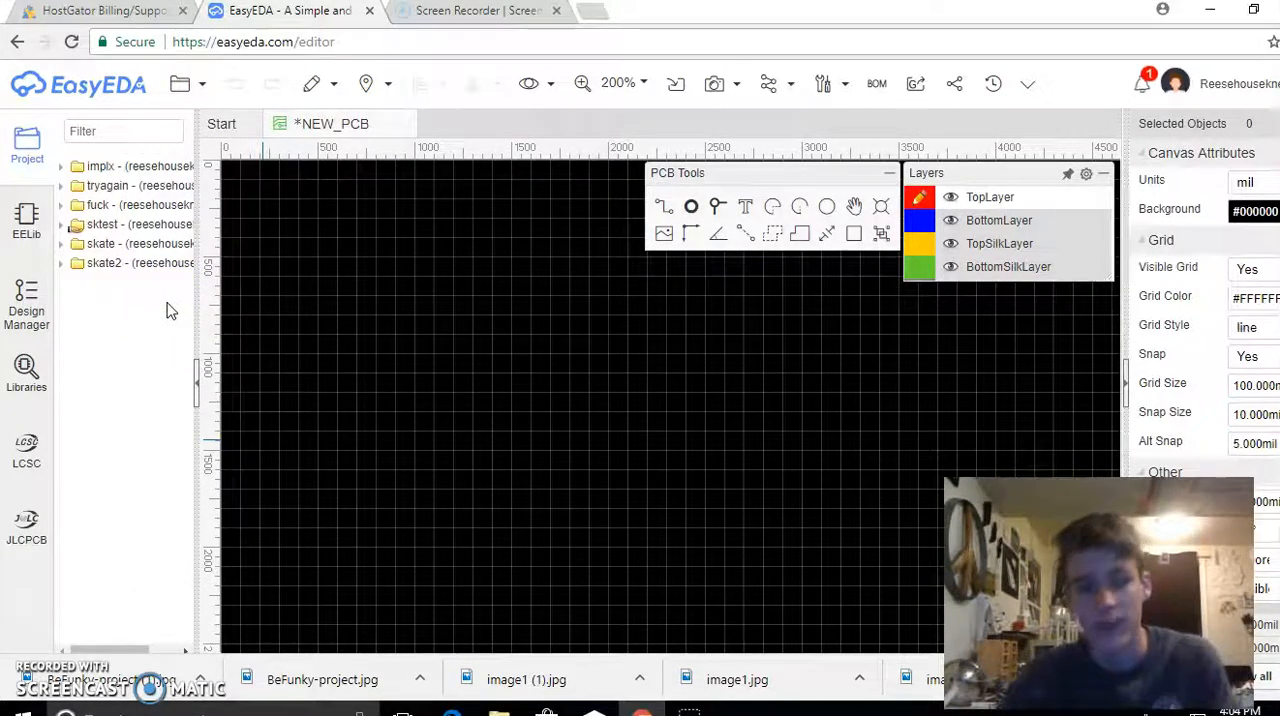
click(239, 279)
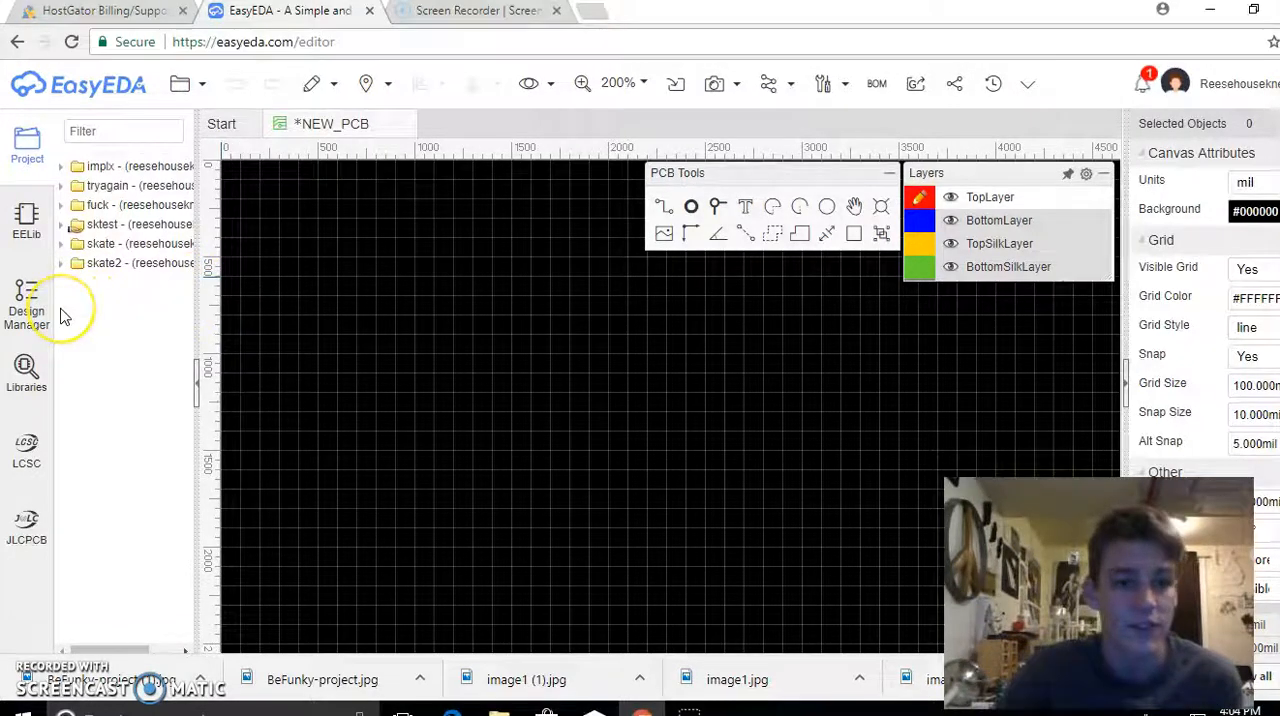
Search the component libraries for "arduino nano"
click(24, 364)
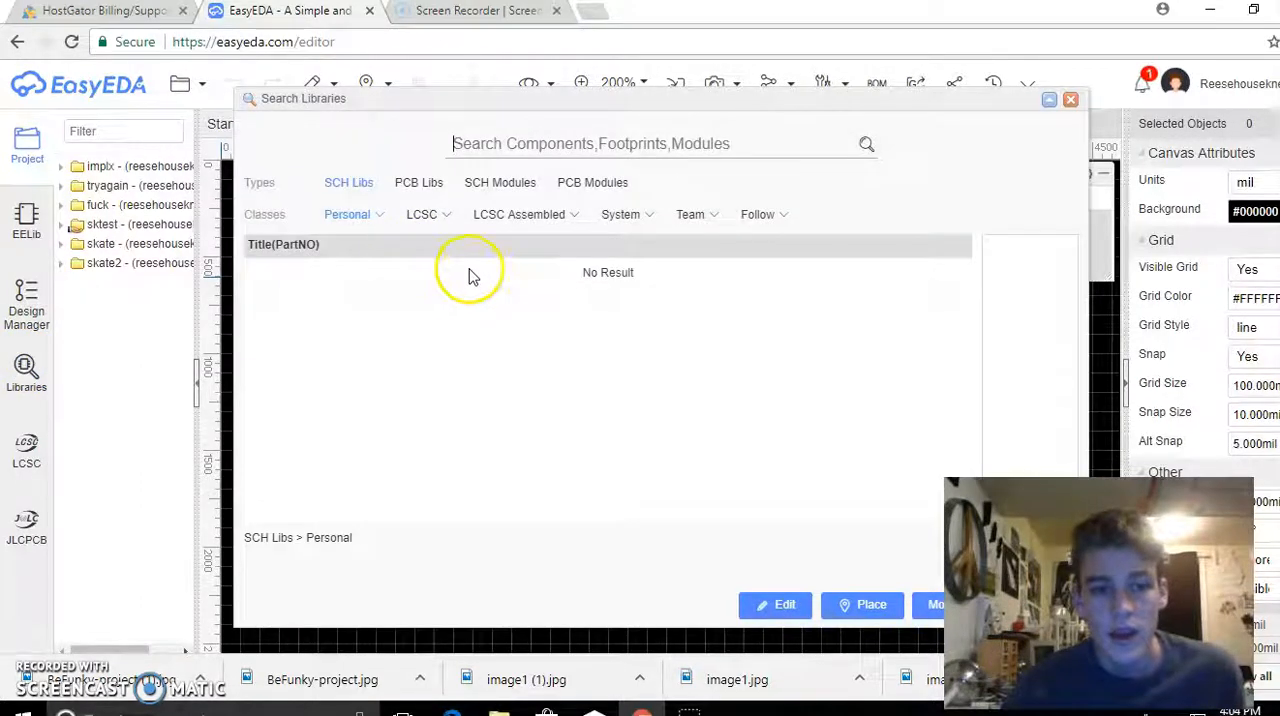
click(498, 146)
text(arduino)
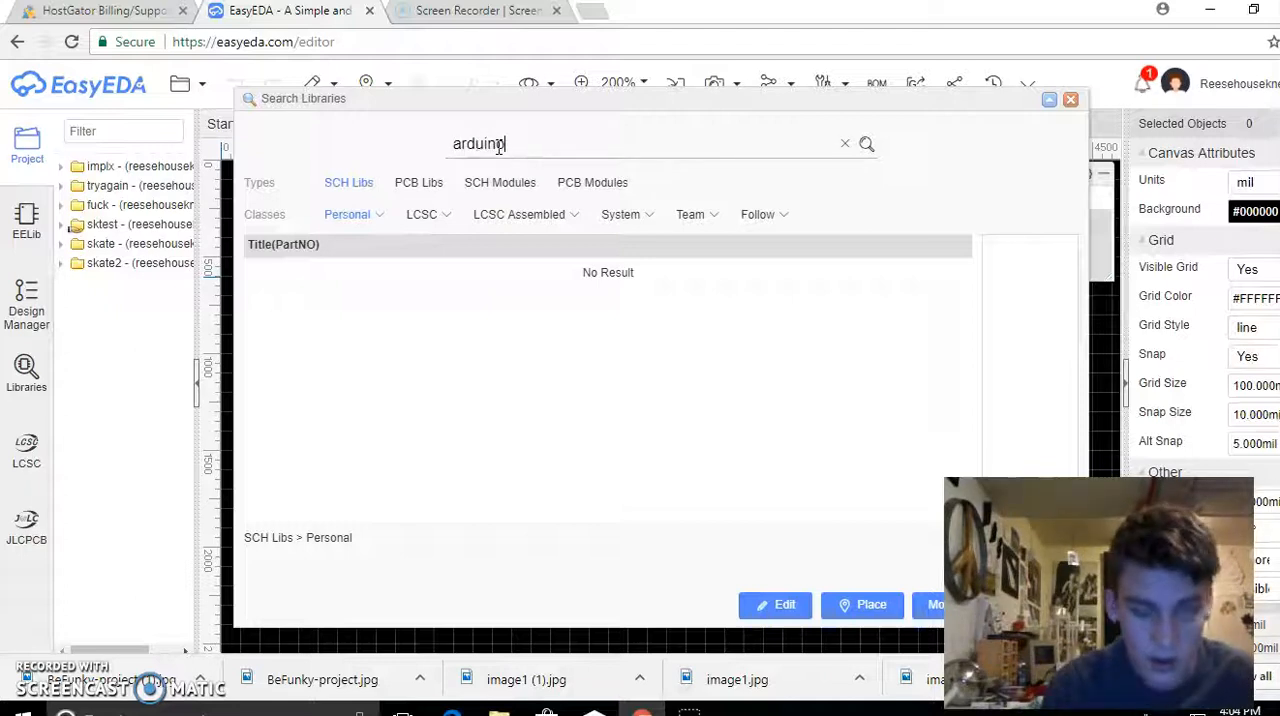
text( na)
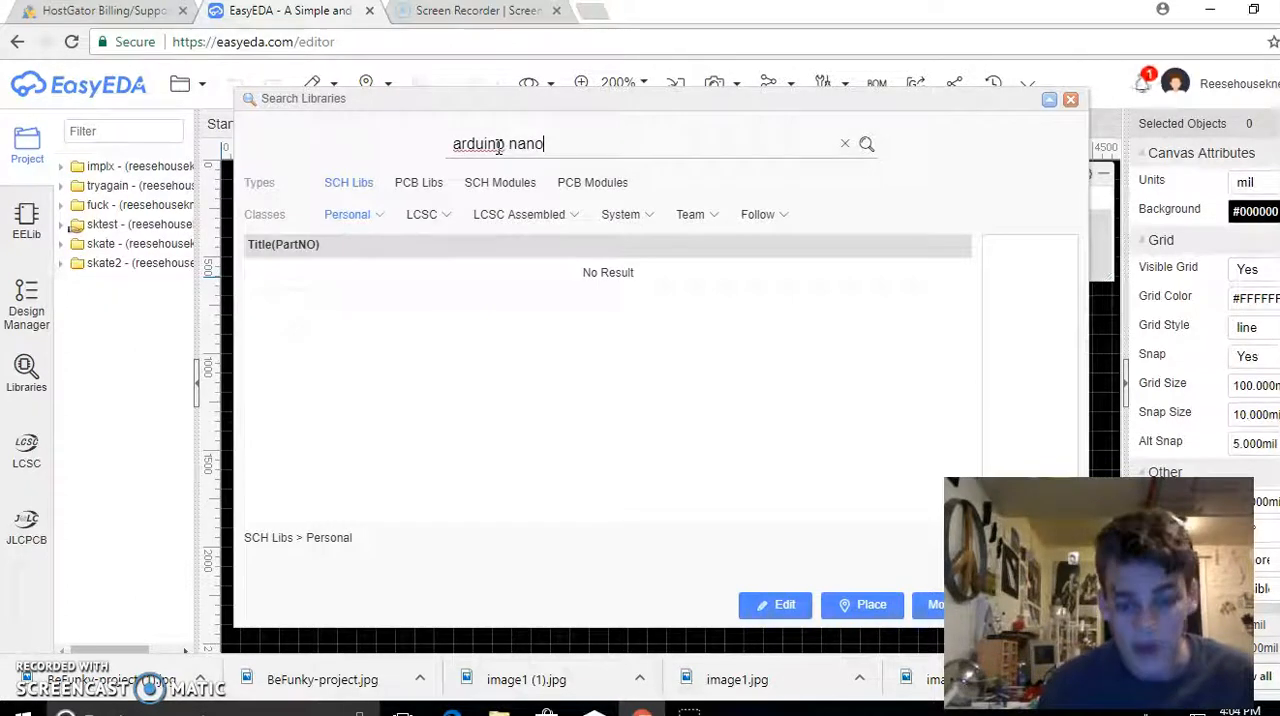
text(no)
key(Return)
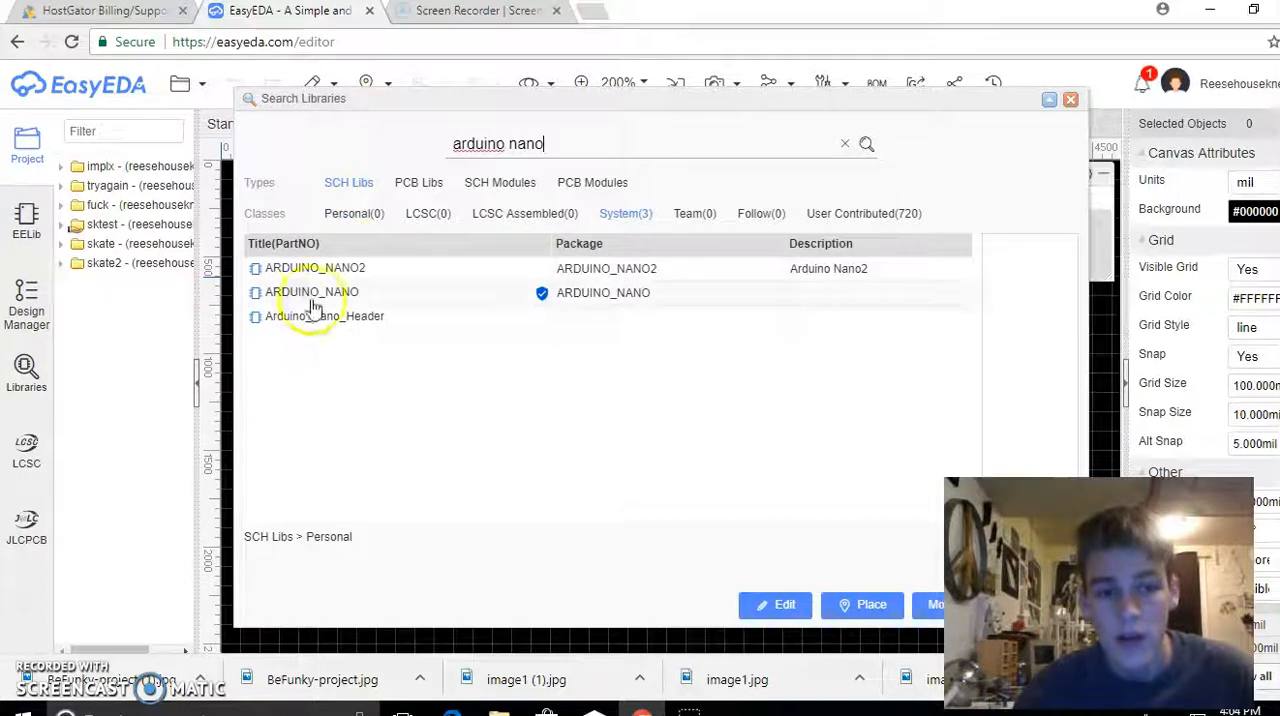
Place one ARDUINO_NANO component from the system library near the middle of the PCB canvas
click(316, 270)
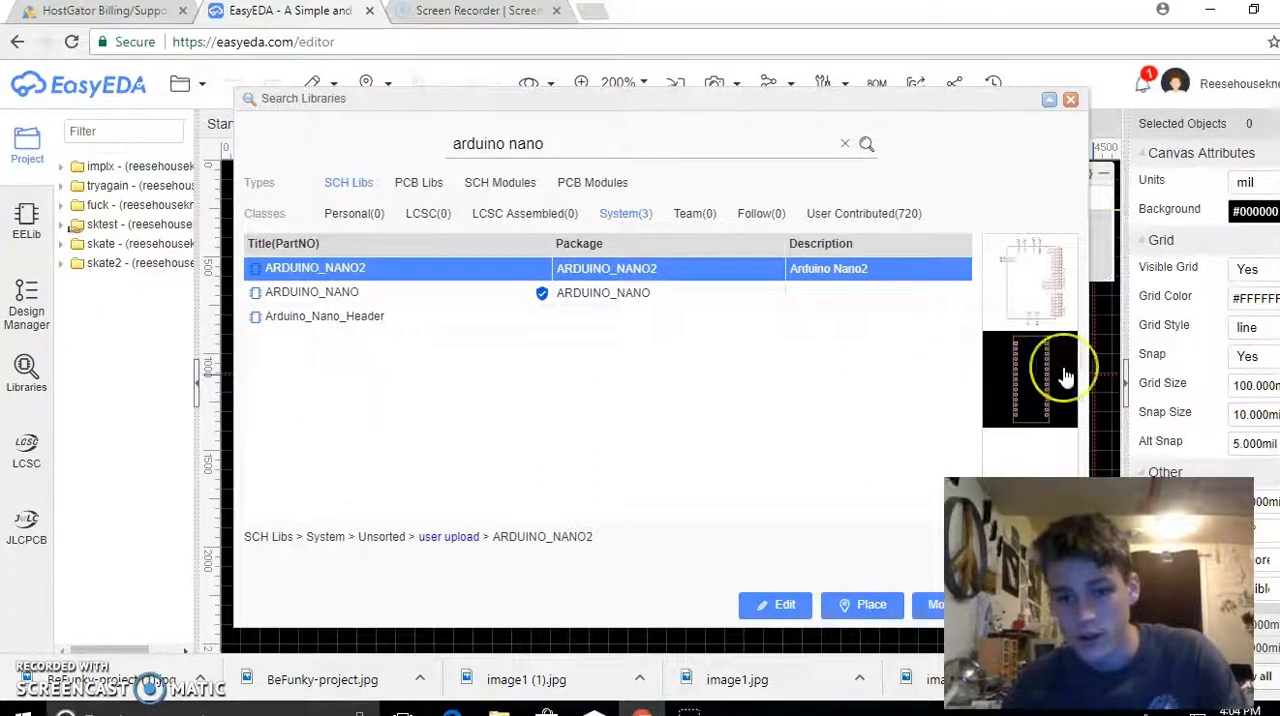
click(497, 296)
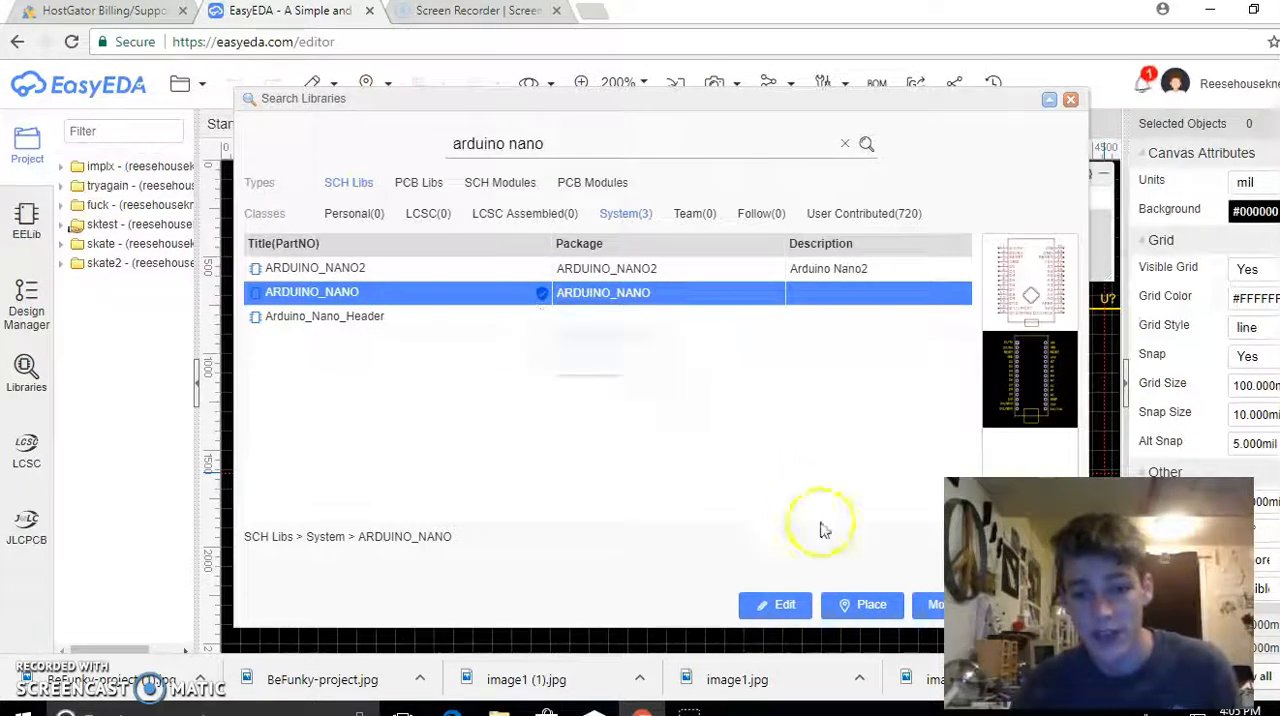
click(876, 606)
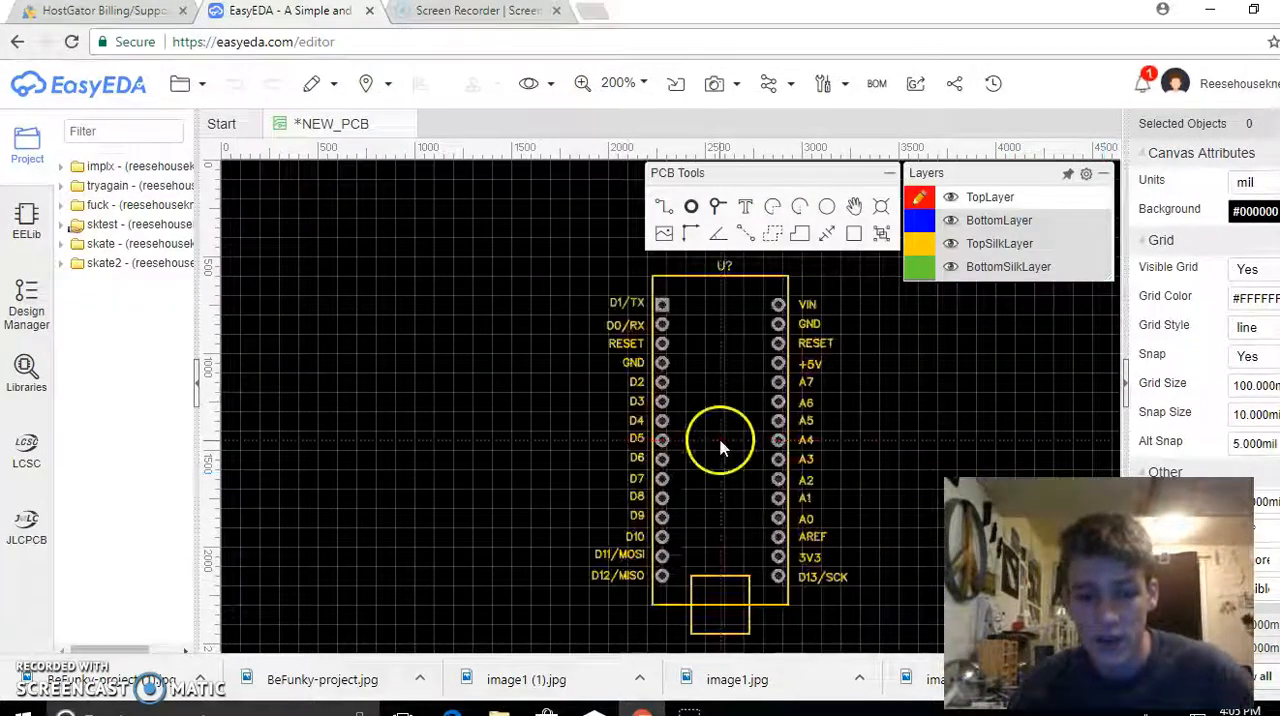
click(665, 428)
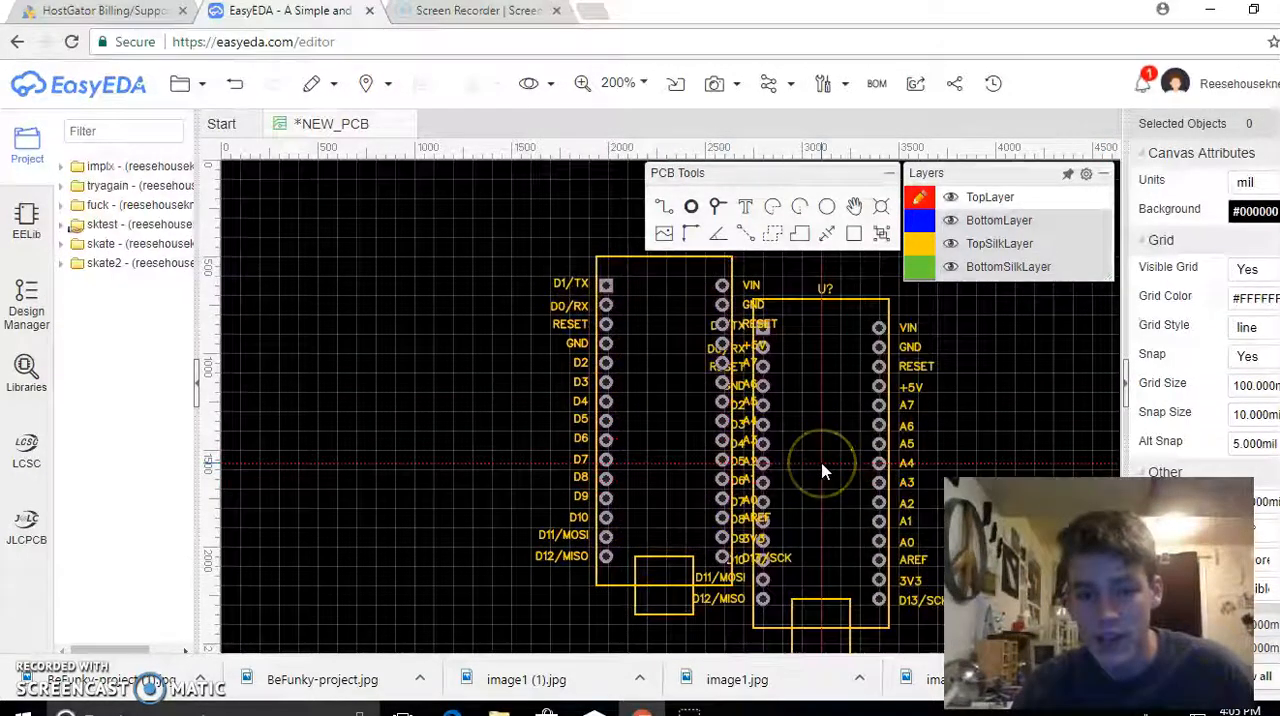
key(Escape)
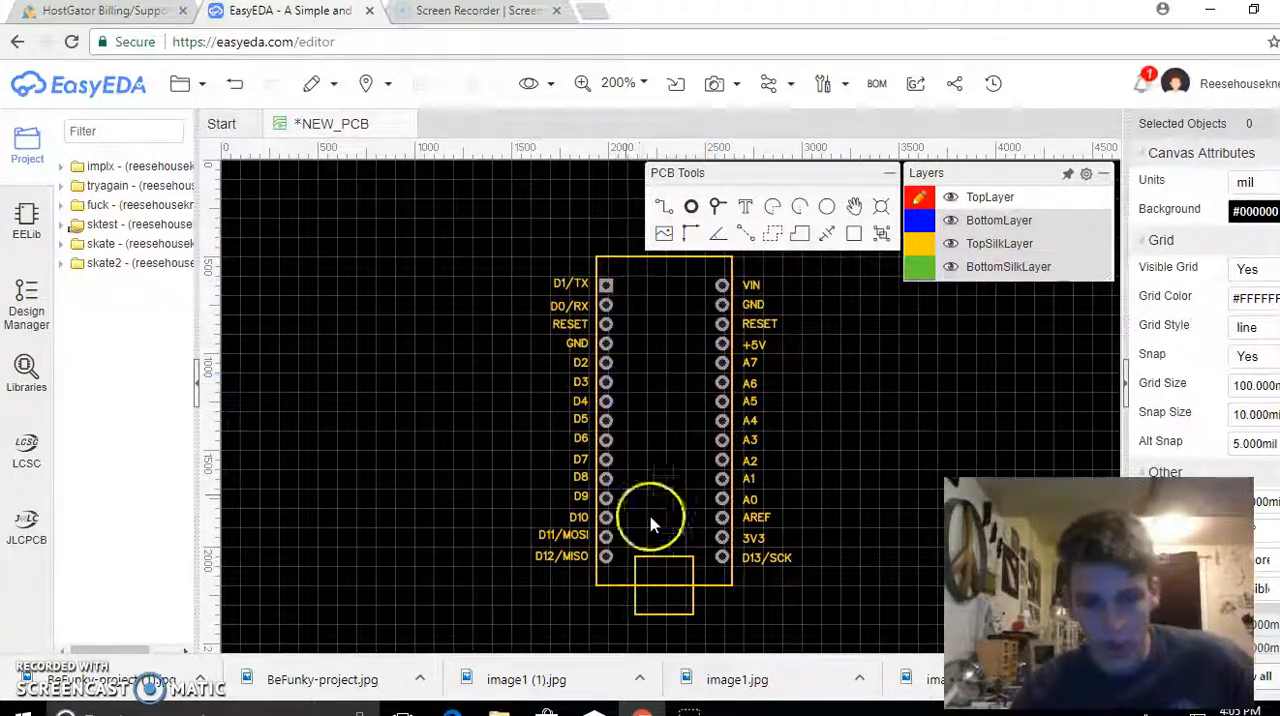
Search the component libraries for "dc jack"
click(27, 365)
click(557, 149)
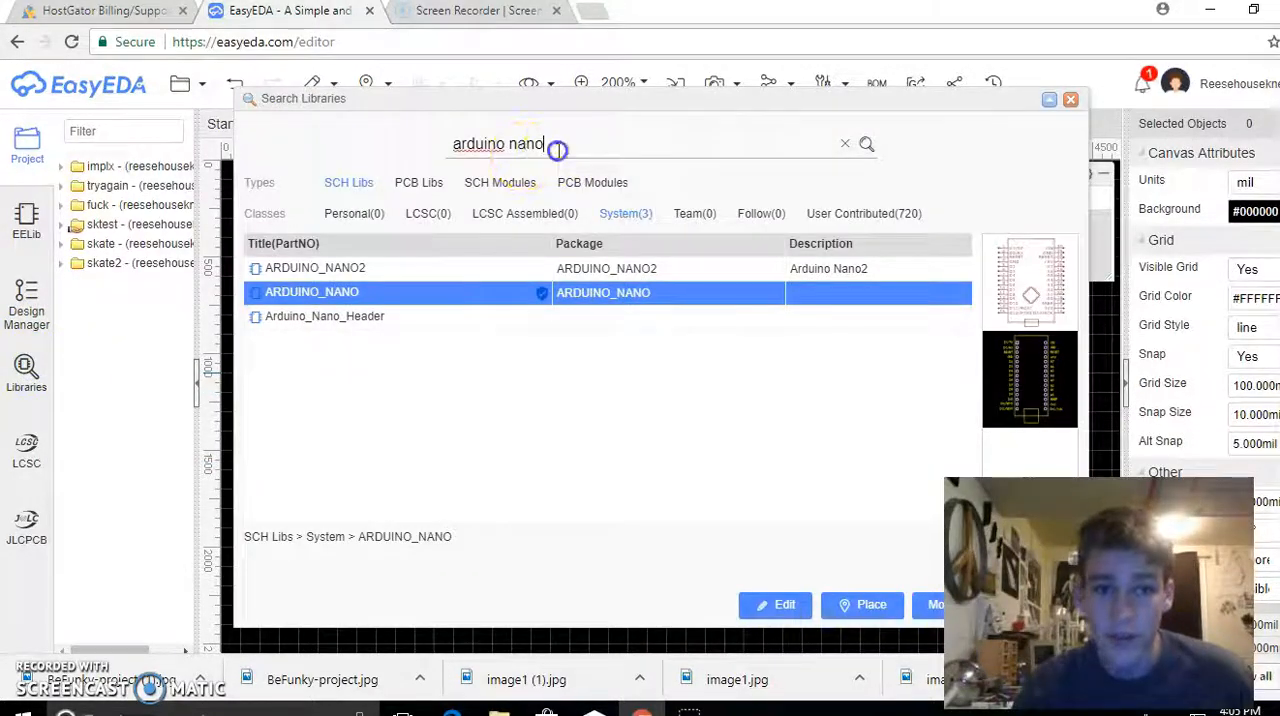
drag(557, 149, 194, 136)
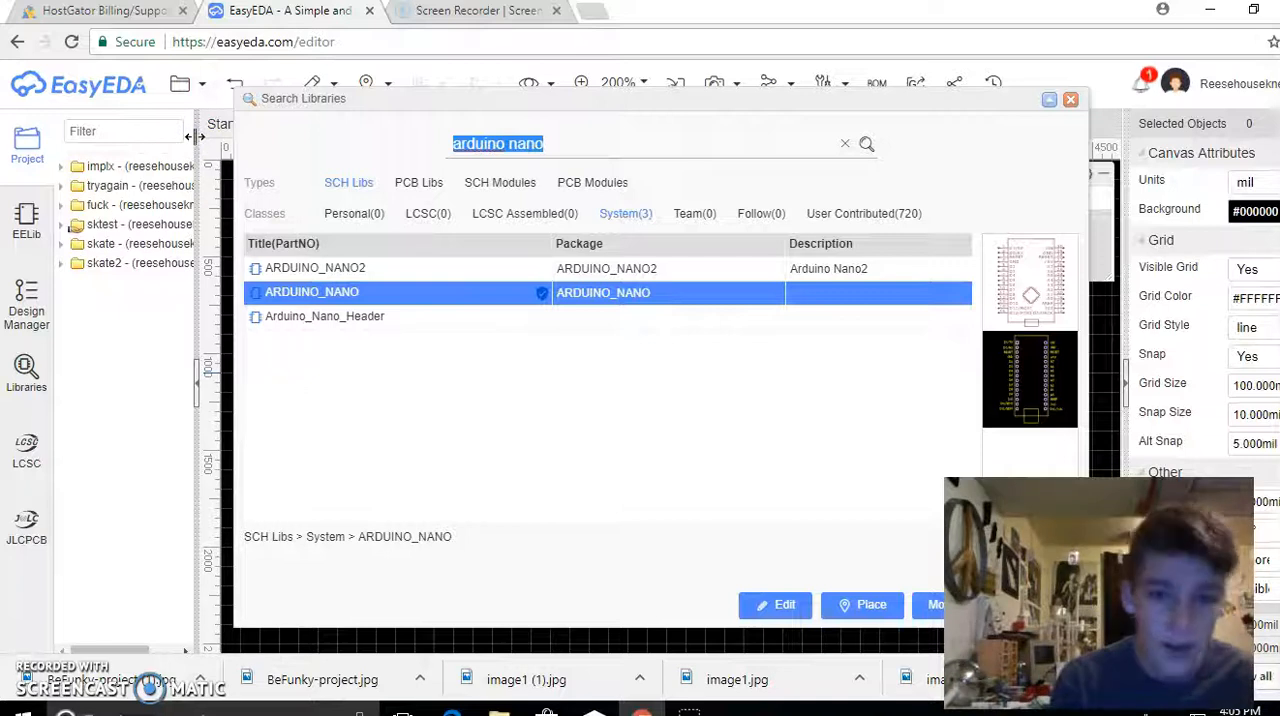
text(dc jack)
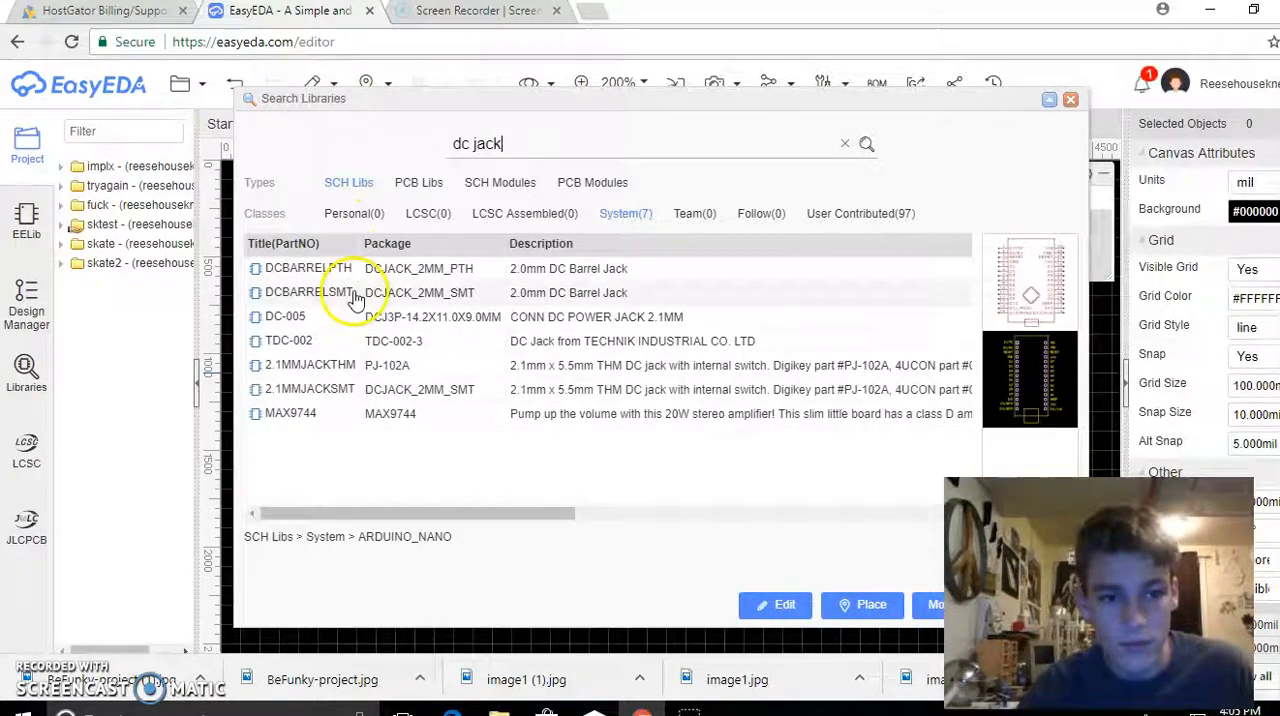
Compare the DC jack footprints and place one 2.1MMJACKTHM (PJ-102A) to the left of the Arduino Nano's upper pins
click(334, 367)
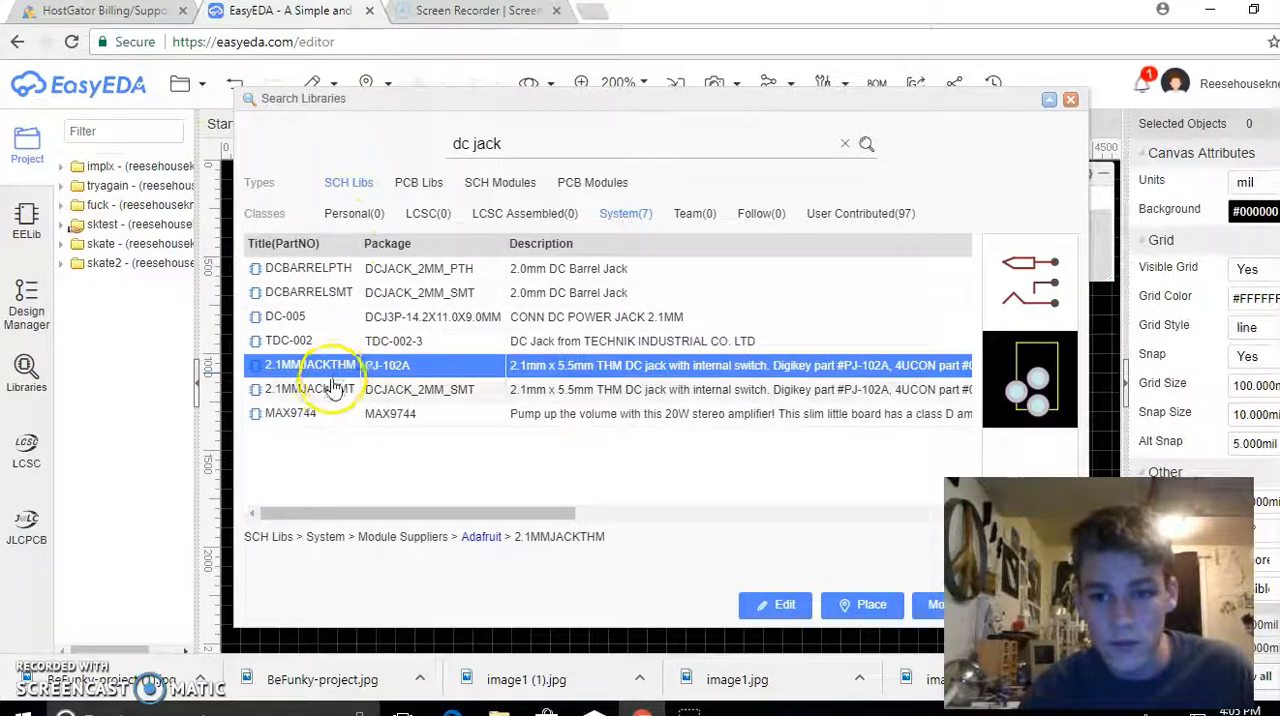
click(334, 391)
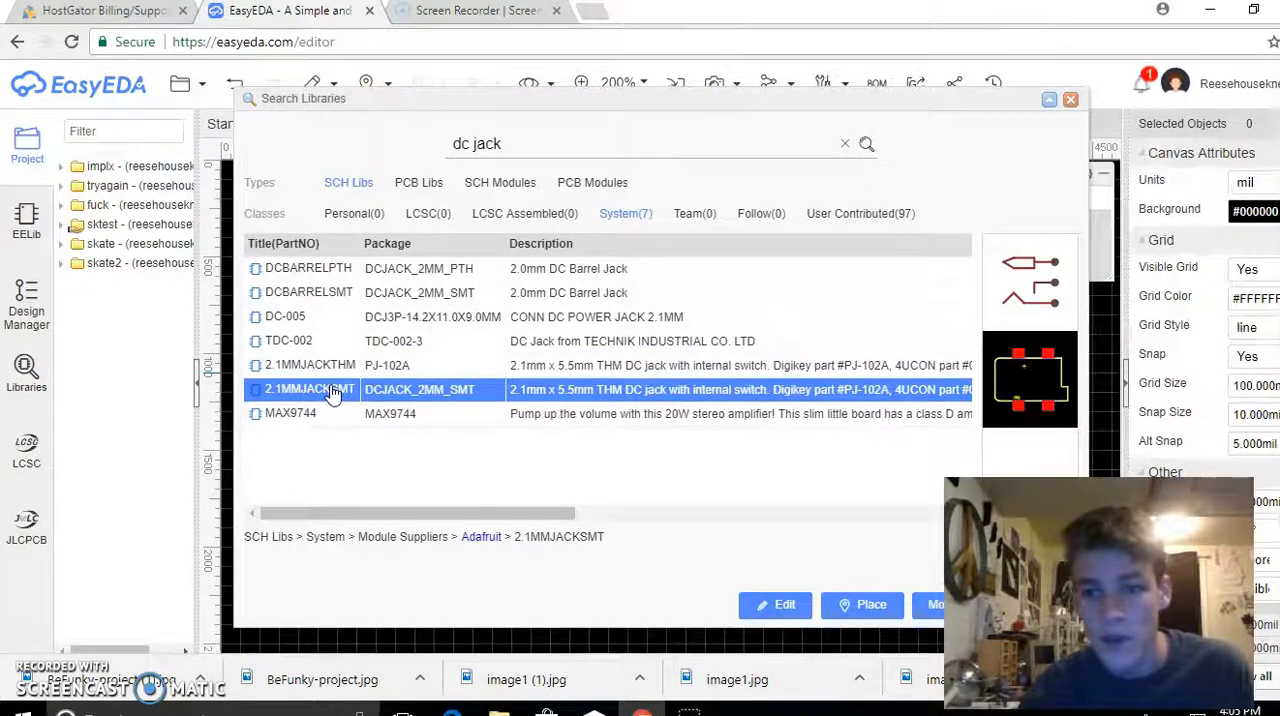
click(335, 365)
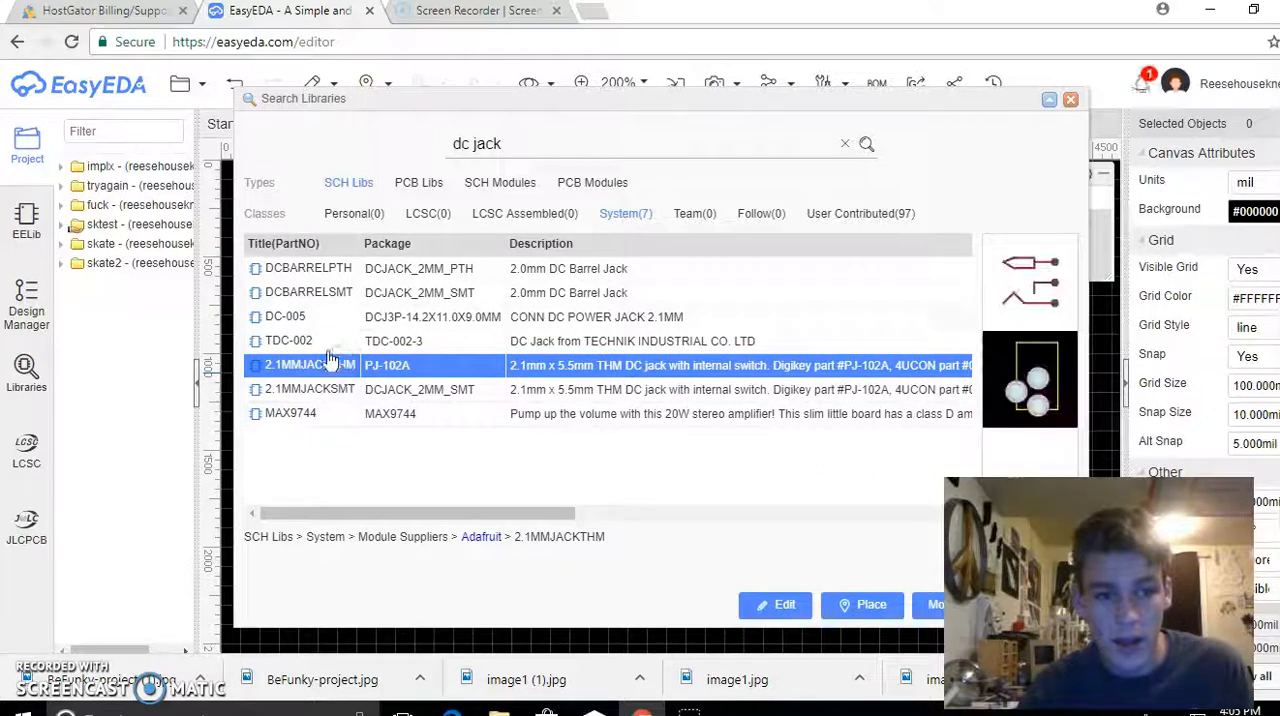
click(313, 318)
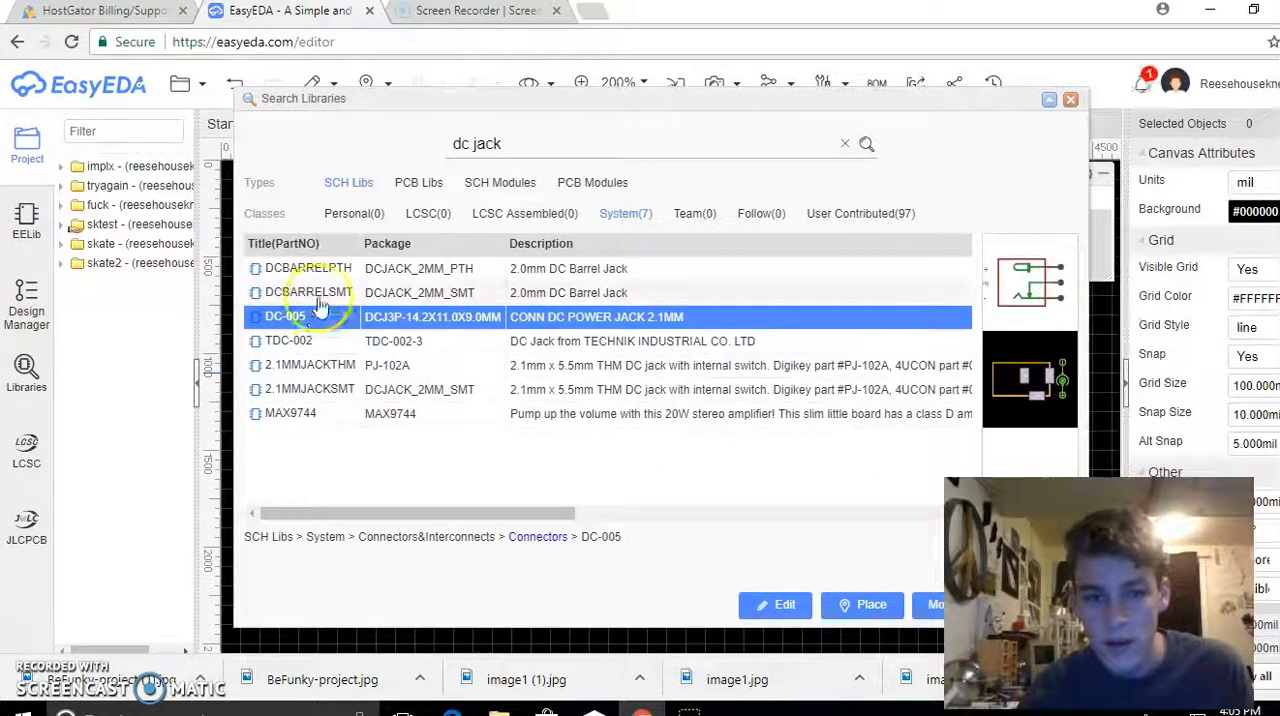
click(322, 293)
click(321, 268)
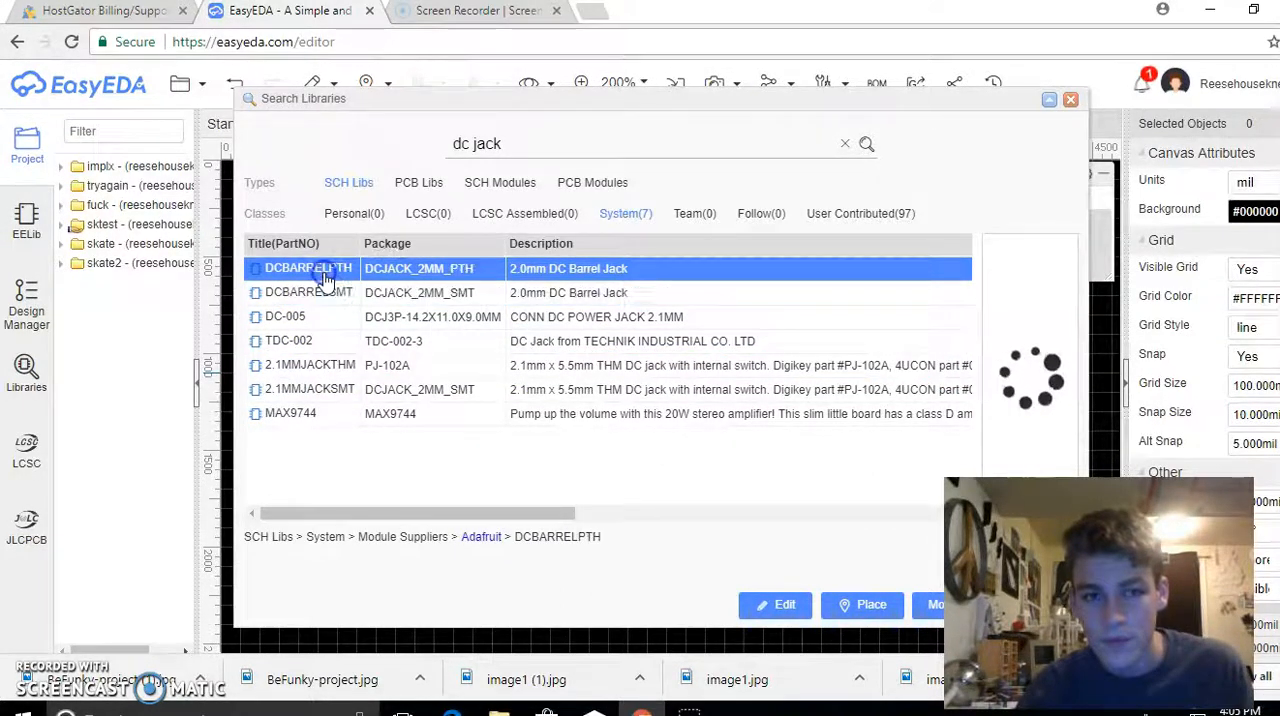
click(320, 318)
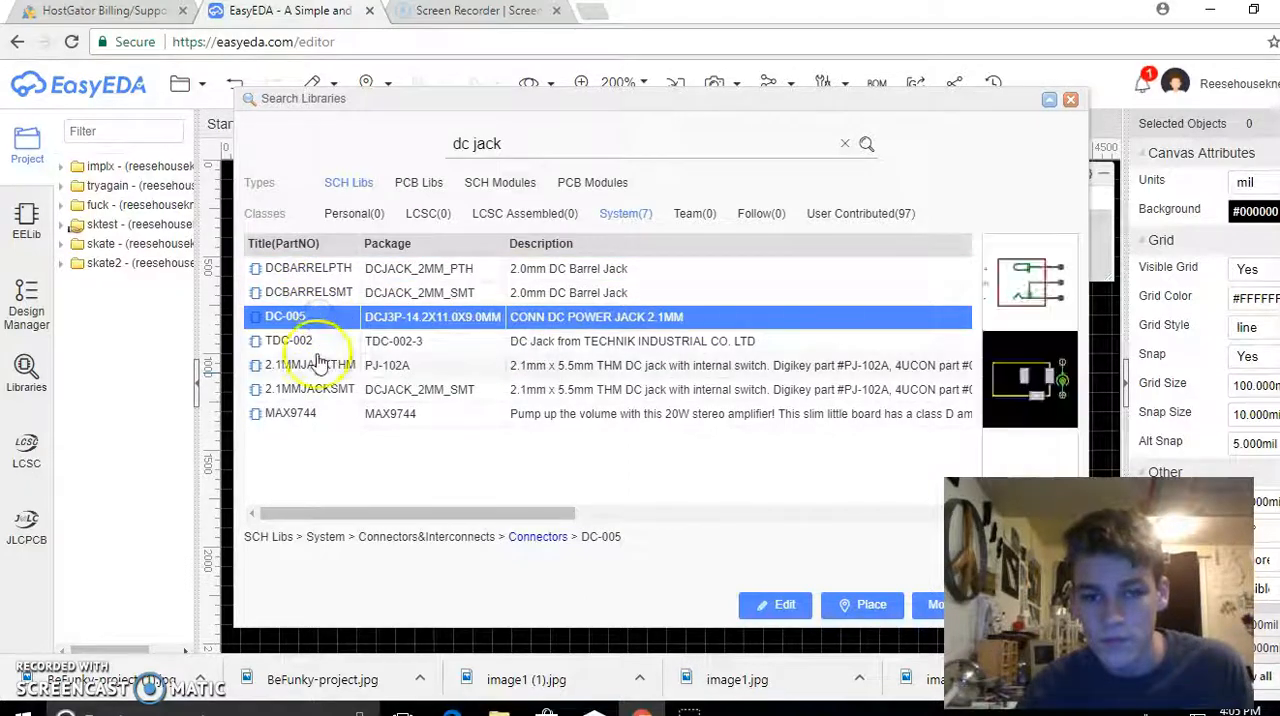
click(316, 364)
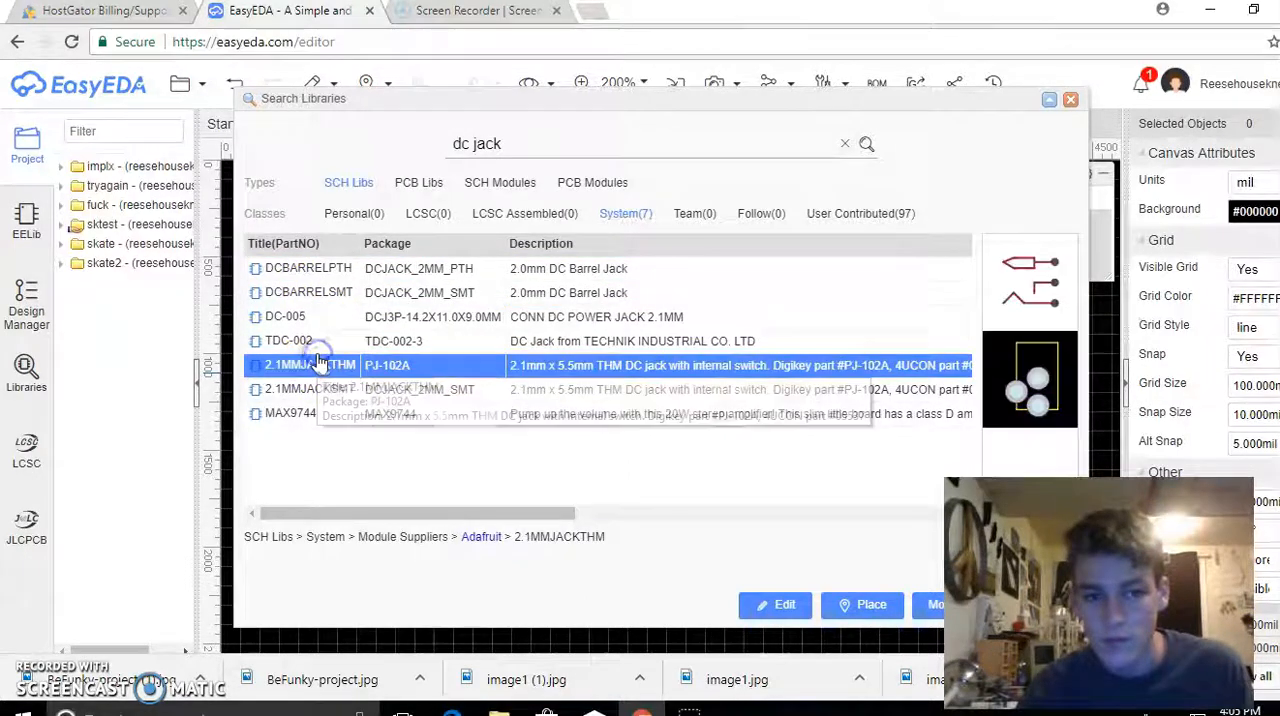
click(835, 605)
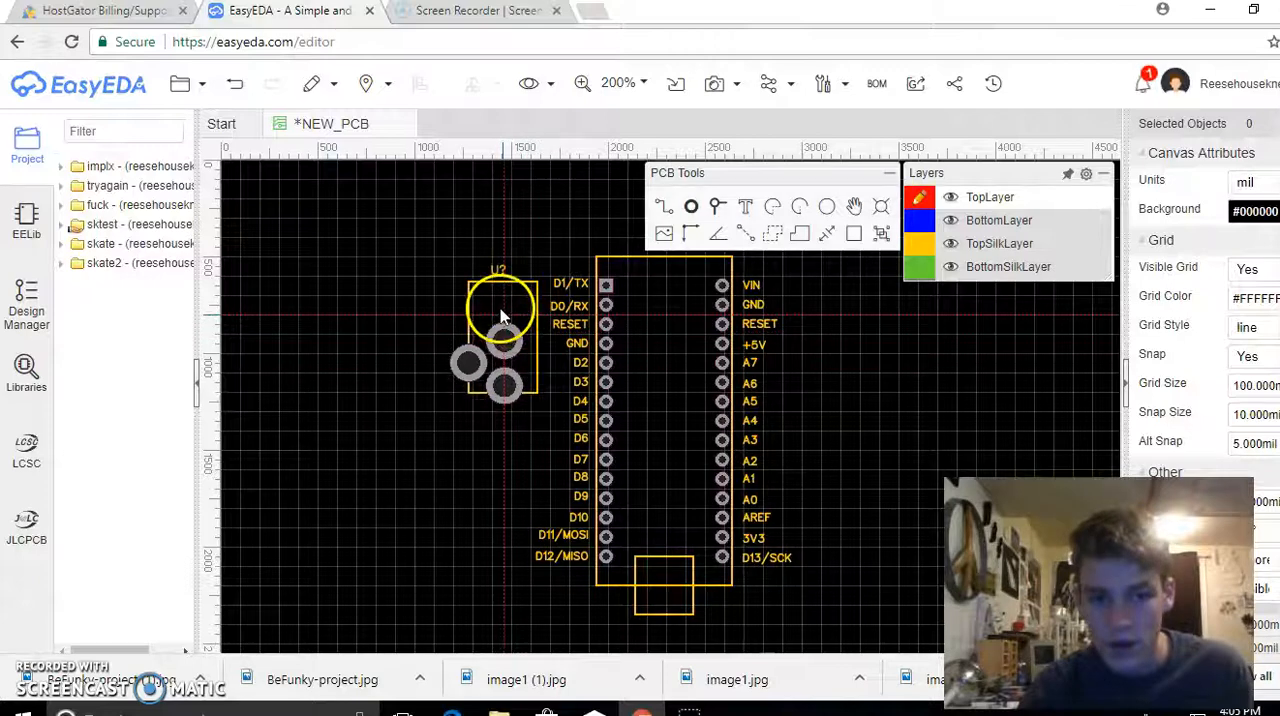
click(500, 312)
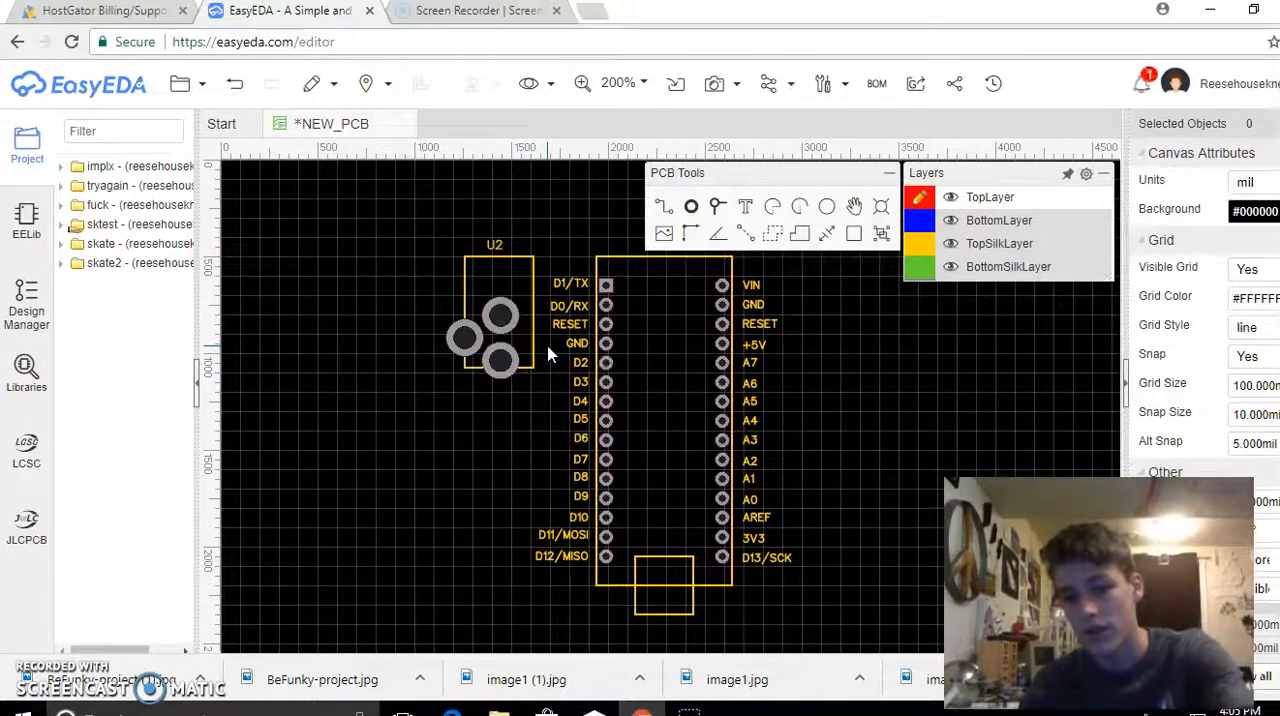
click(832, 363)
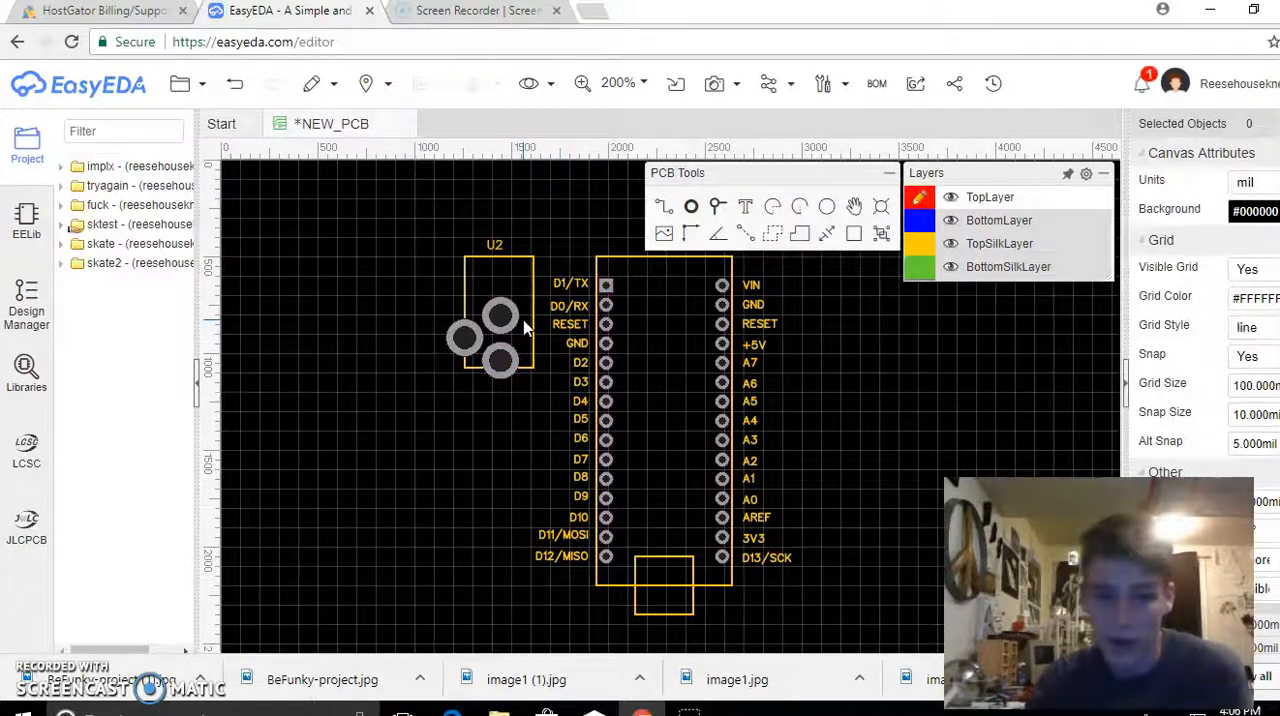
Move the DC jack footprint upward so that its outline starts above the Arduino Nano's top edge
click(537, 290)
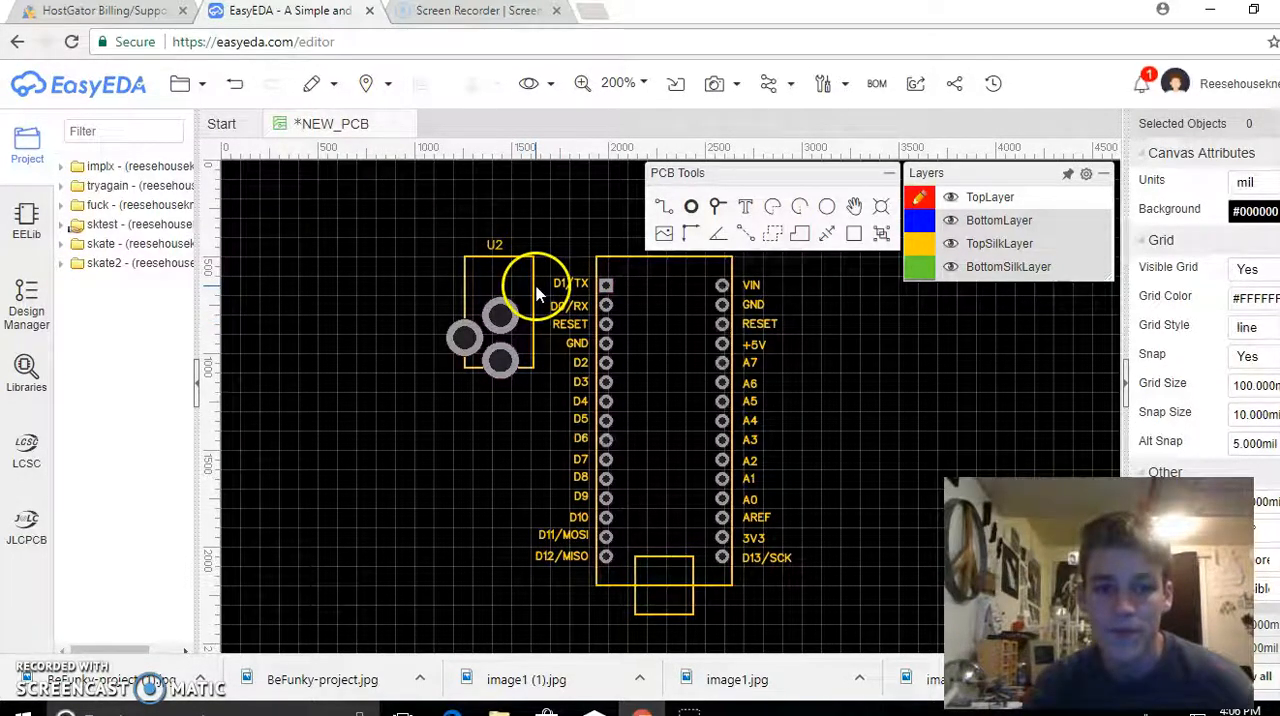
drag(534, 286, 527, 224)
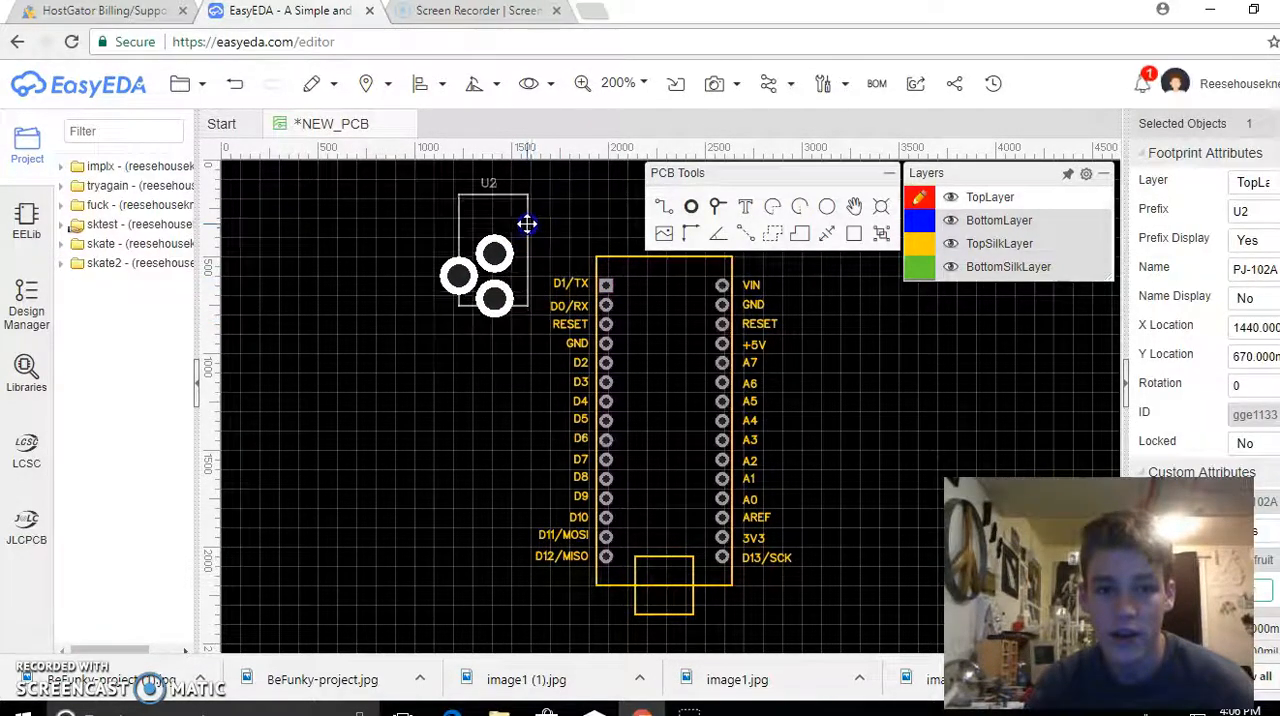
click(438, 420)
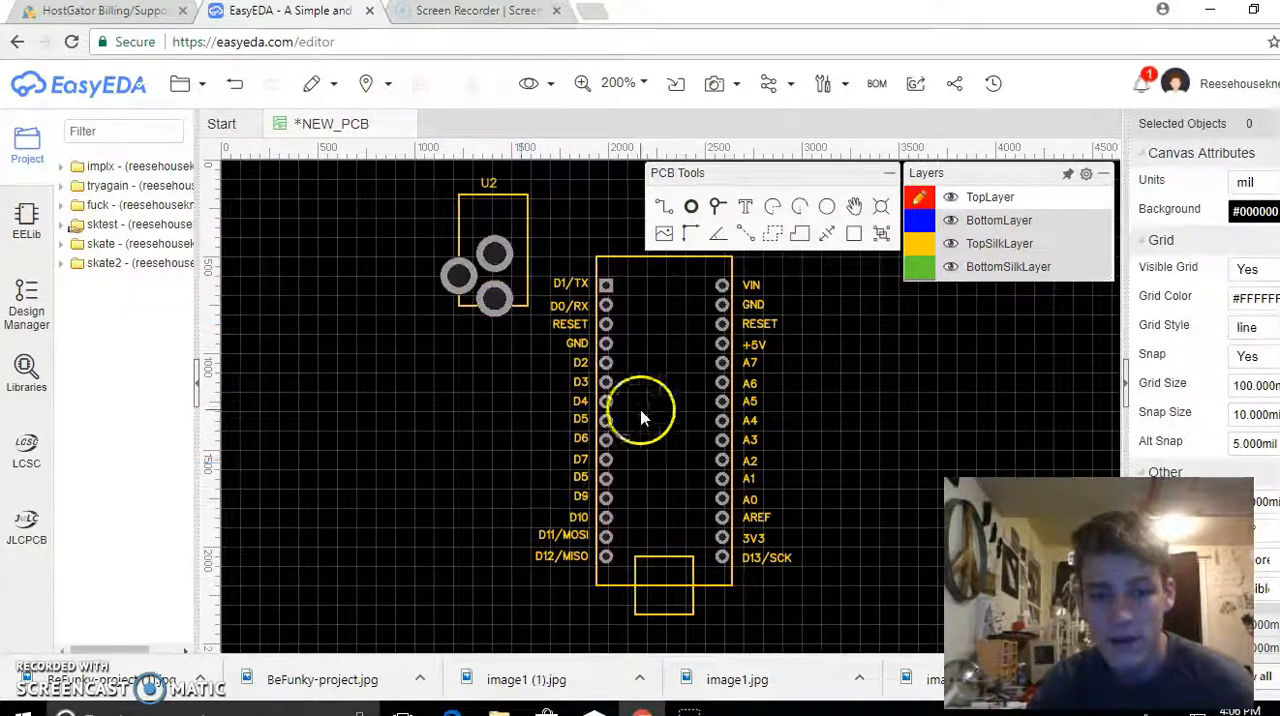
click(185, 83)
mouse_move(346, 150)
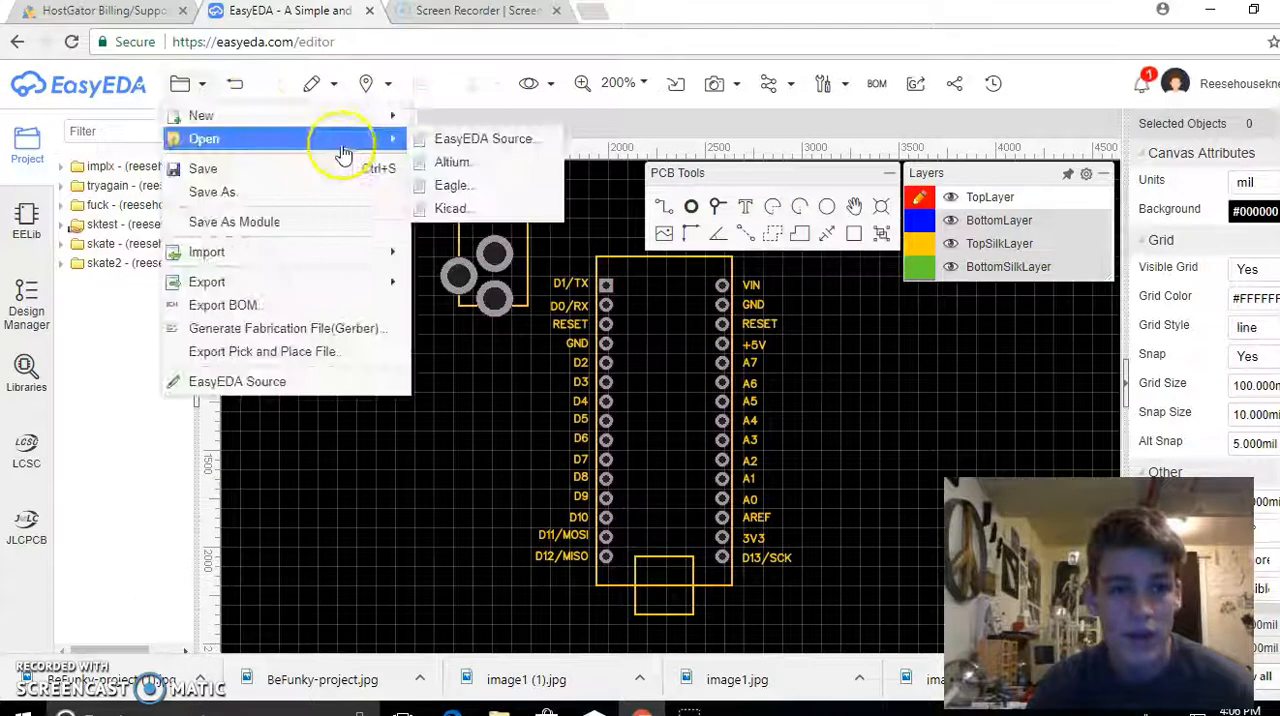
click(465, 372)
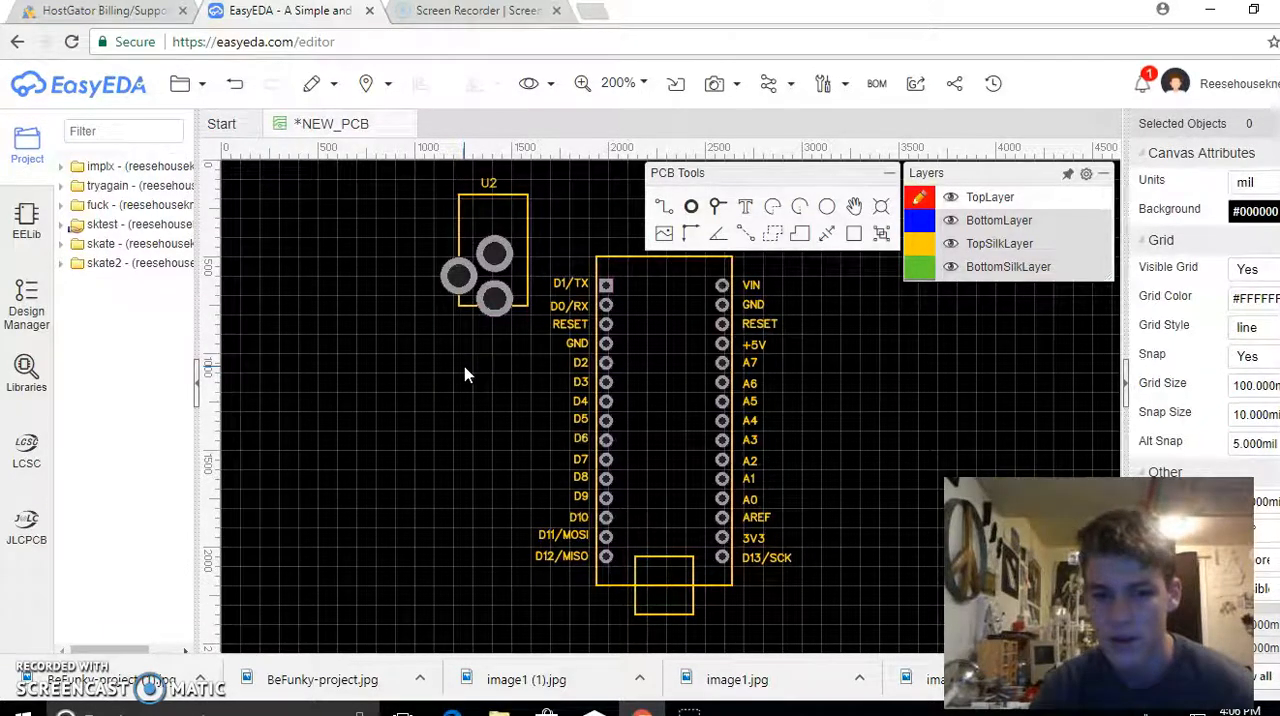
click(248, 434)
Search the component libraries for "5 volt regulator"
click(12, 308)
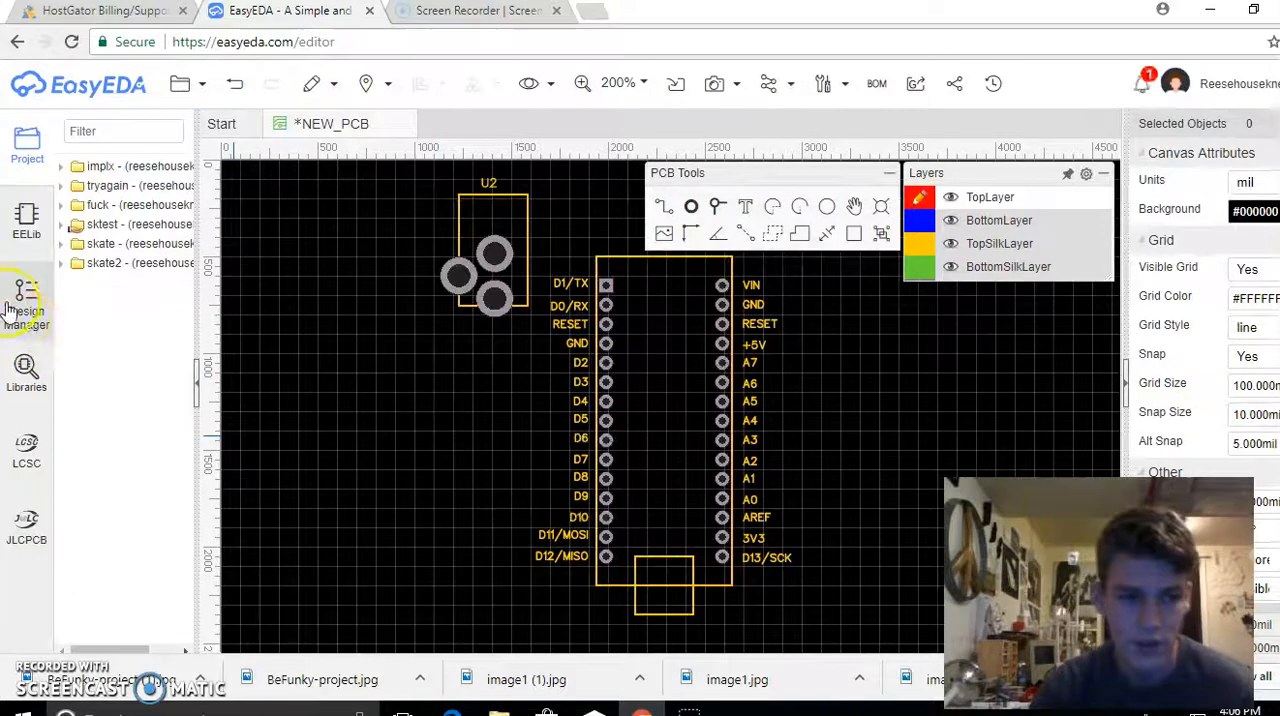
click(24, 372)
click(535, 152)
key(ctrl+a)
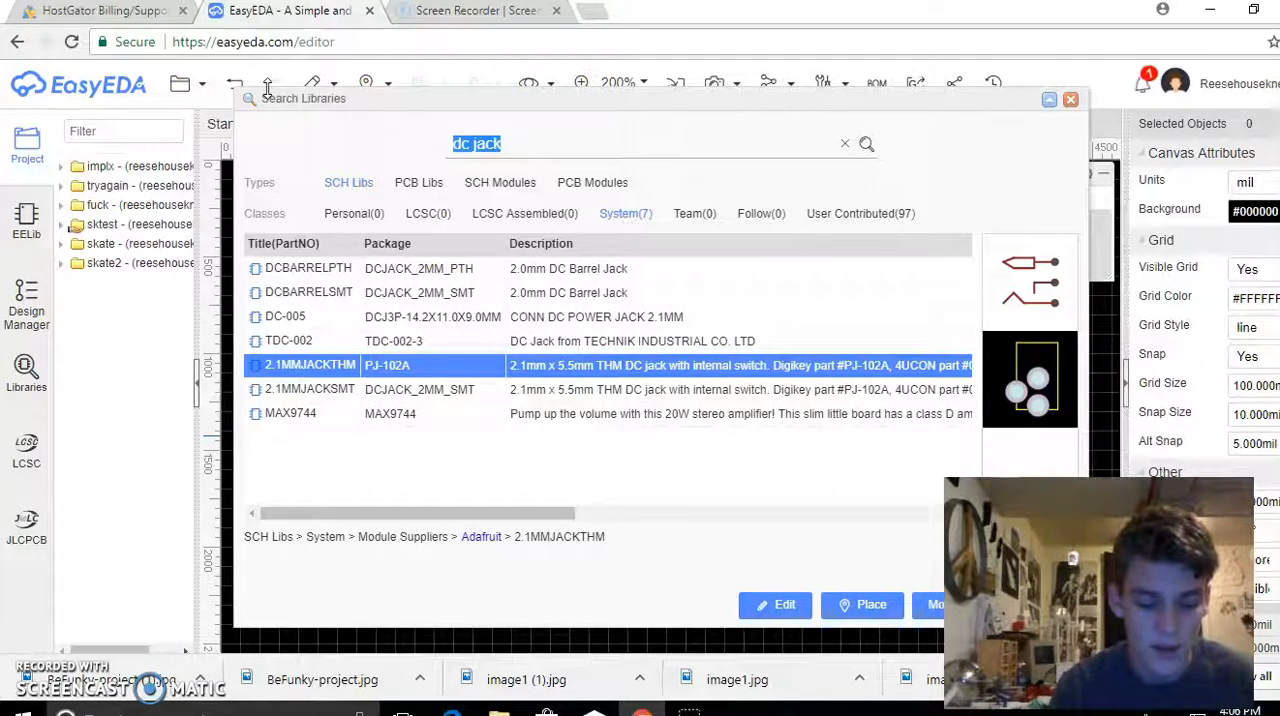
text(tr)
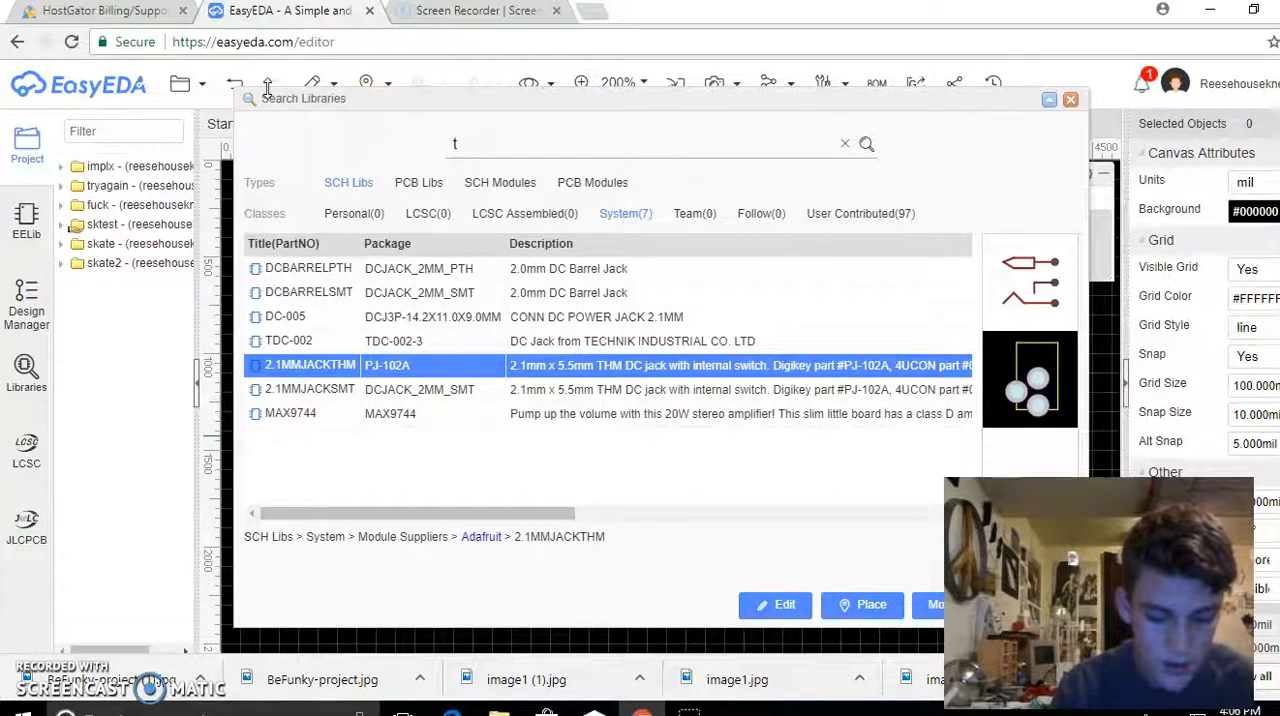
key(BackSpace)
text(15)
key(BackSpace)
key(BackSpace)
text(5 volt regulator)
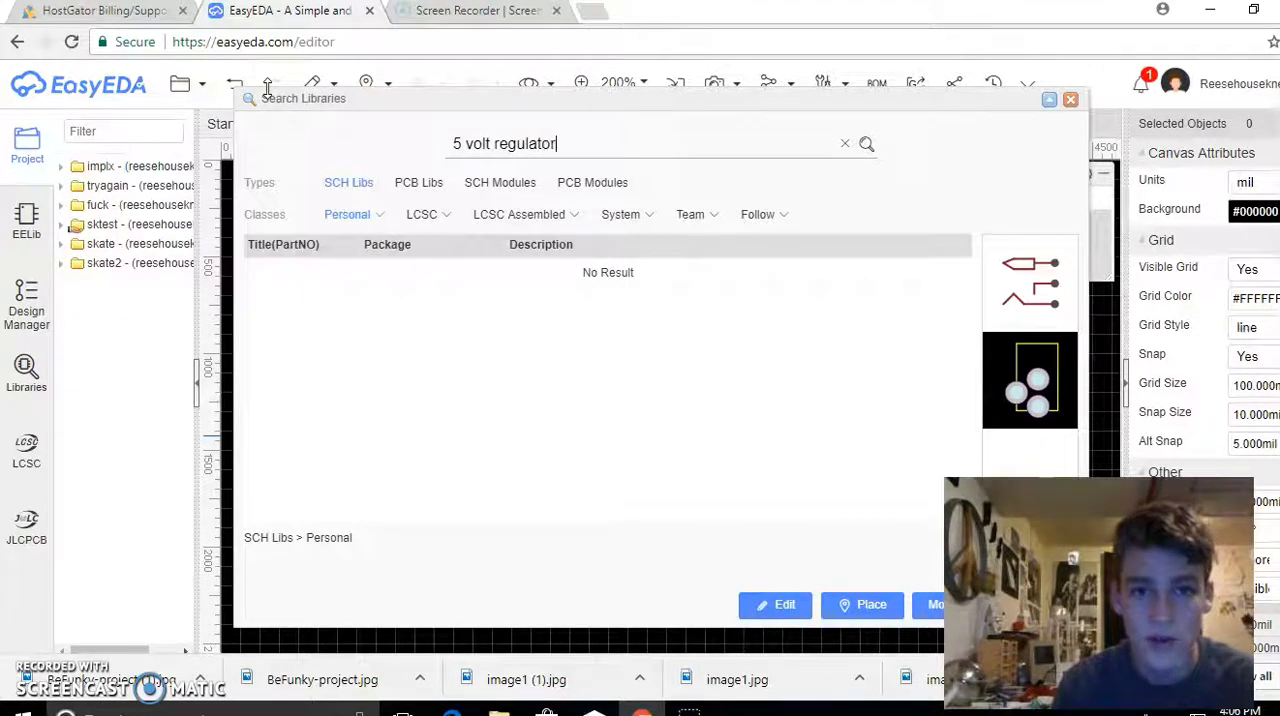
key(Return)
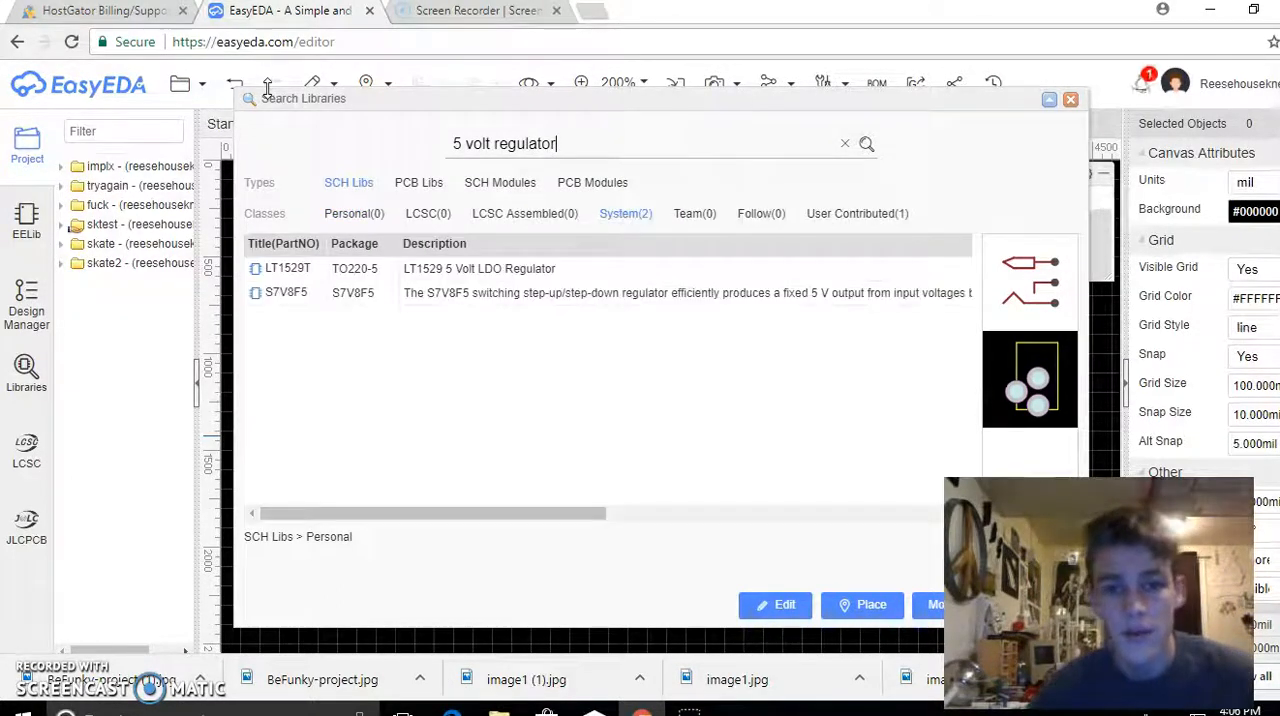
Compare the footprint previews of the LT1529T and S7V8F5 regulators
click(309, 272)
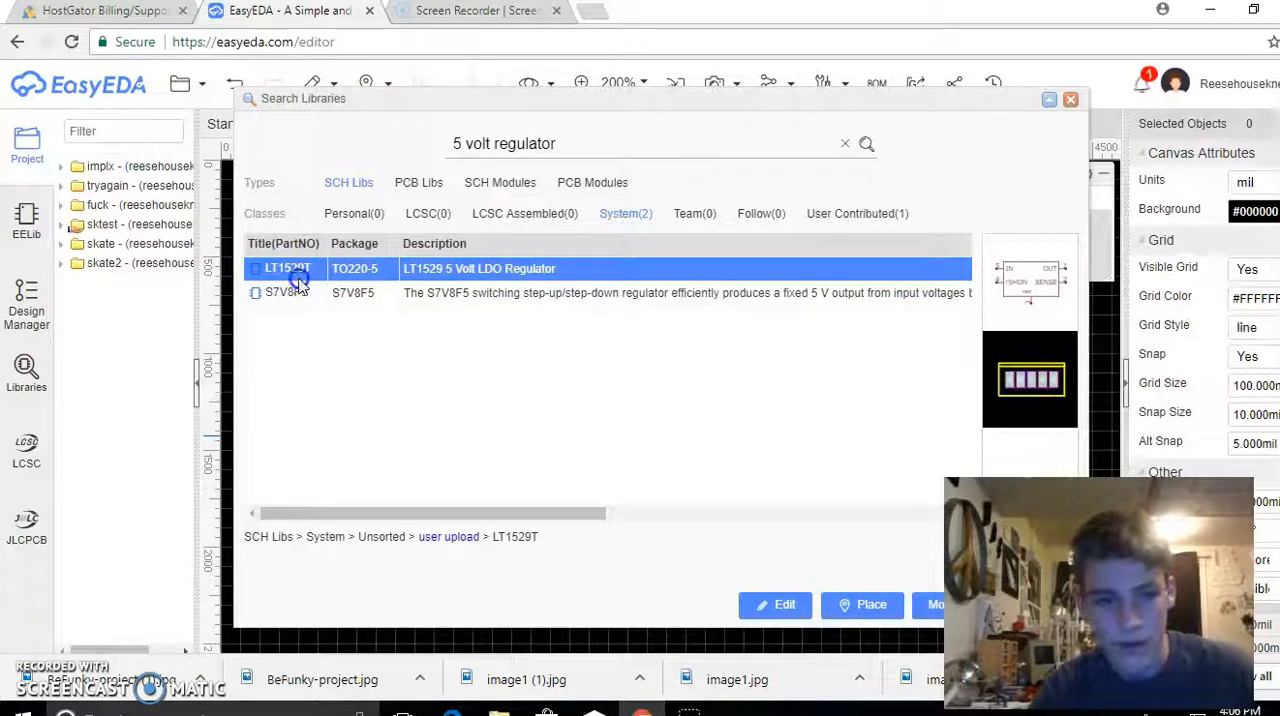
click(298, 293)
click(305, 270)
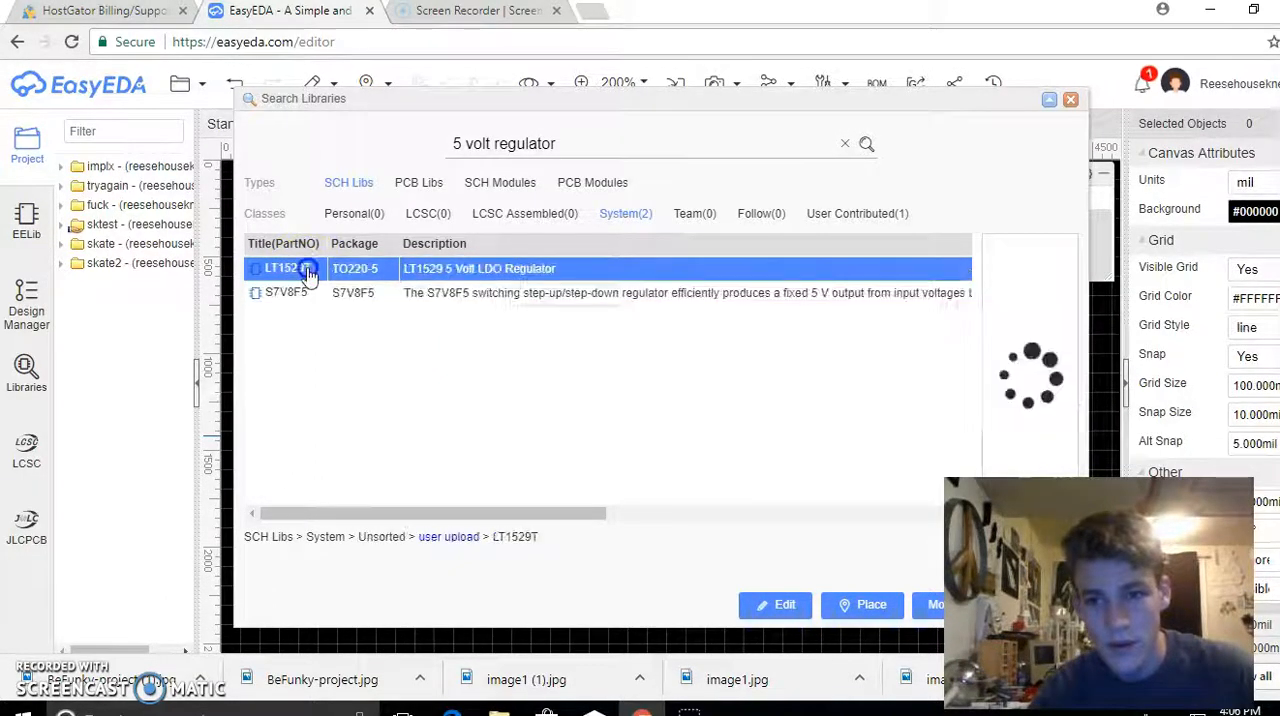
Search the component libraries for "lm317"
drag(602, 141, 55, 148)
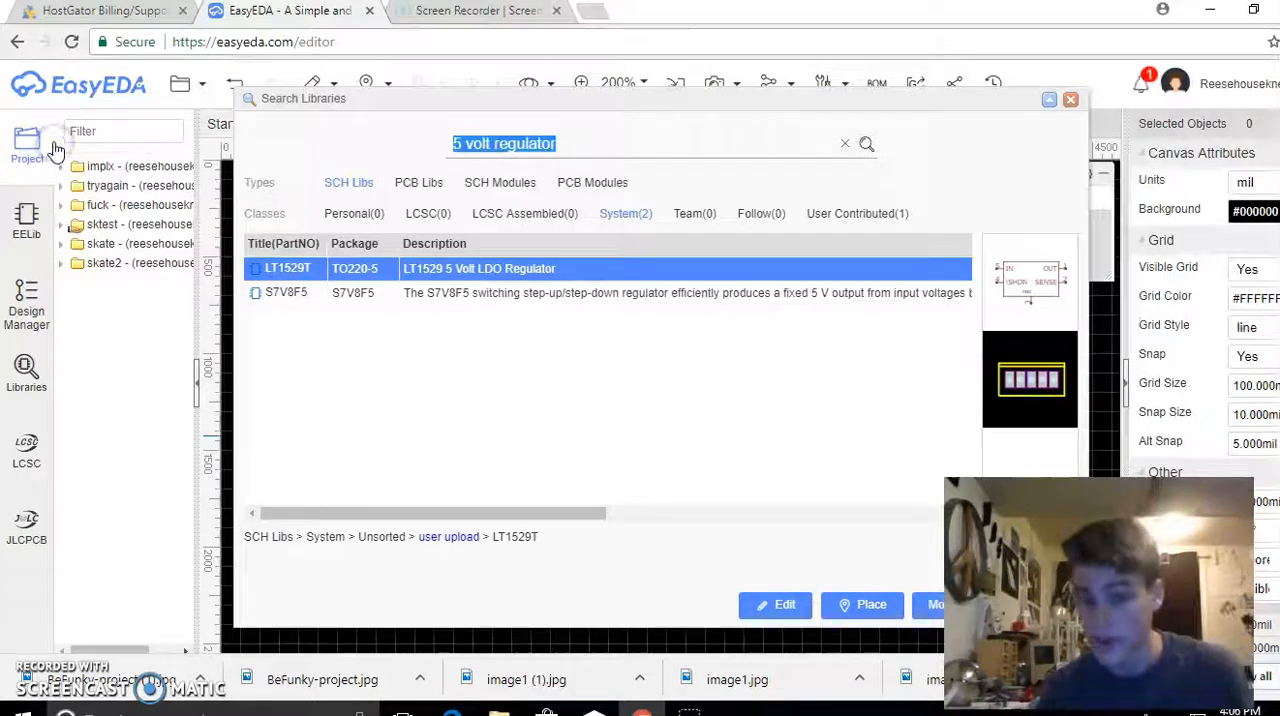
text(lm)
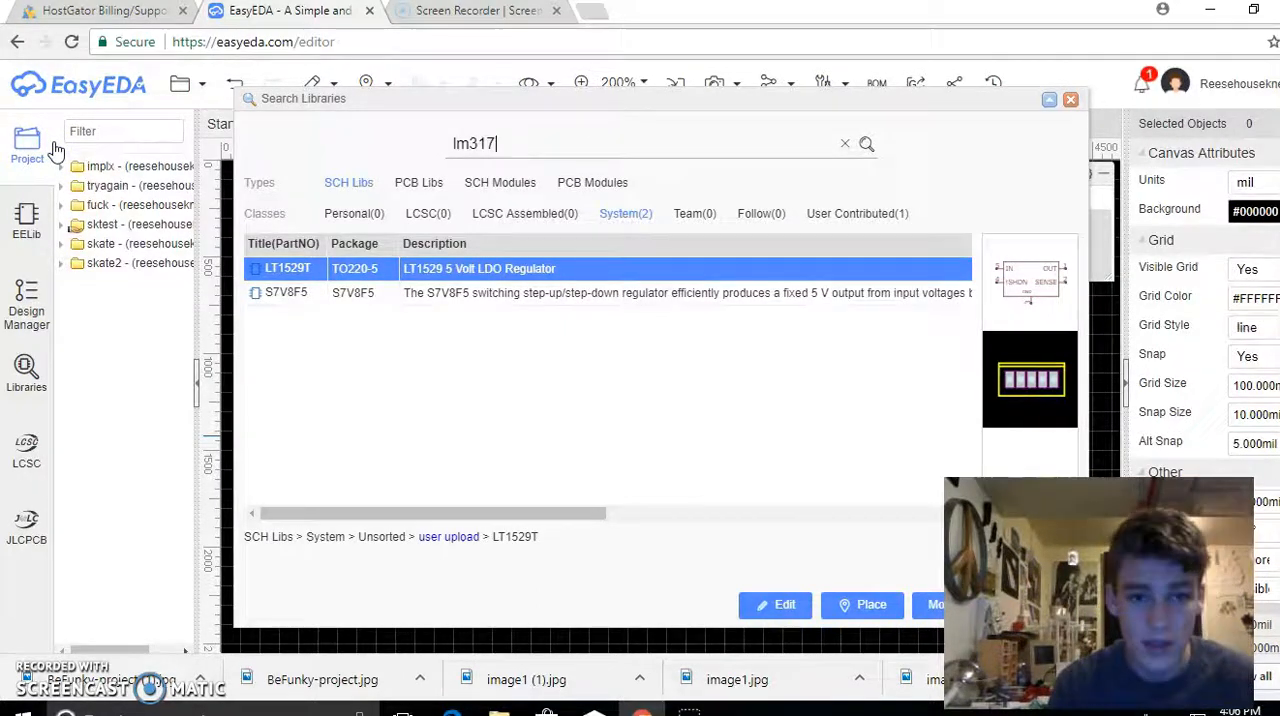
text(317)
key(Return)
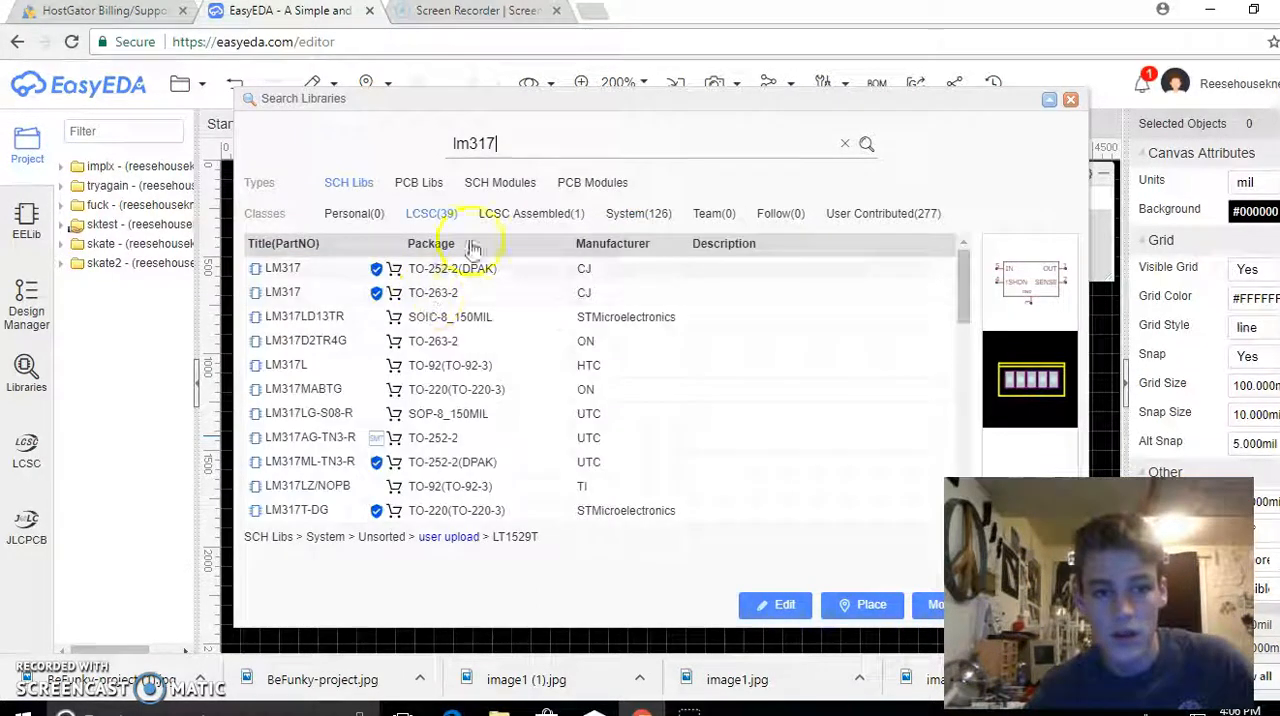
Compare the footprints of the first five LM317 results, from the TO-252-2(DPAK) package to the LM317L in TO-92
click(320, 268)
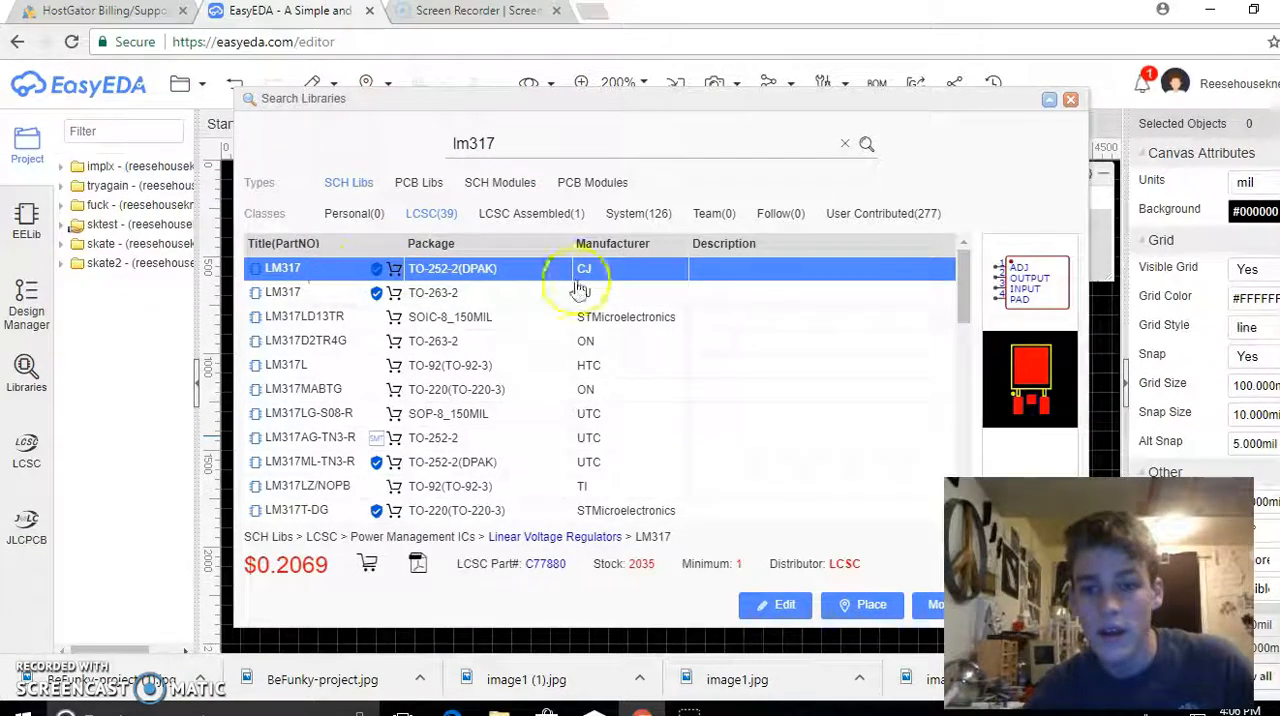
click(288, 292)
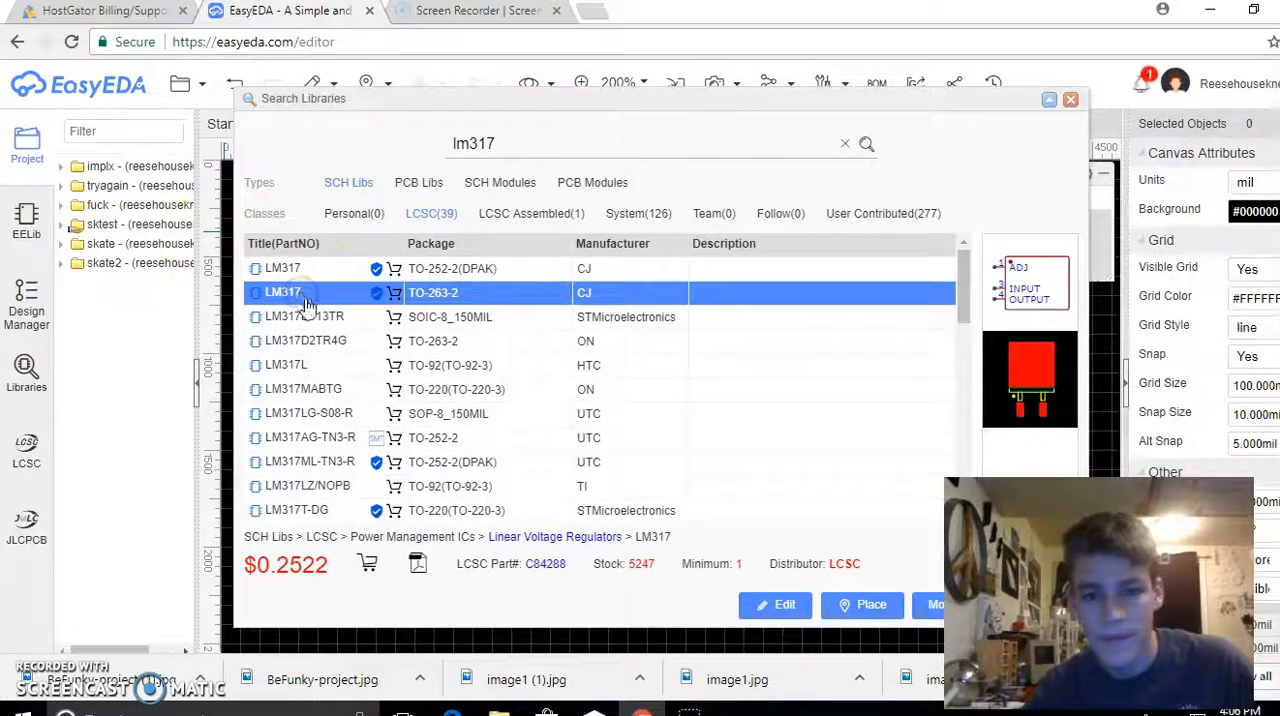
click(310, 317)
click(296, 340)
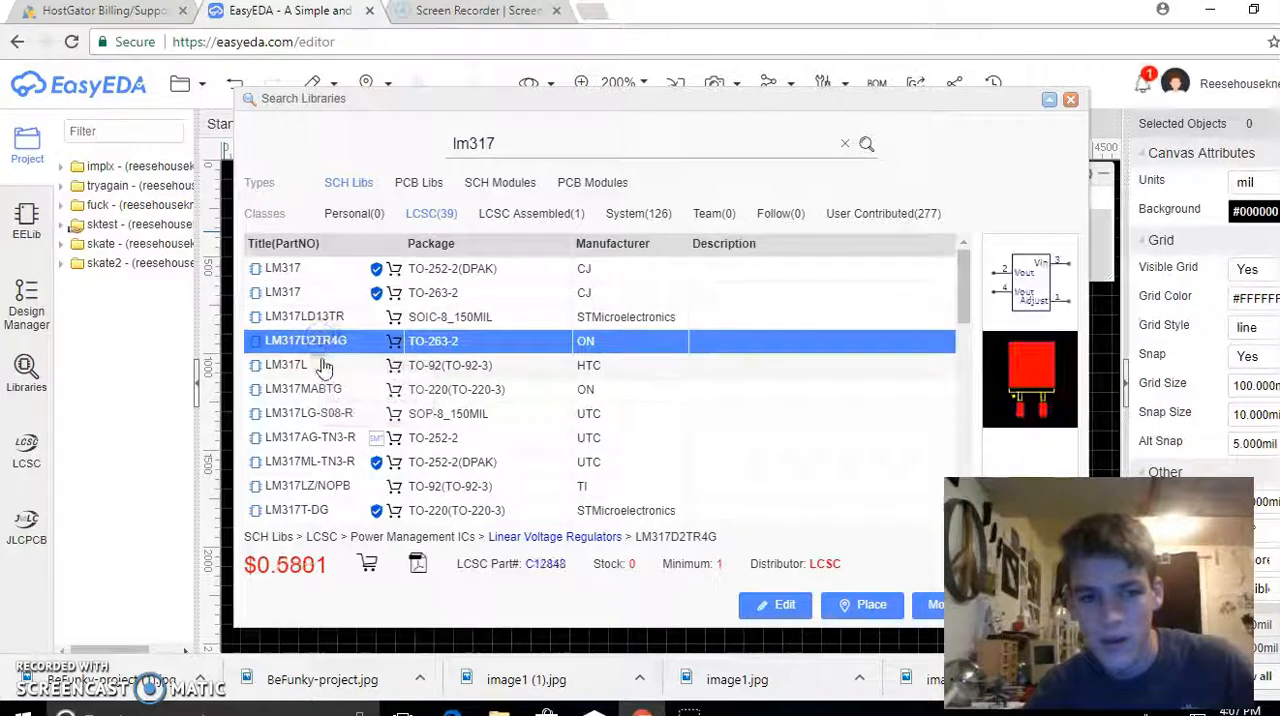
click(318, 363)
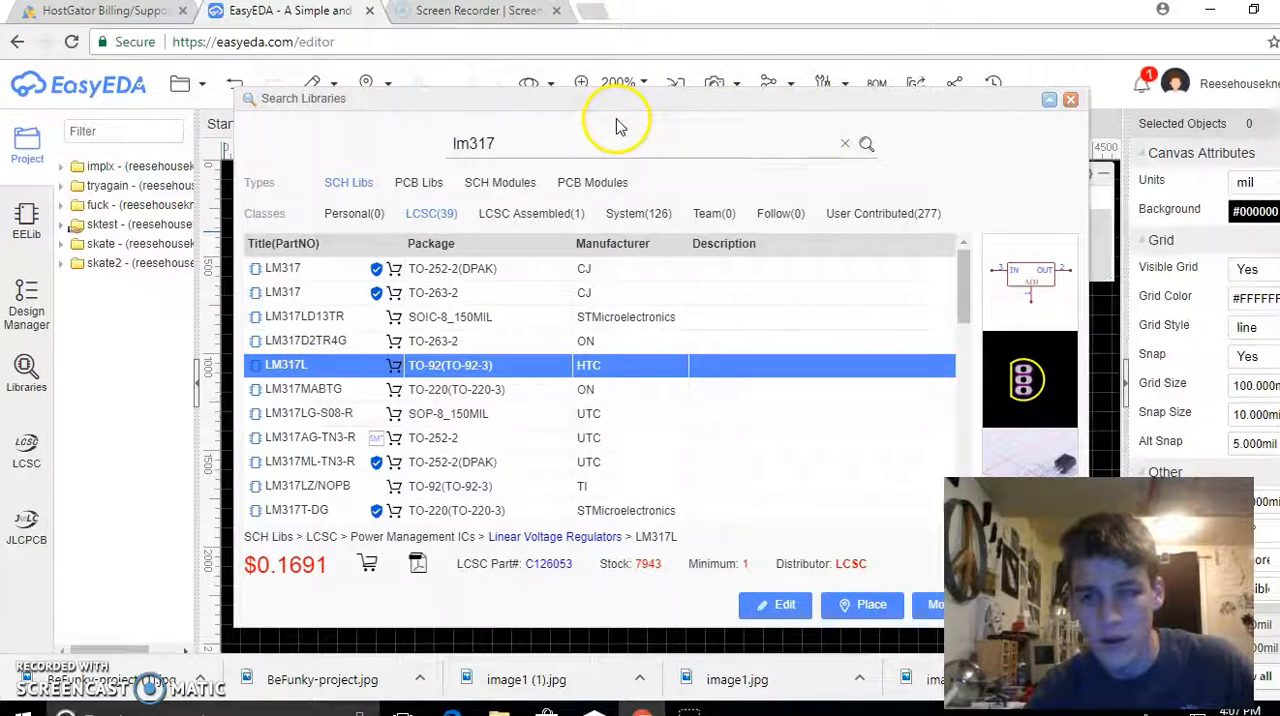
Search the component libraries for "transistor" and preview the LM3046MX array with its .1 and .2 sub-parts
double_click(573, 137)
text(transistor)
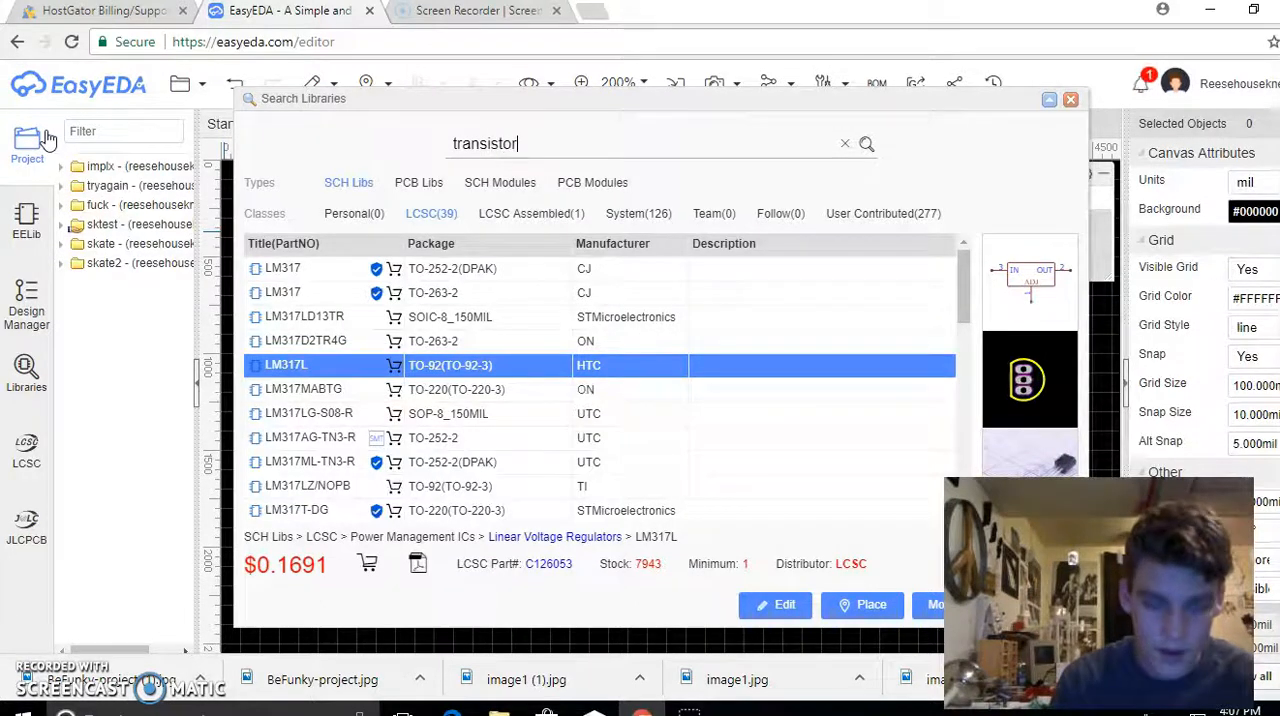
key(Return)
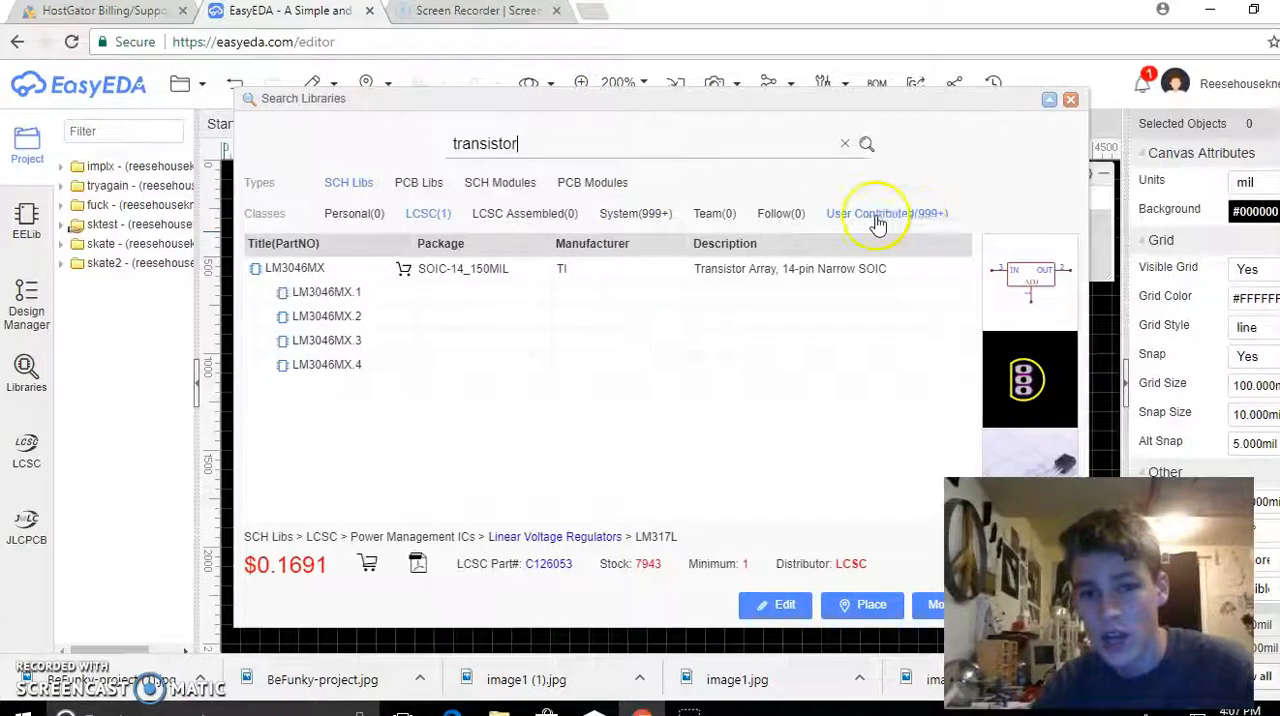
click(295, 268)
click(310, 291)
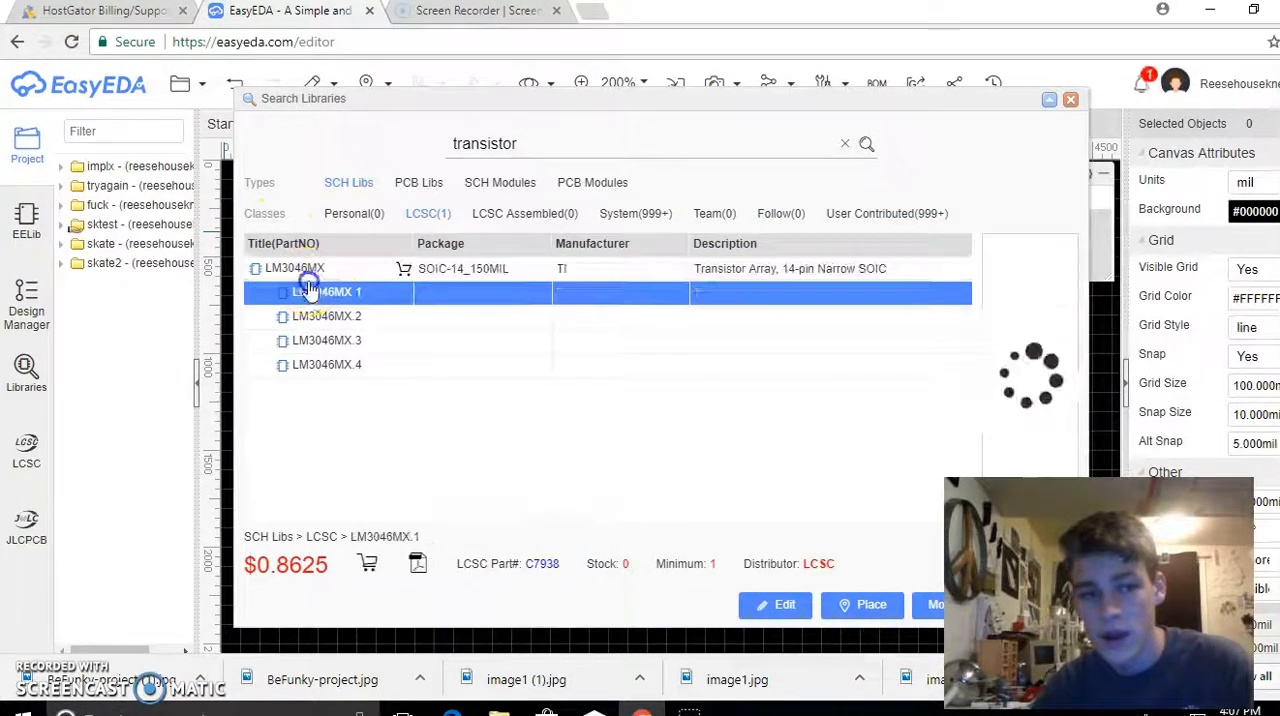
click(396, 318)
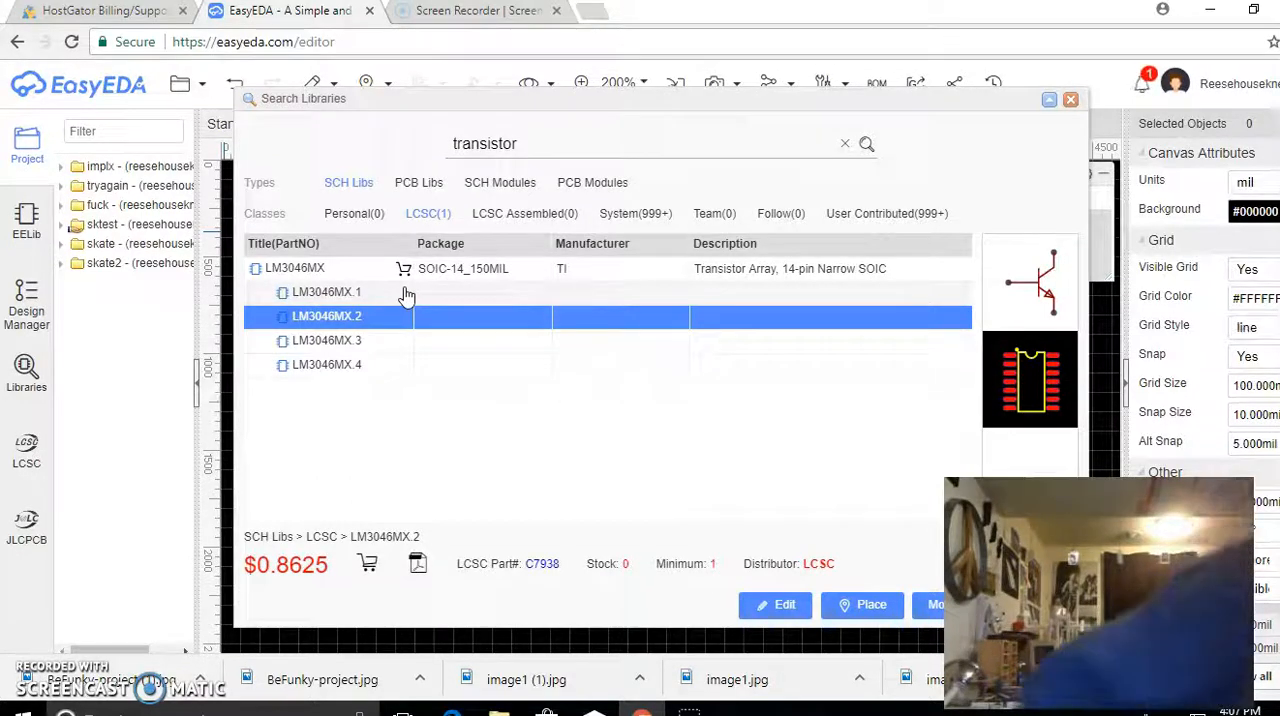
Search the component libraries for "l7805" and place one L7805ABV (TO-220-3) regulator just below the DC jack
click(549, 144)
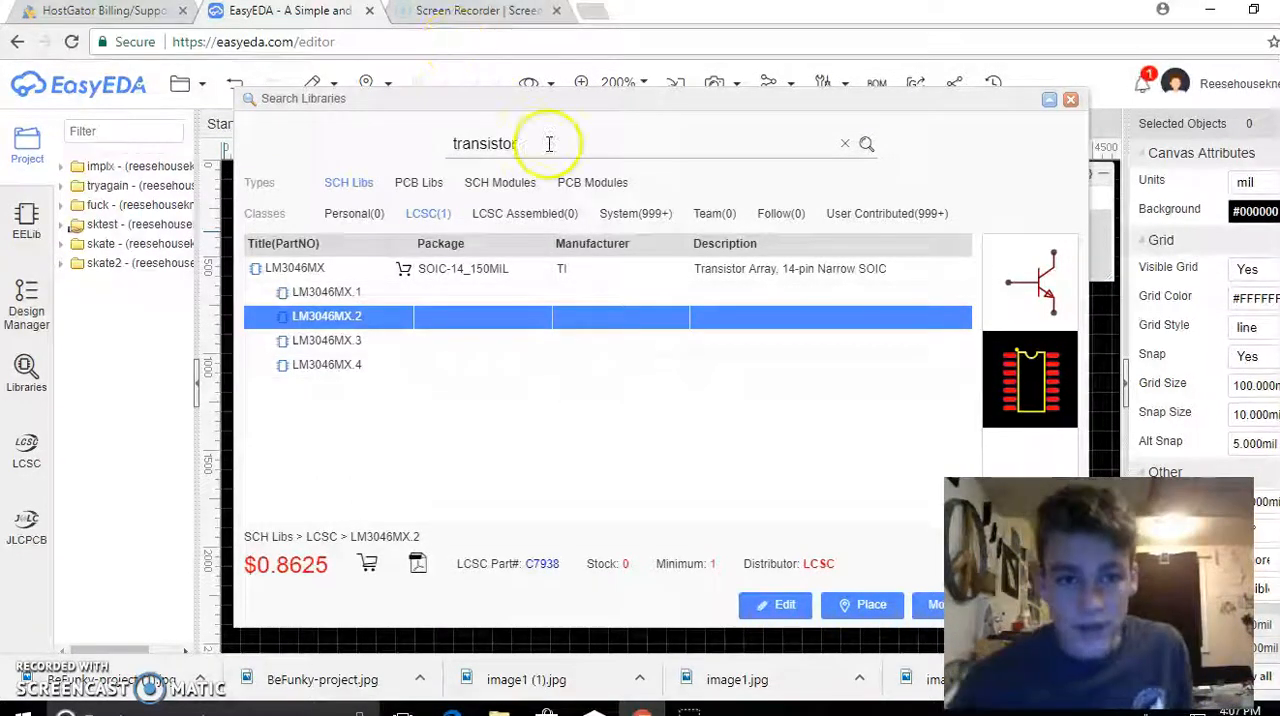
drag(549, 144, 282, 153)
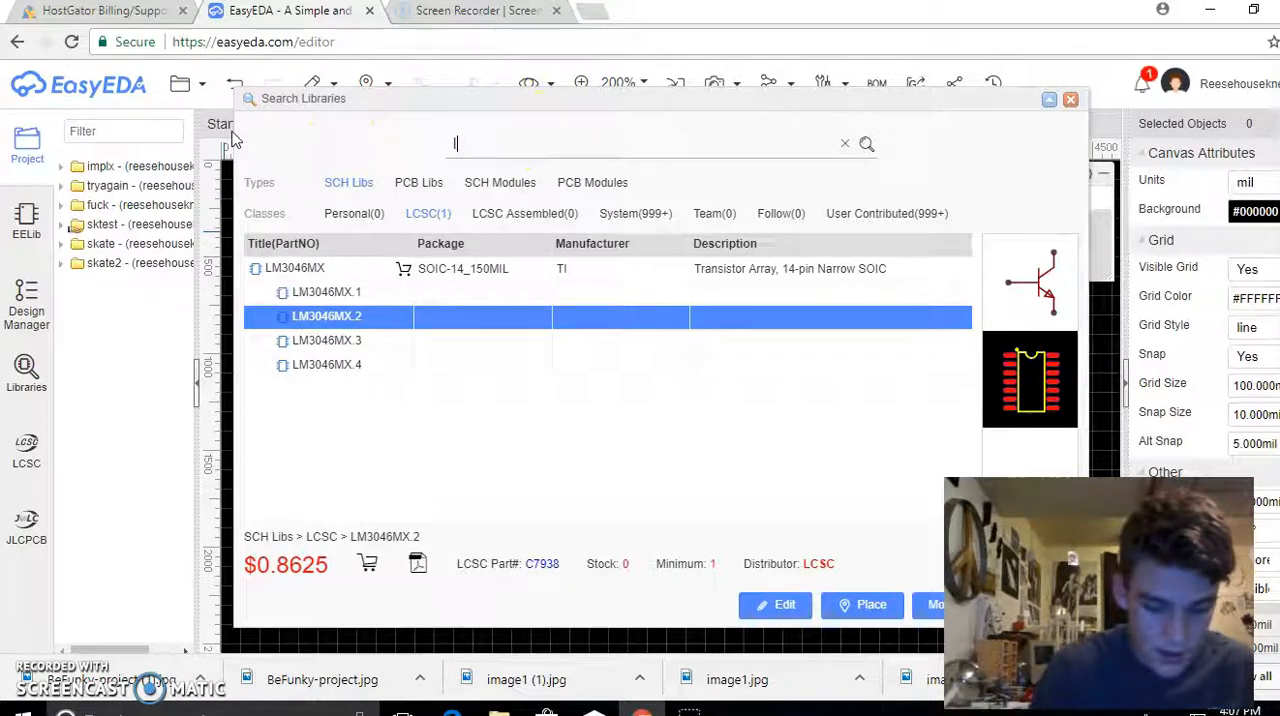
key(Return)
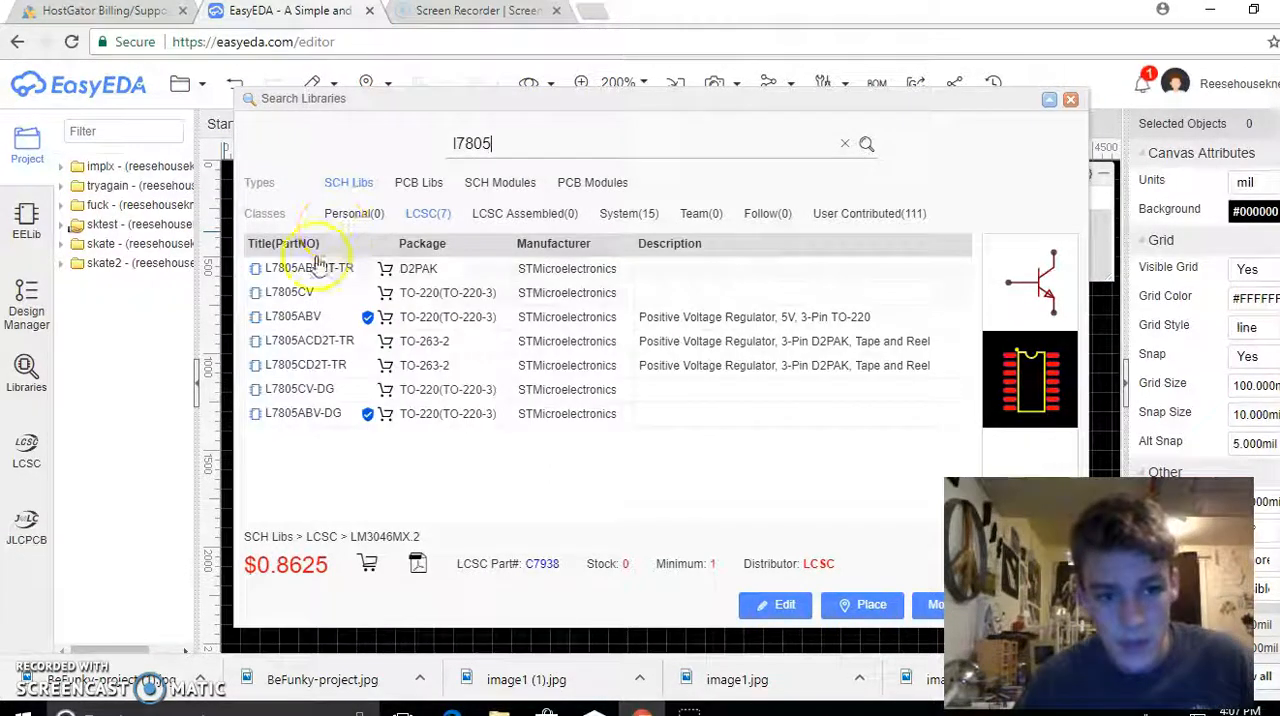
click(320, 316)
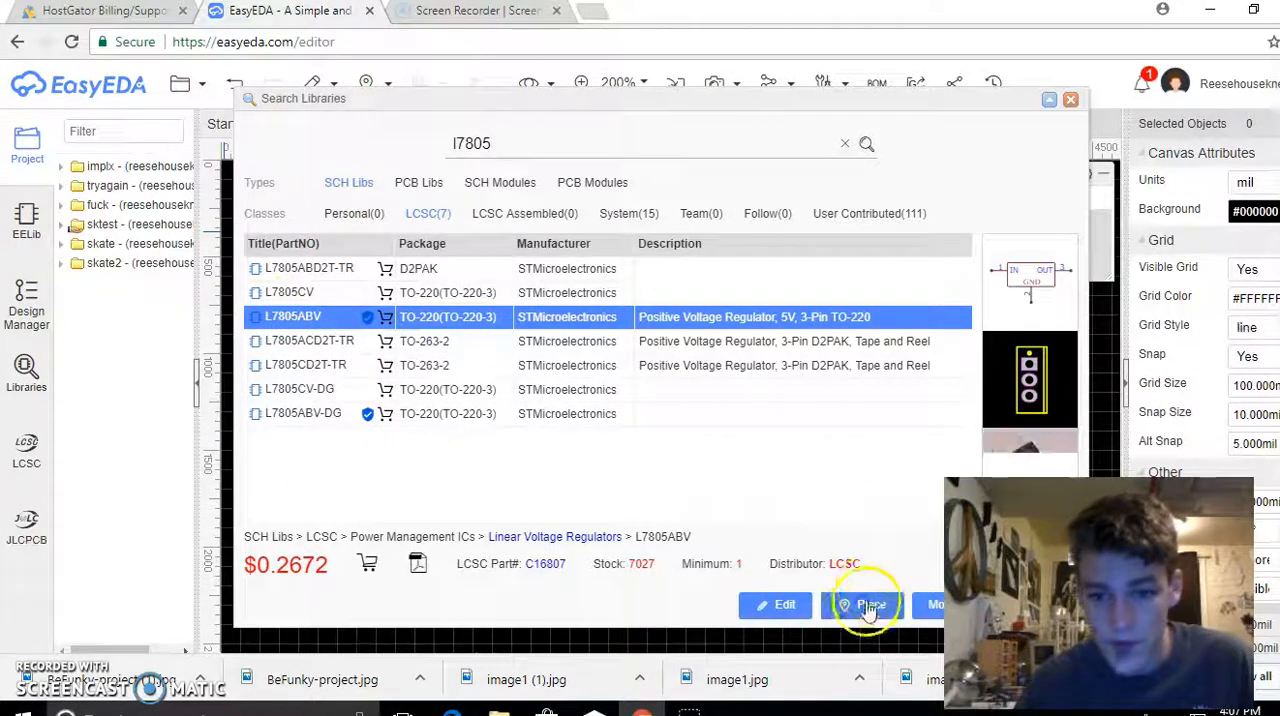
click(874, 612)
click(491, 372)
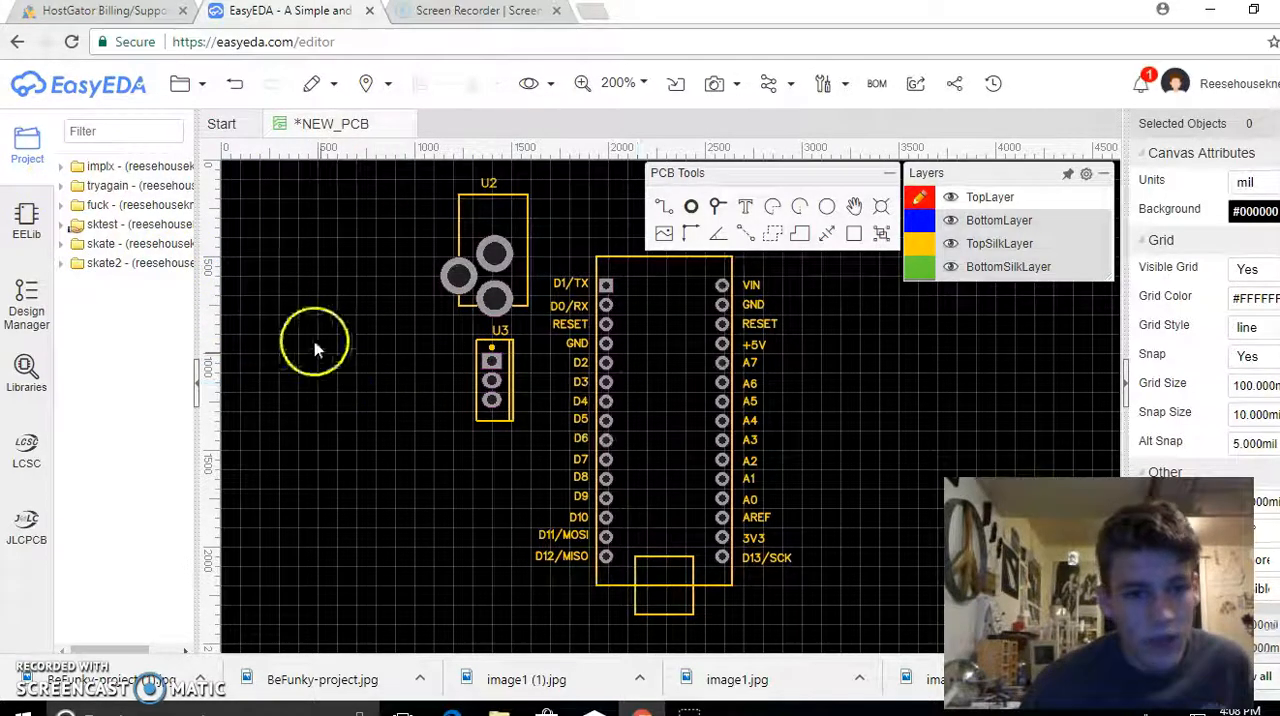
Search the component libraries for "resistor"
click(22, 368)
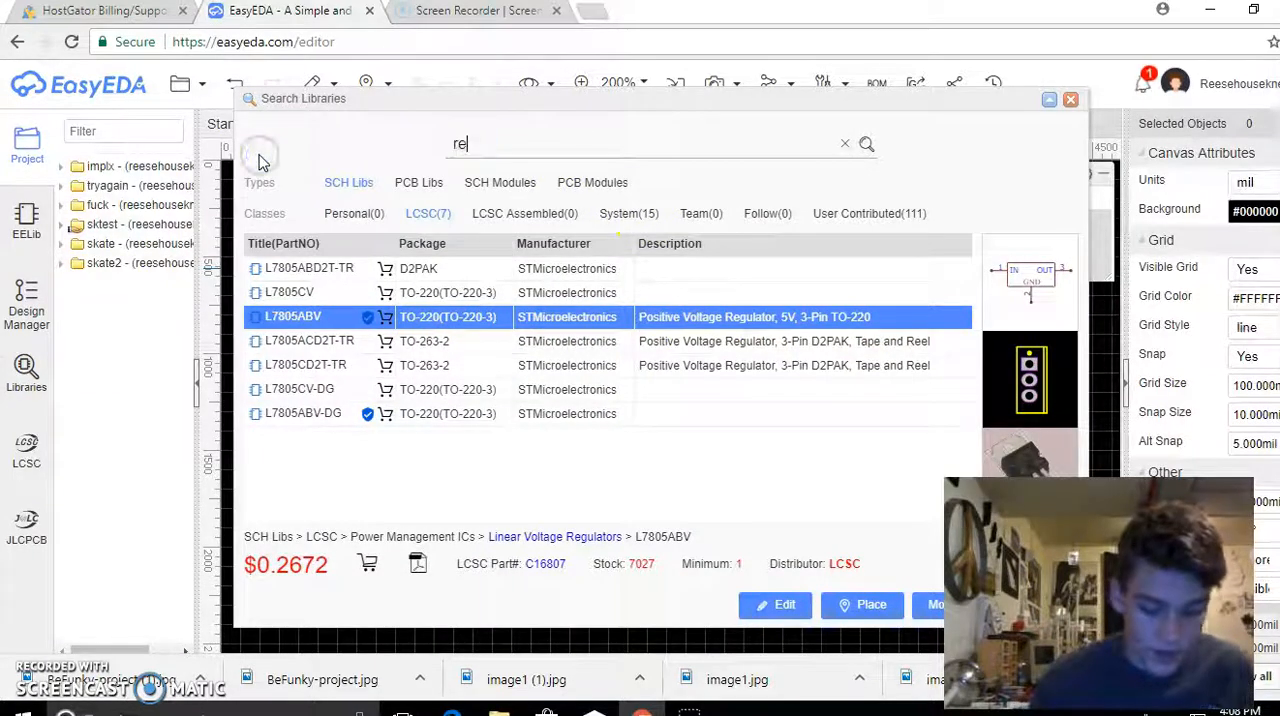
text(resistor)
key(Return)
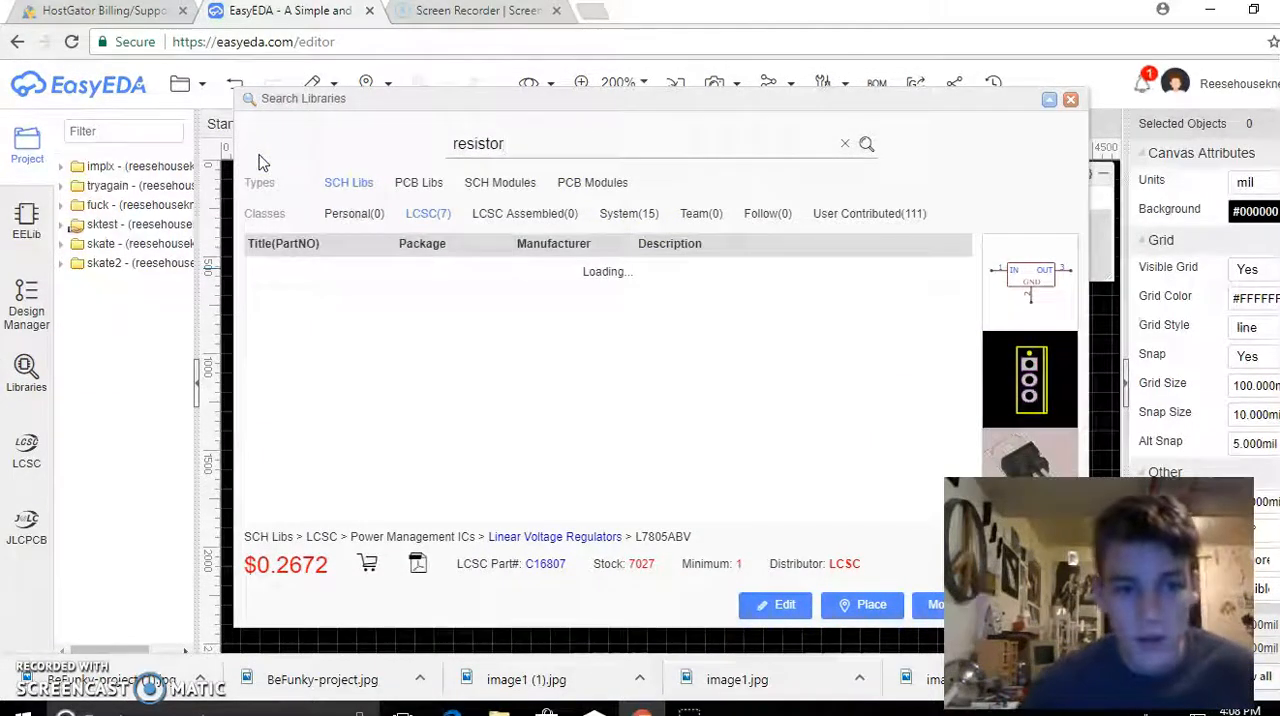
Compare the generic RESISTOR footprints in packages R603, R402, RTH025W, R805, R1206 and TO-220-2
click(305, 270)
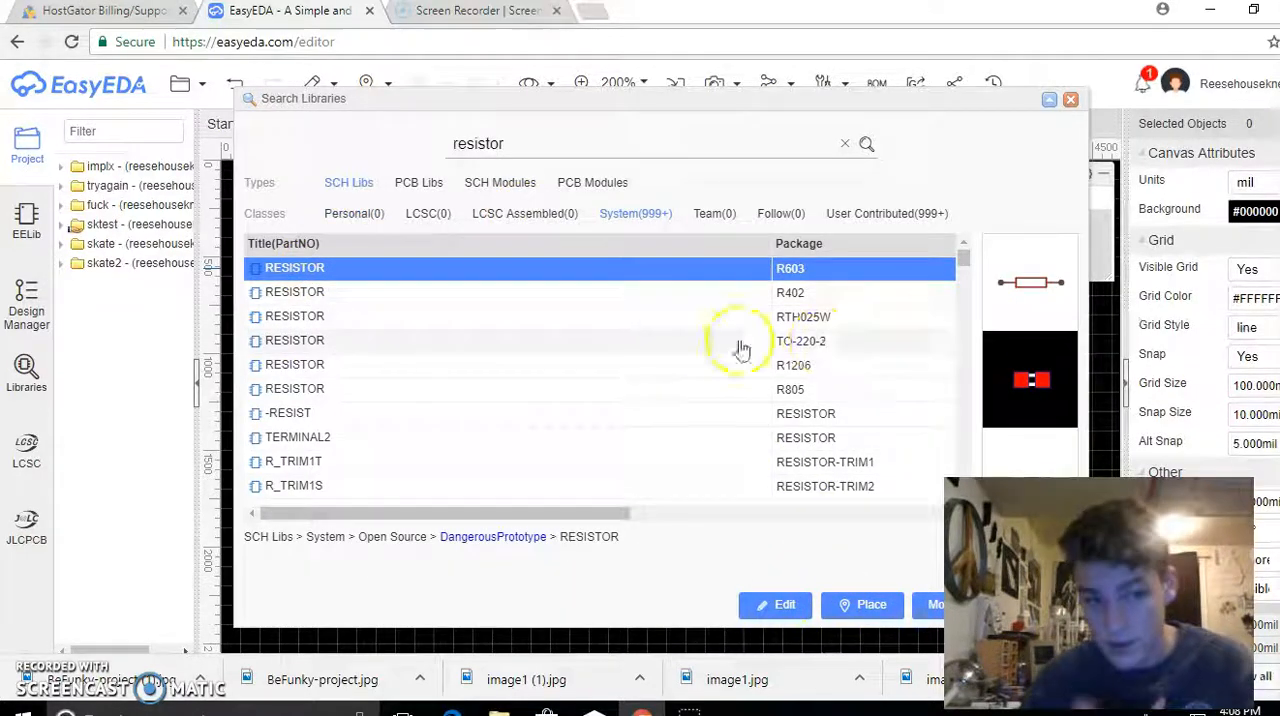
click(486, 293)
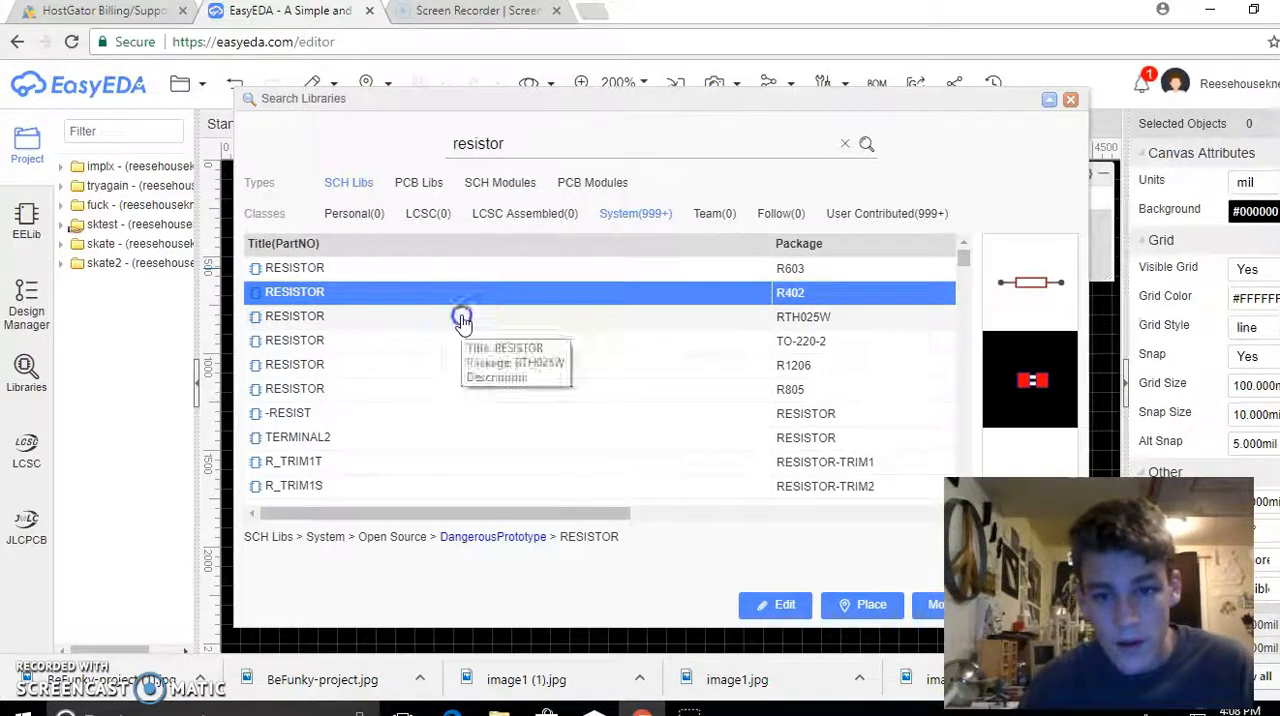
click(462, 317)
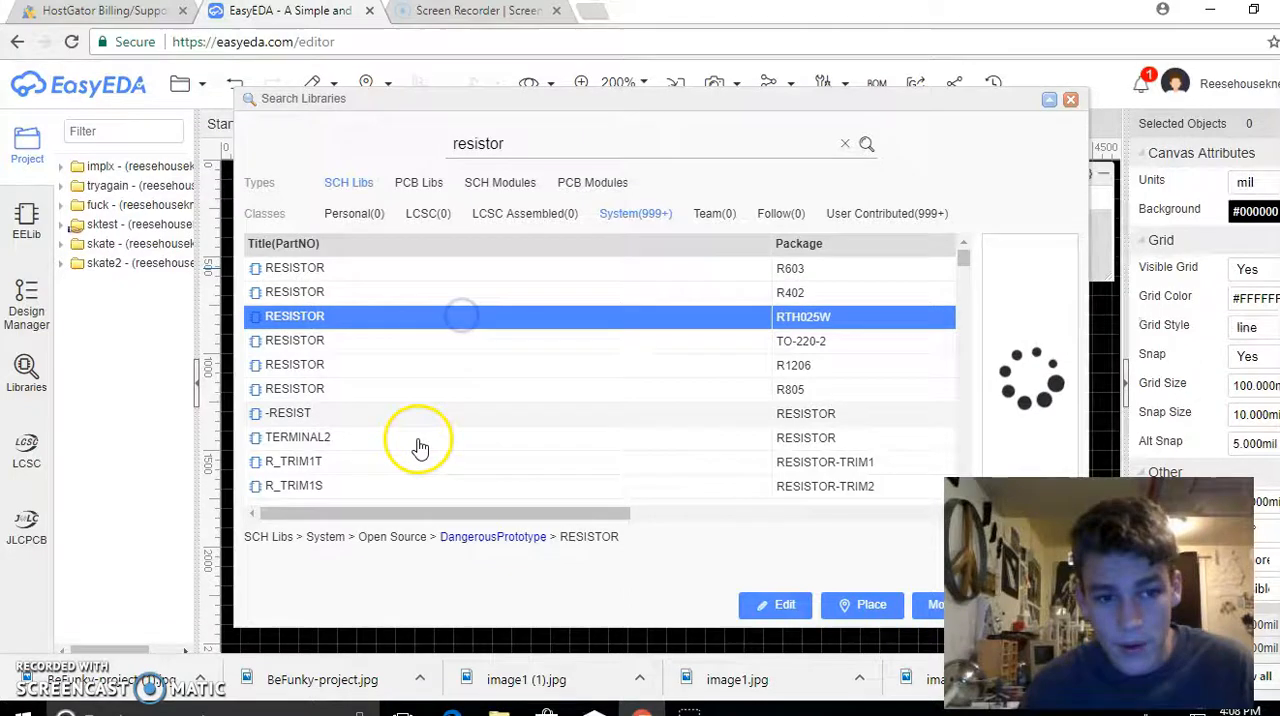
click(425, 395)
click(373, 363)
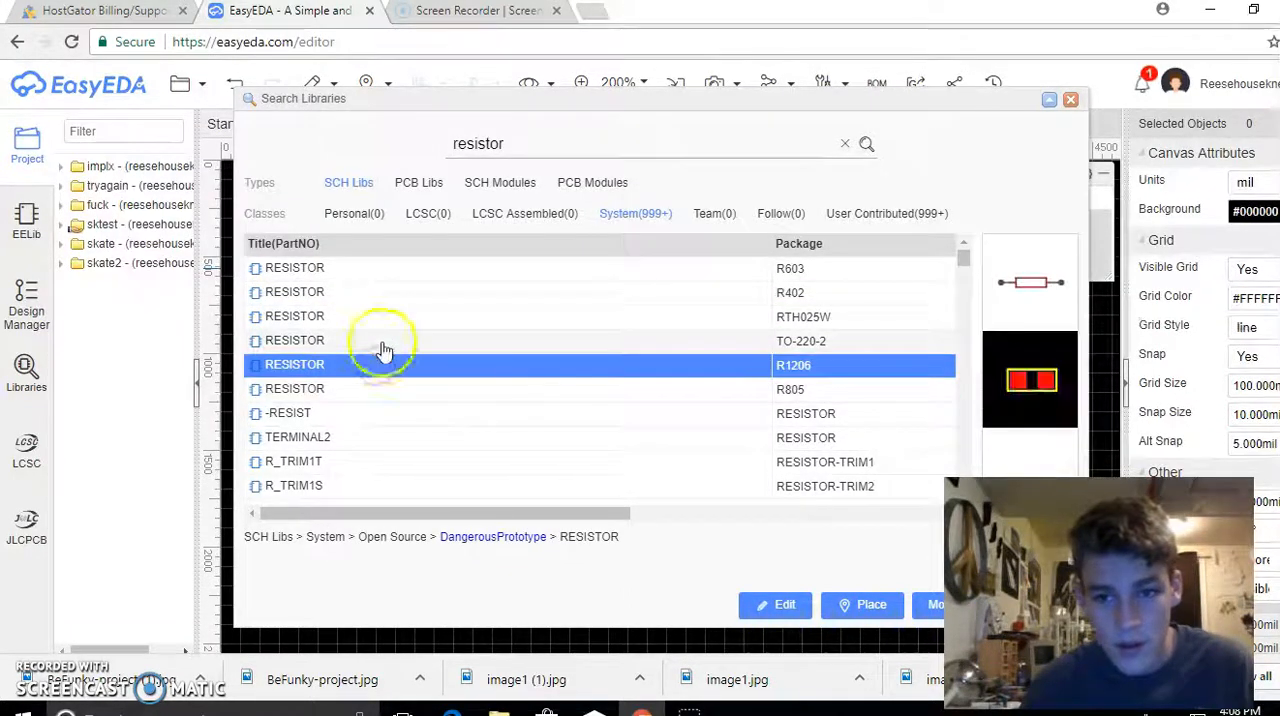
click(381, 345)
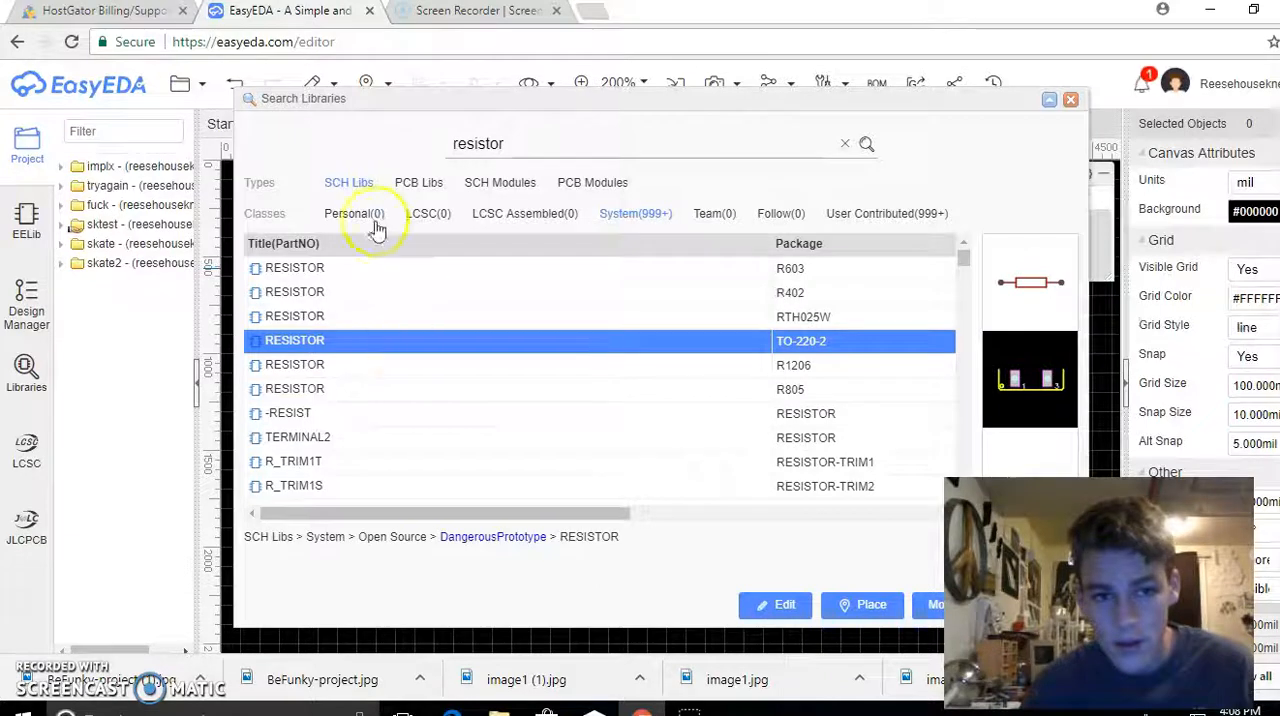
Compare the resistor footprints from RESISTOR-PTH-0.4 through RESISTORKIT further down the results and select RESISTORPTH-2W (AXIAL-0.8)
click(535, 150)
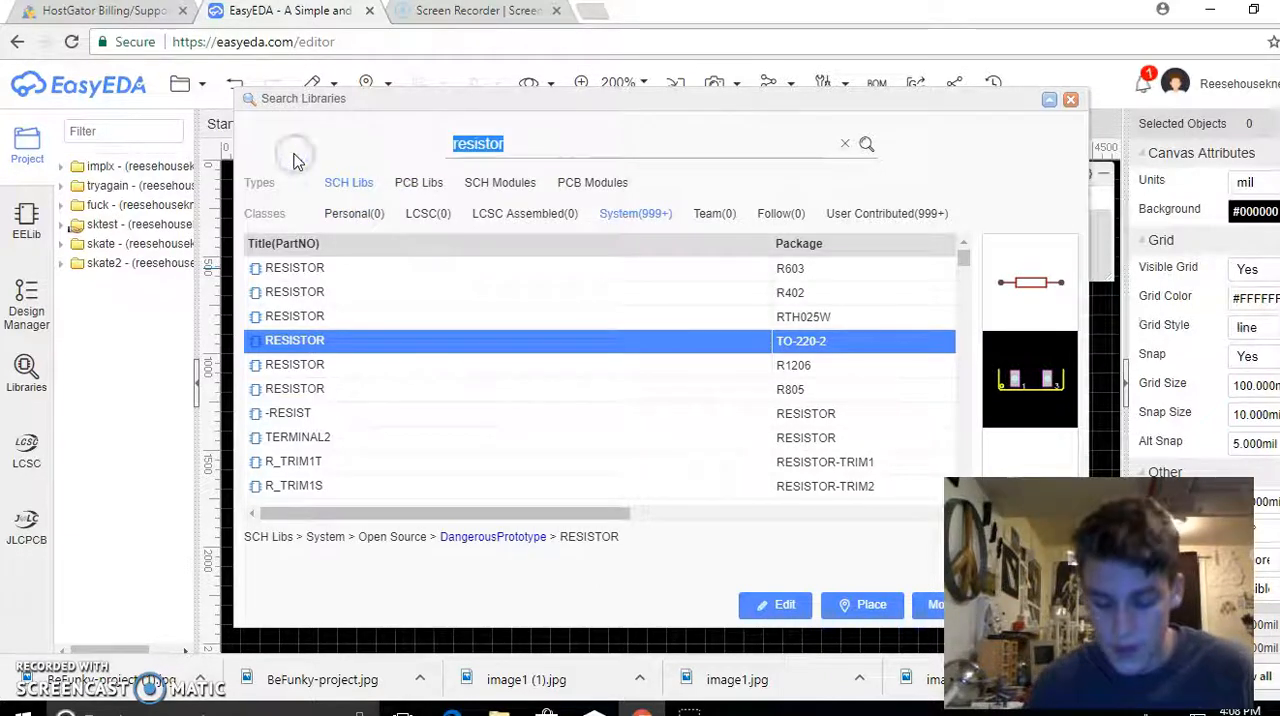
scroll(380, 397, down, 3)
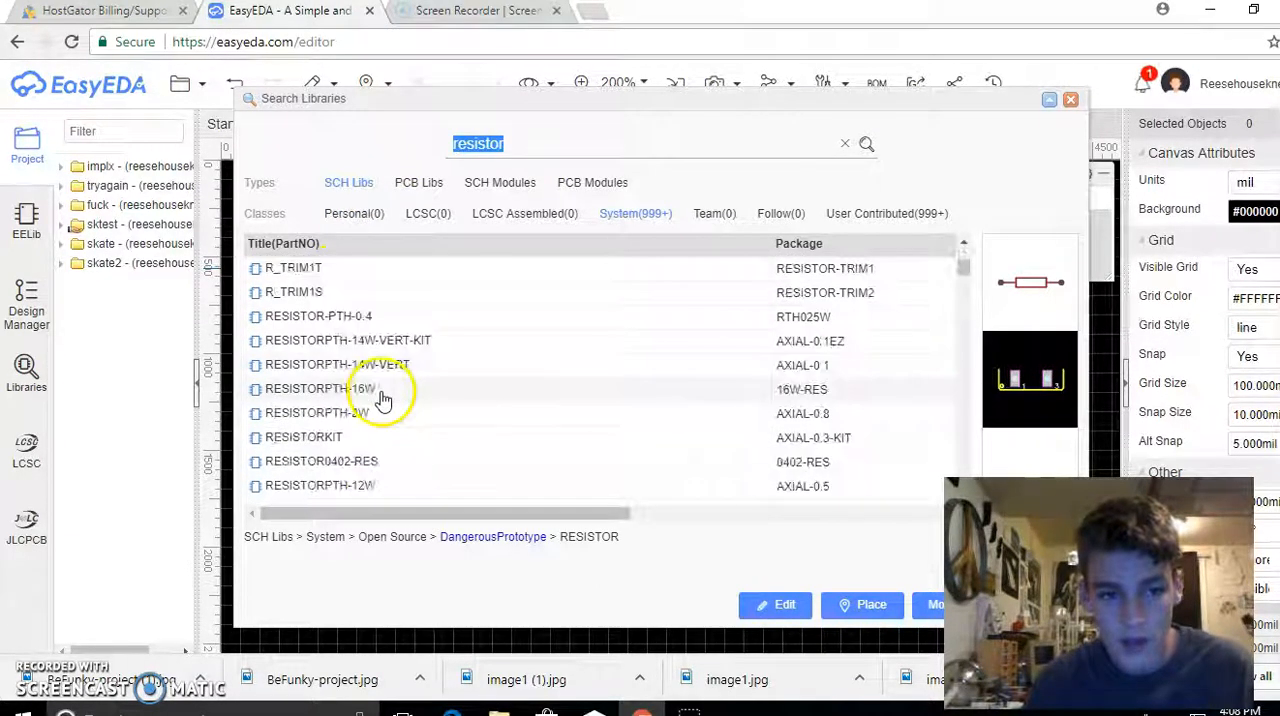
click(396, 318)
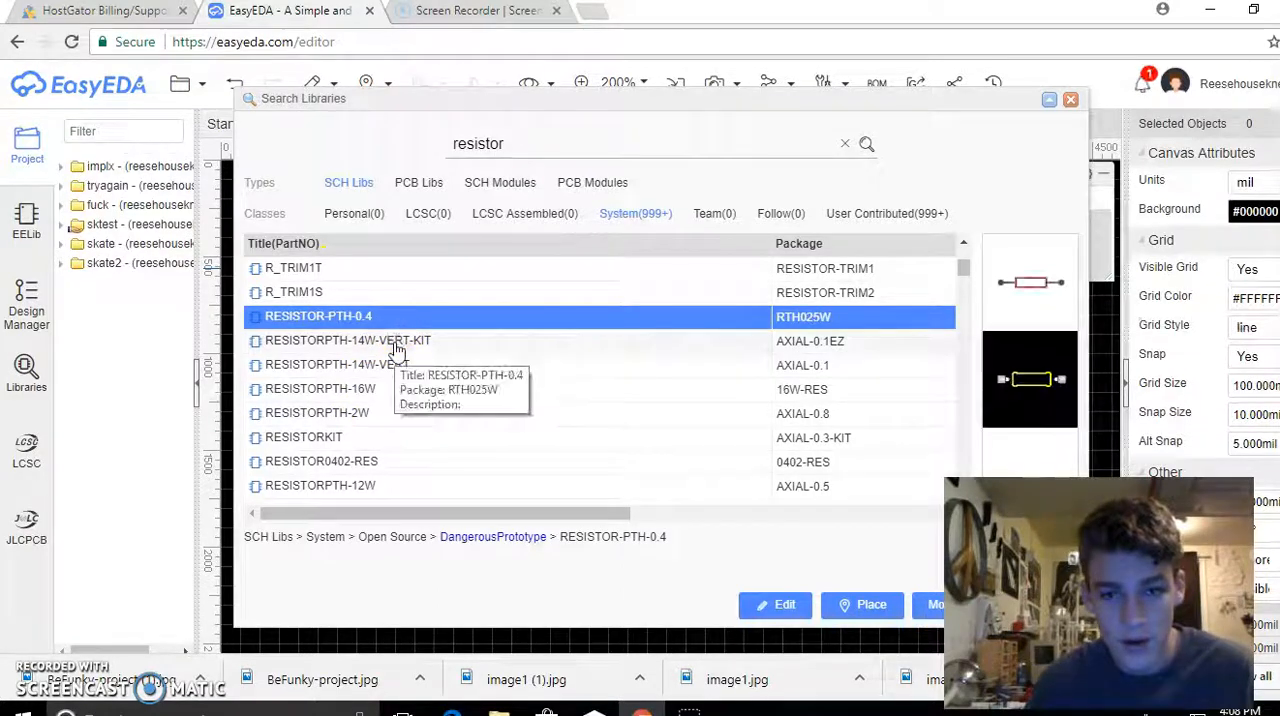
click(393, 341)
click(424, 394)
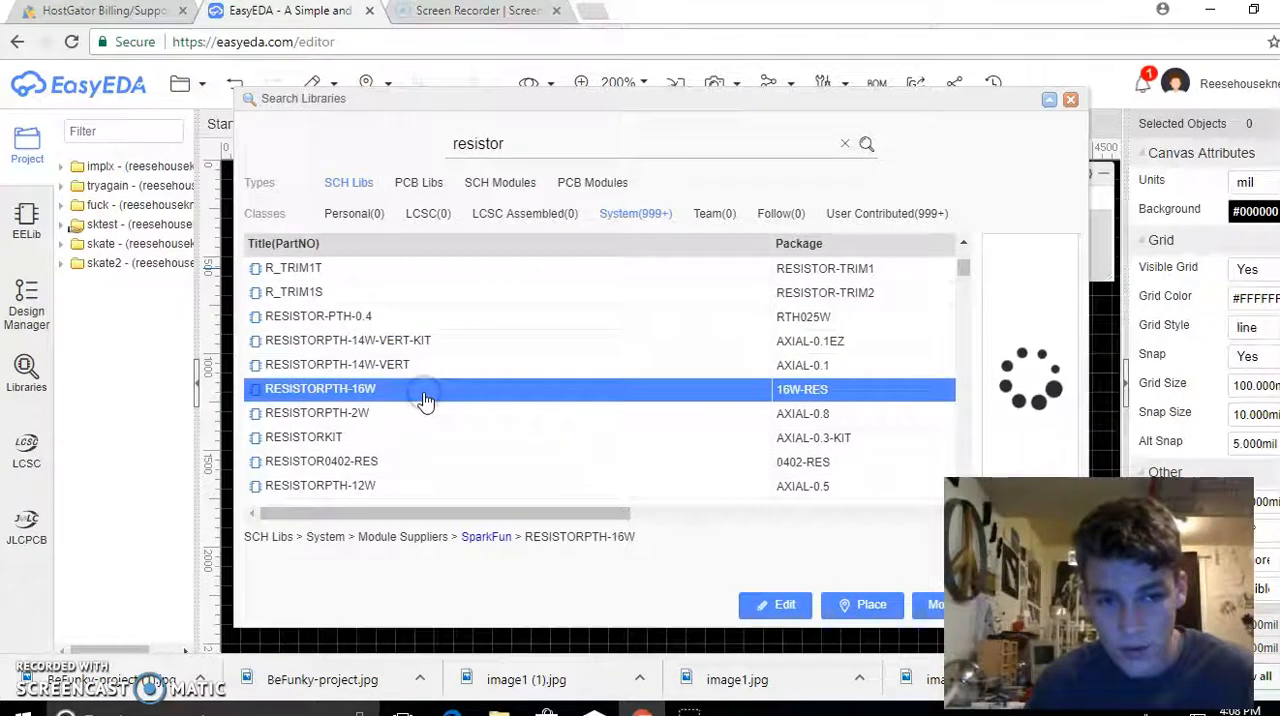
click(428, 412)
click(420, 438)
click(423, 413)
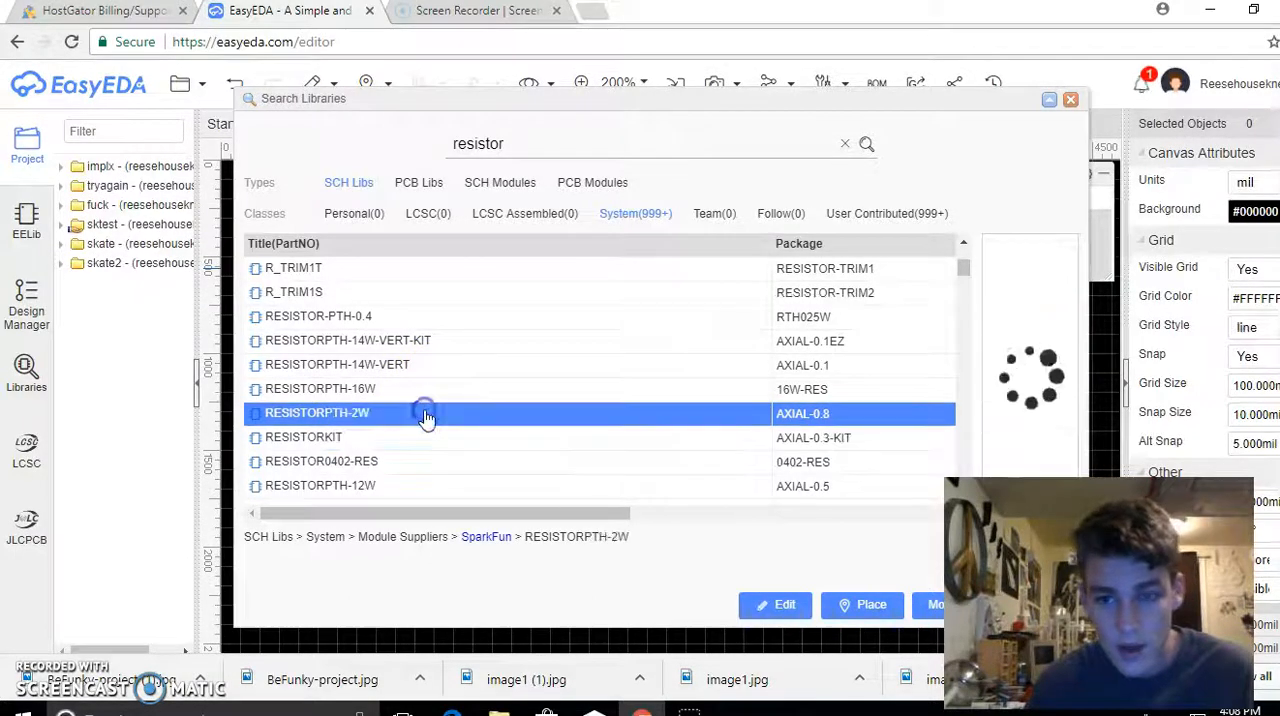
Inspect the RESISTORKIT footprint, then clear the resistor search to browse the LCSC library without a keyword
click(585, 442)
scroll(587, 450, down, 4)
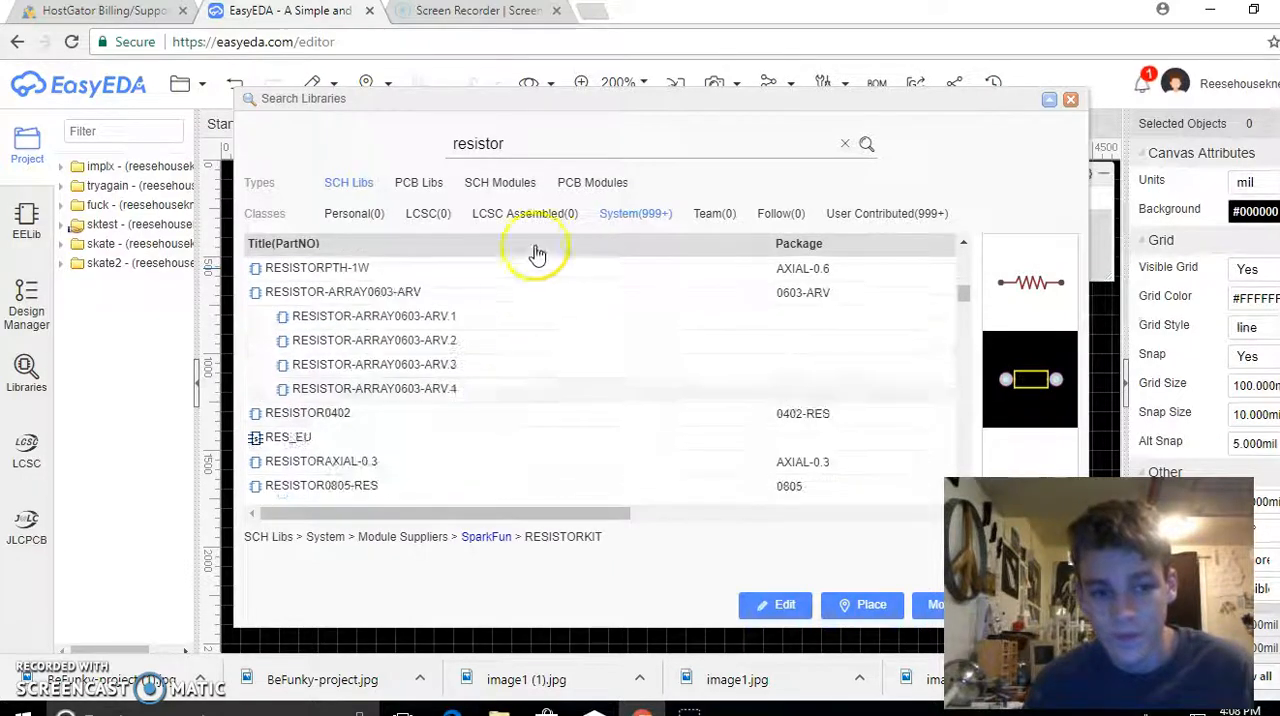
double_click(543, 135)
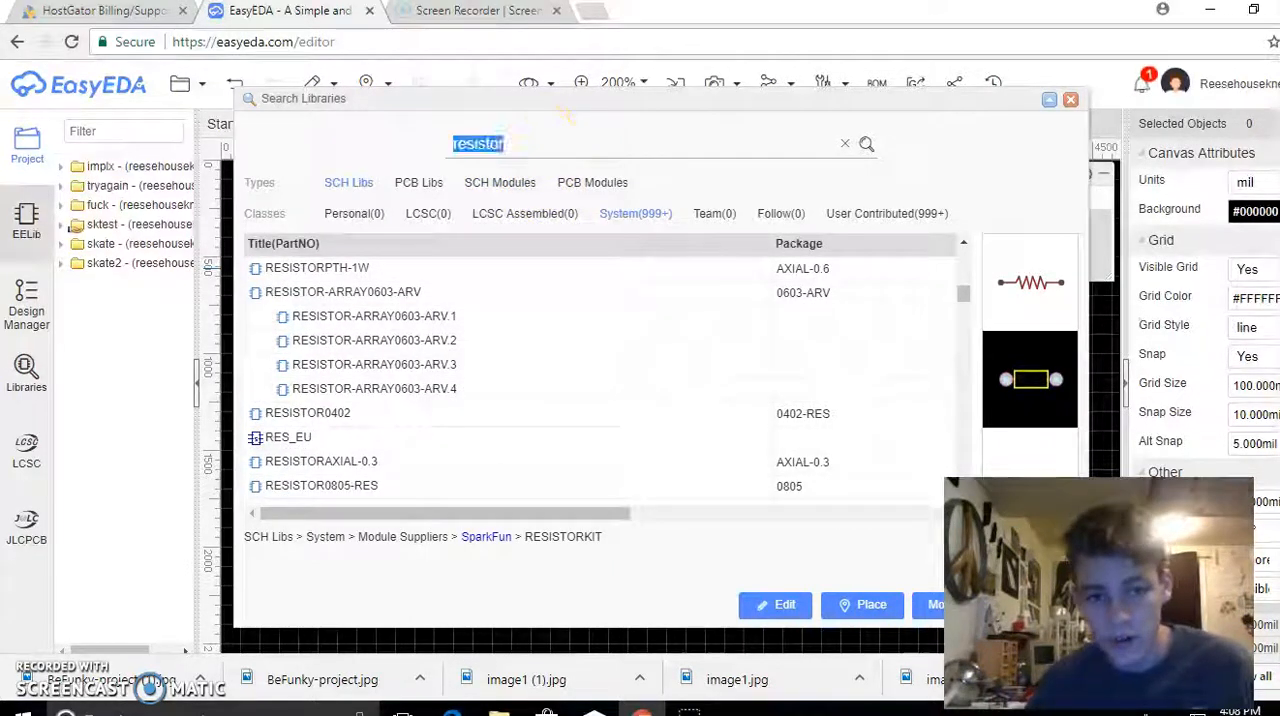
key(BackSpace)
key(Return)
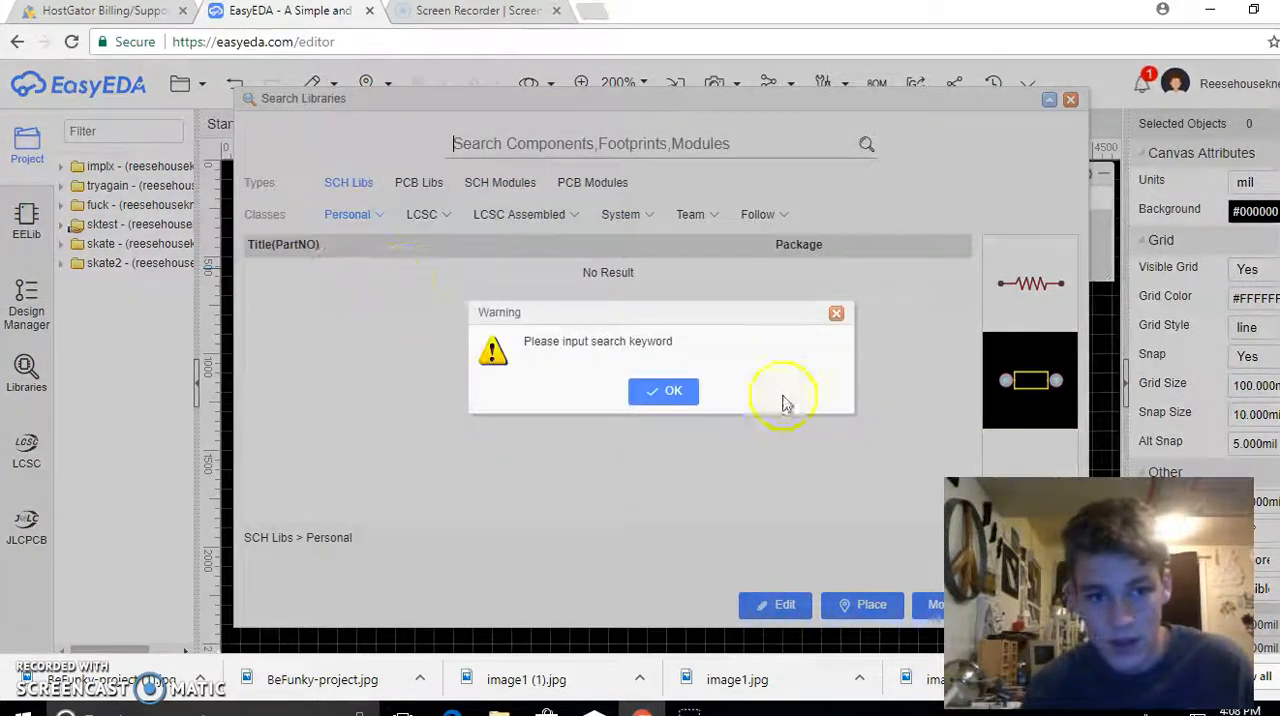
click(675, 393)
click(420, 226)
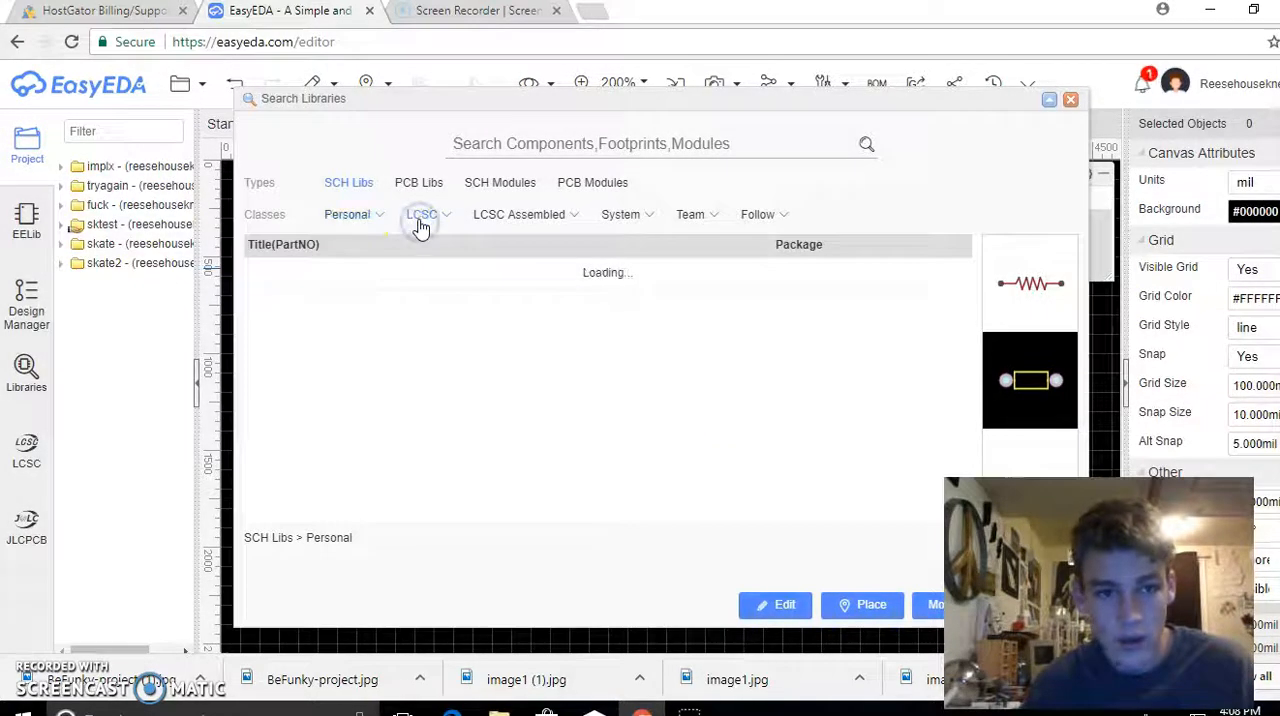
Browse the LCSC Assembled categories to Resistor Networks & Arrays and inspect parts 4D02WGJ0102TCE and 4D02WGJ0103TCE
click(494, 226)
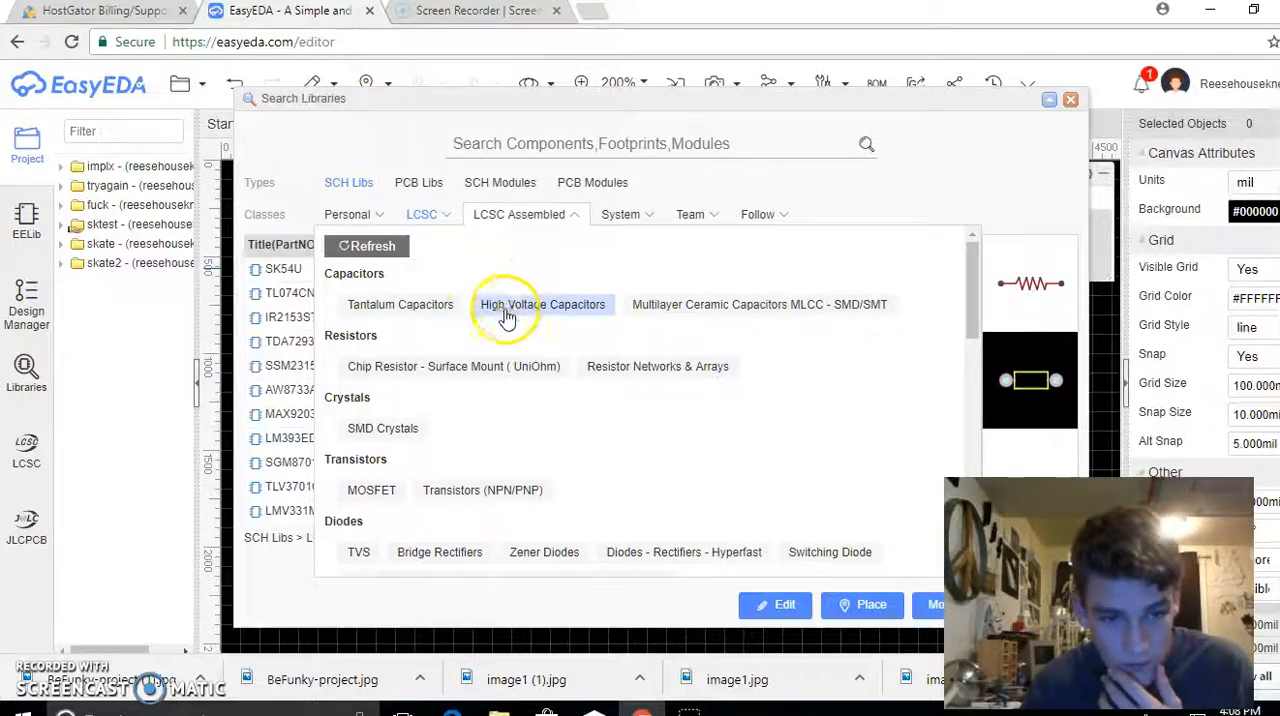
scroll(508, 318, down, 2)
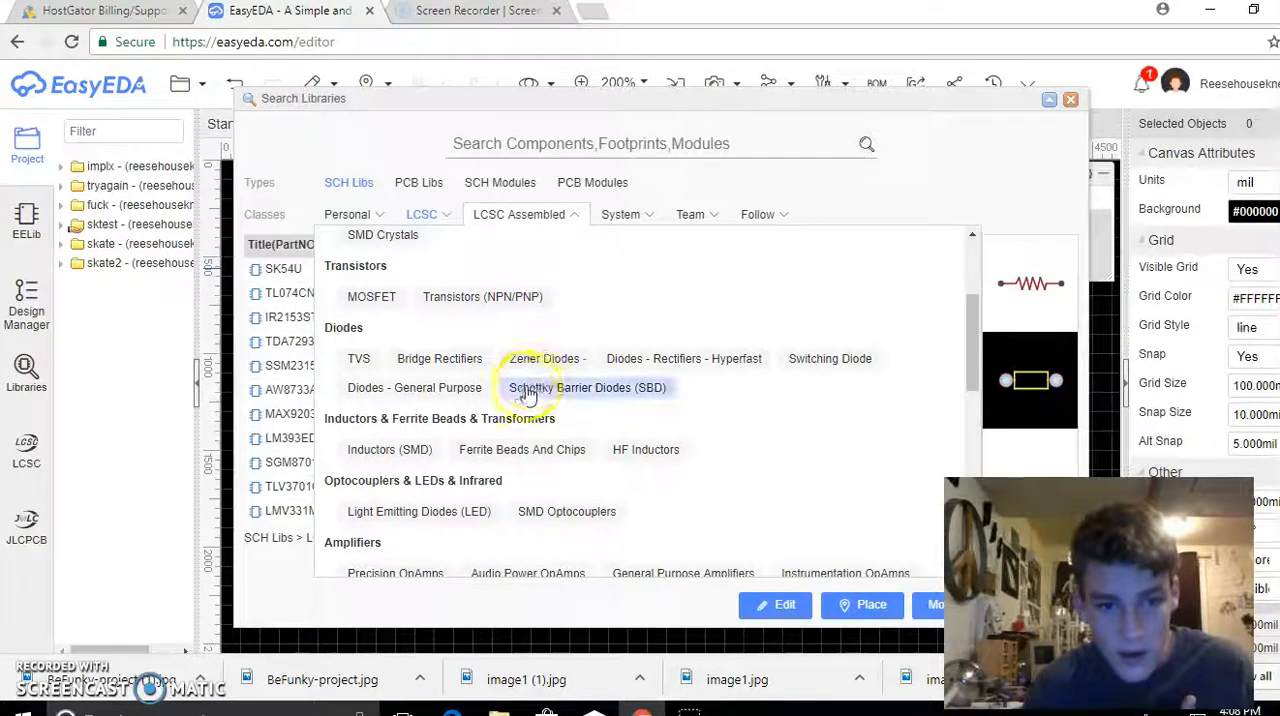
scroll(522, 394, up, 3)
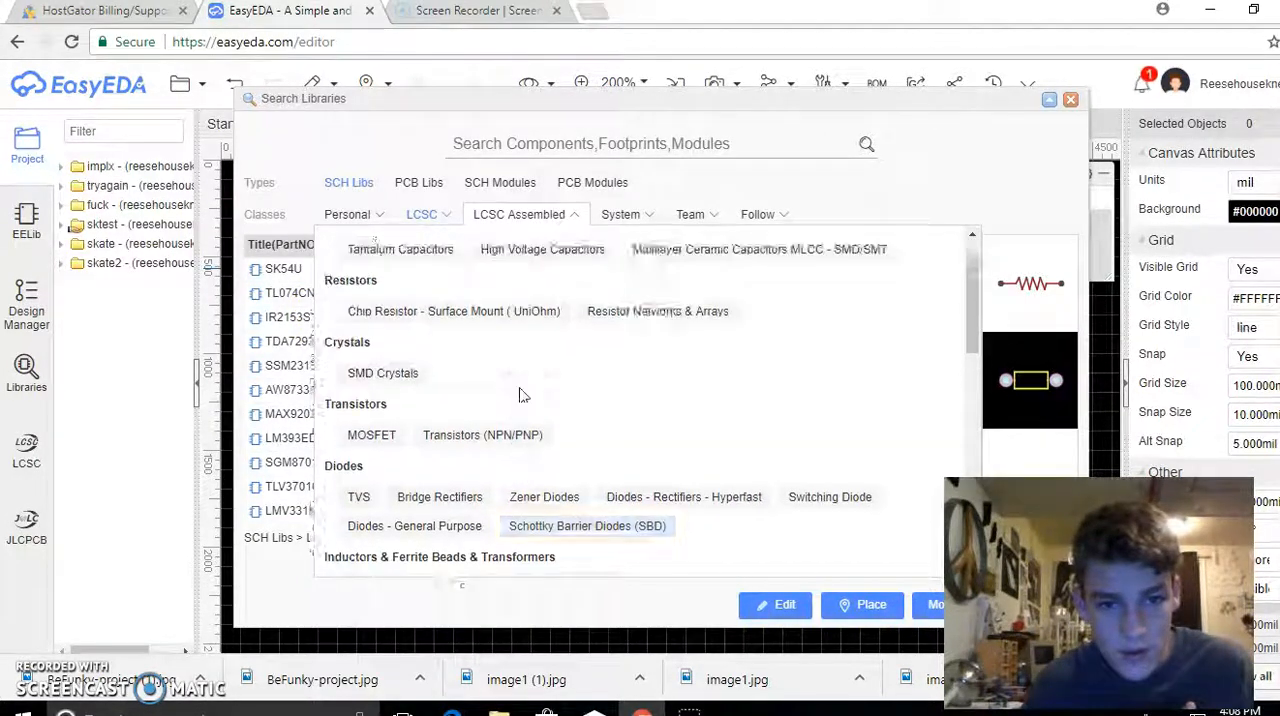
click(612, 295)
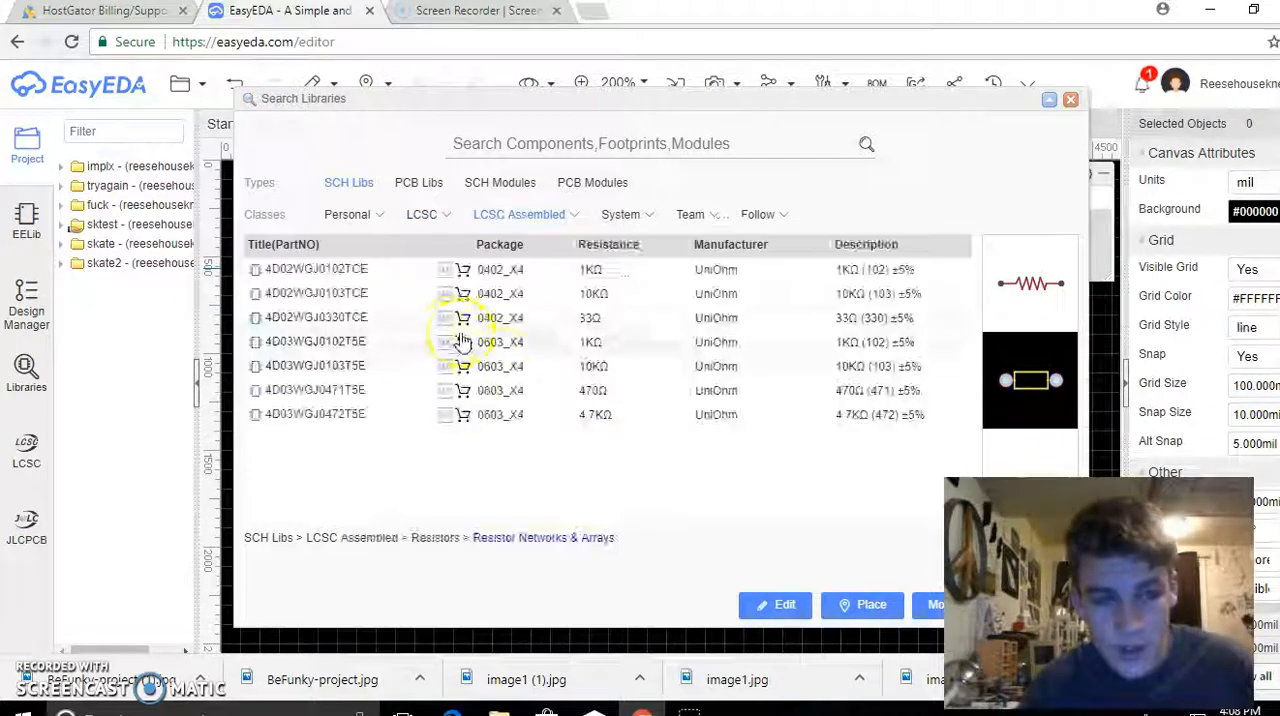
click(396, 270)
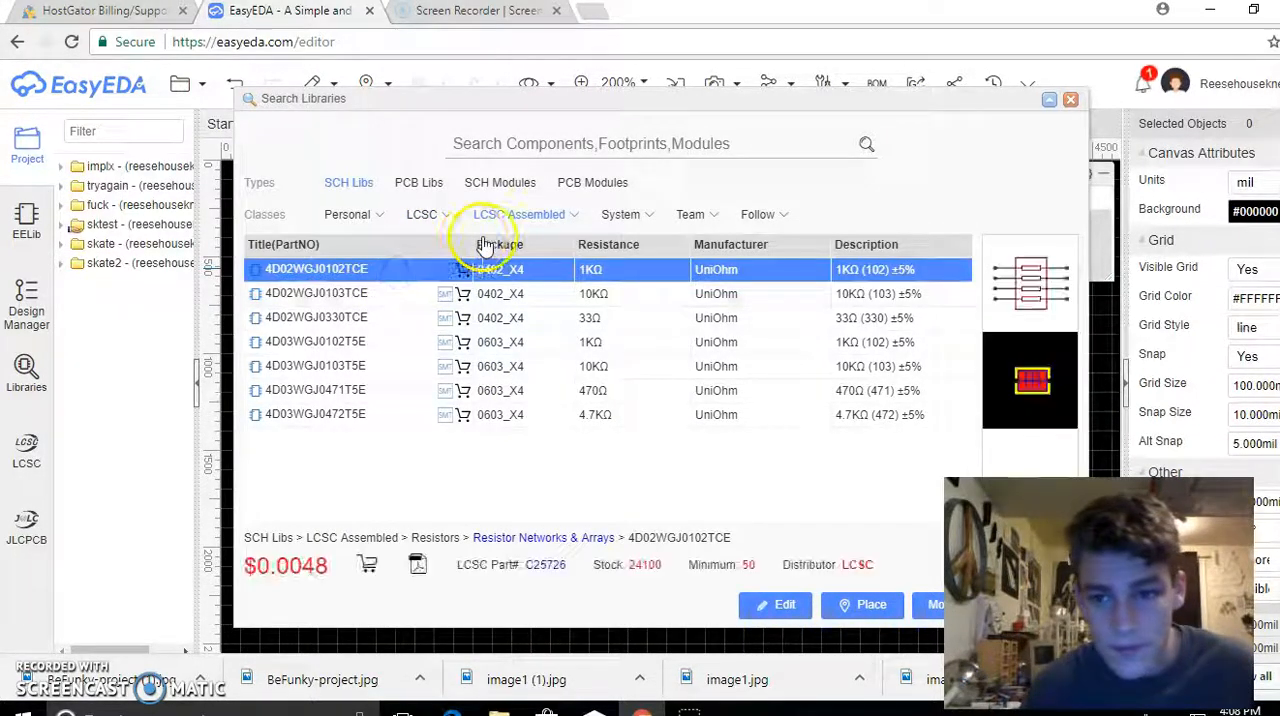
click(345, 293)
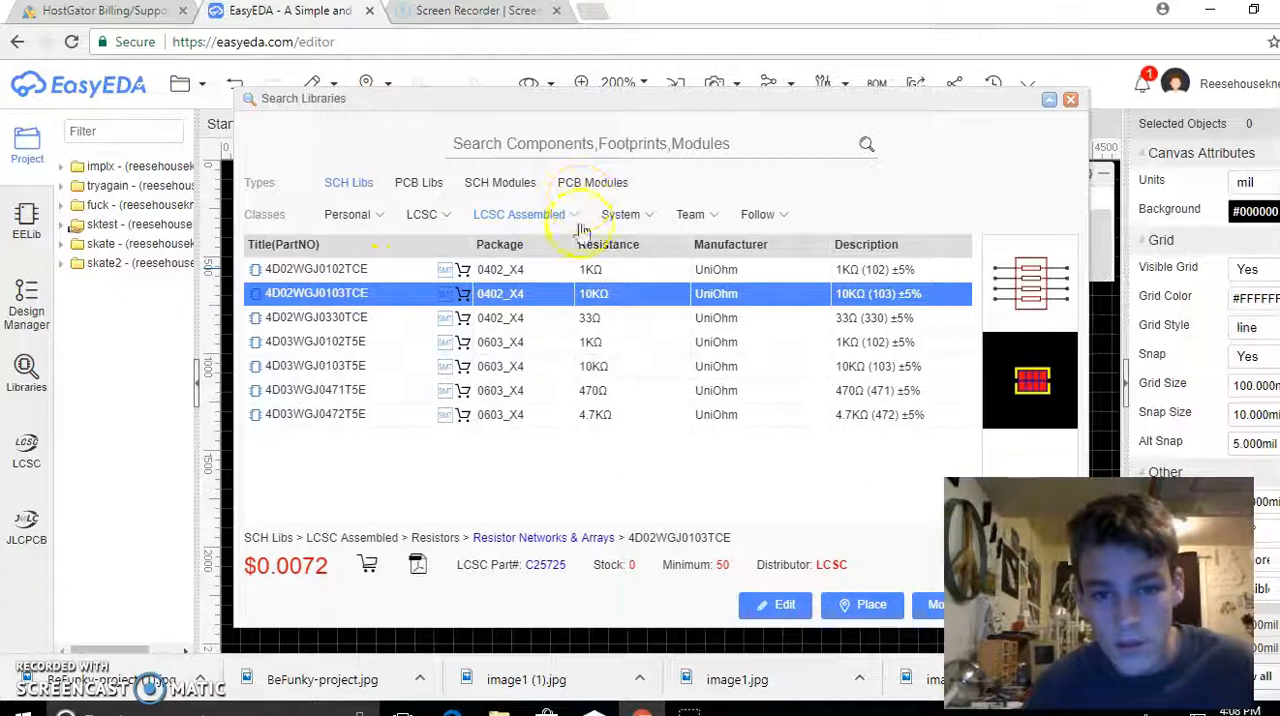
Look through the System library categories for a suitable resistor group
click(620, 215)
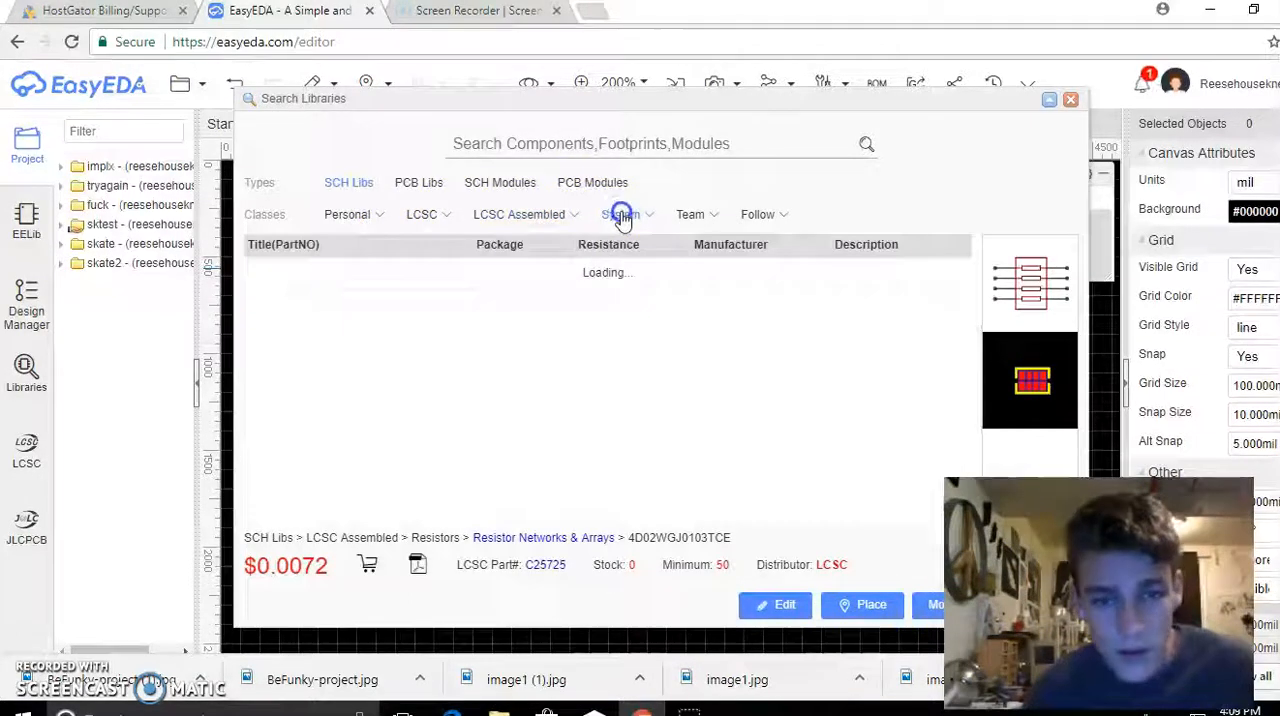
click(633, 226)
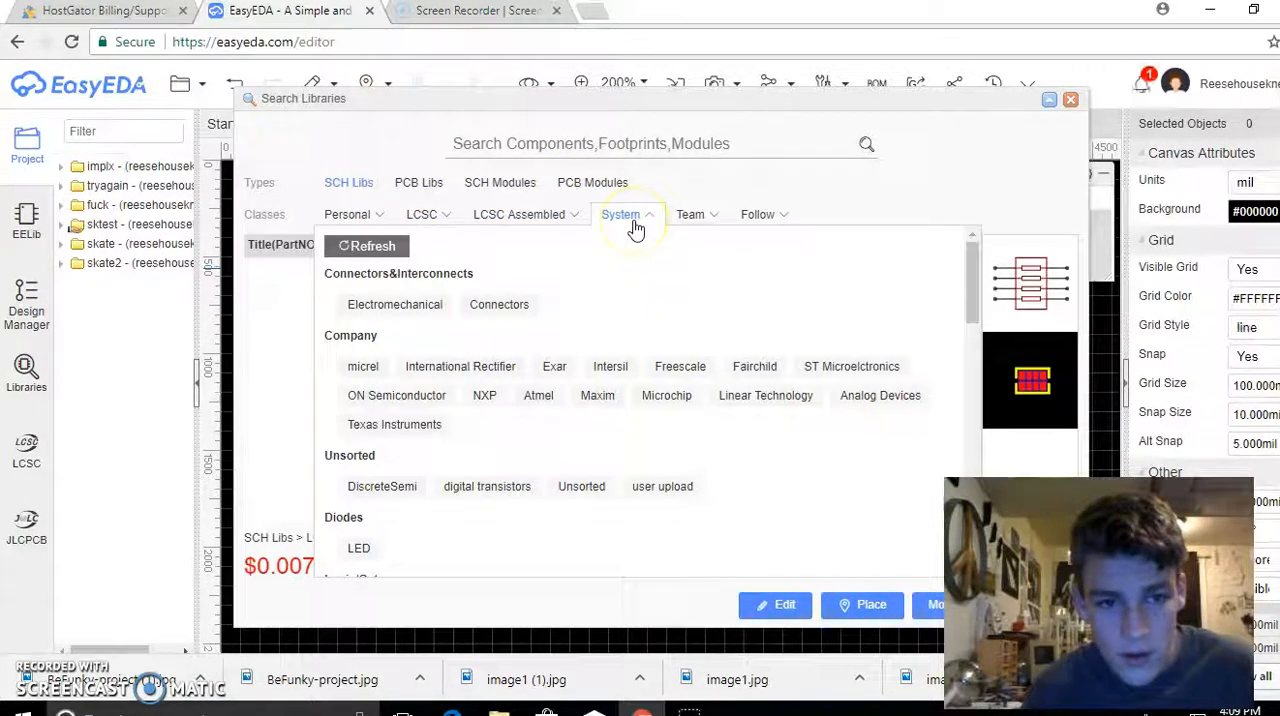
scroll(620, 315, down, 3)
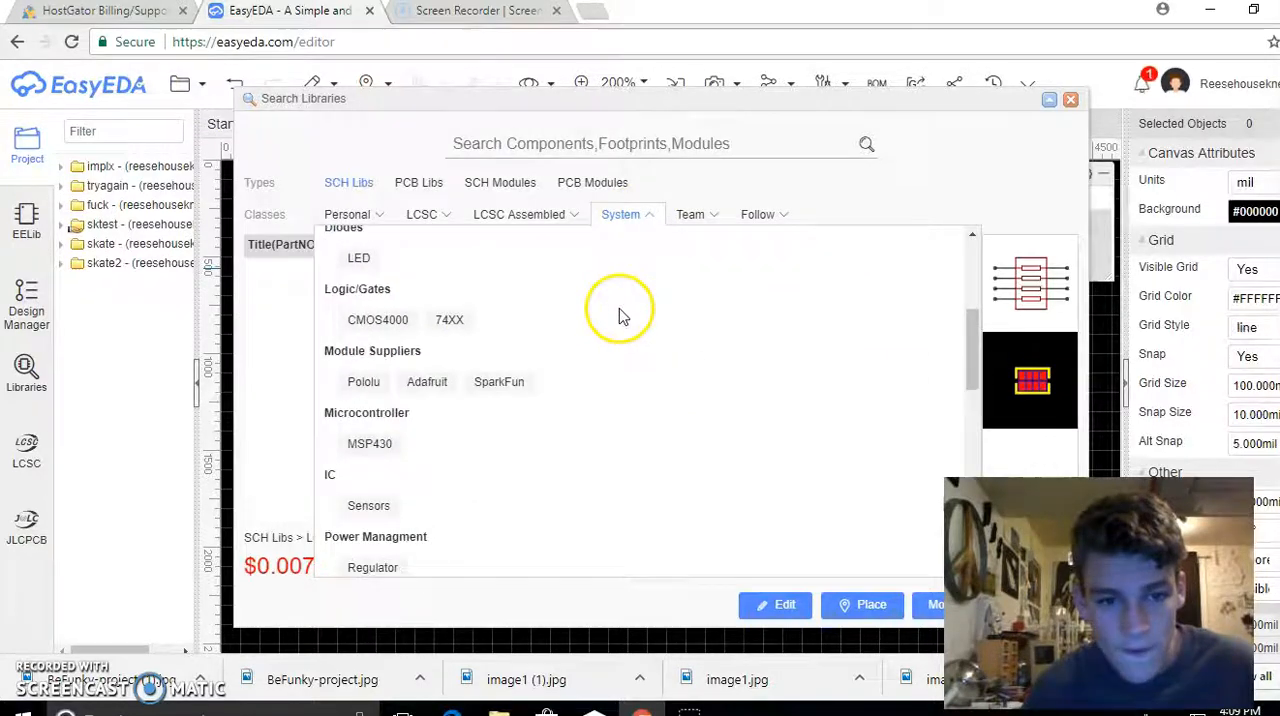
scroll(619, 316, down, 2)
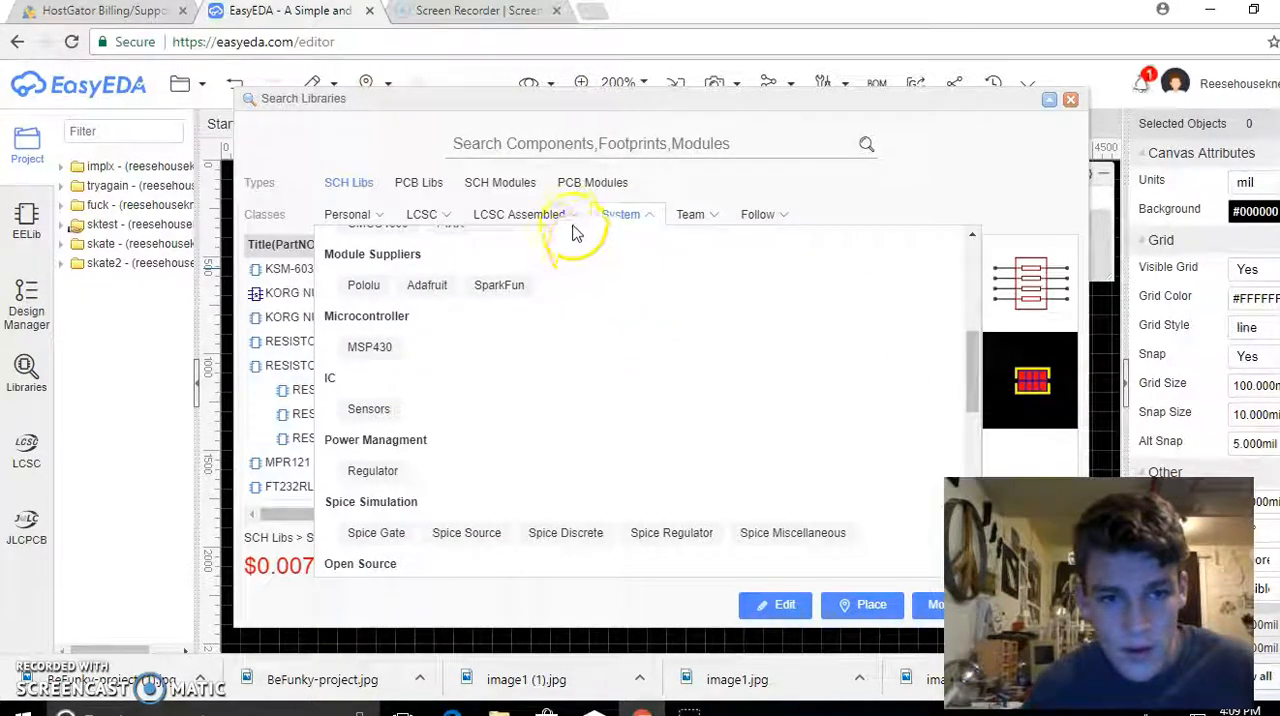
Open the Metal Film Resistor (TH) category of the LCSC library and inspect the 68K part MFR03SF6802A10
mouse_move(410, 222)
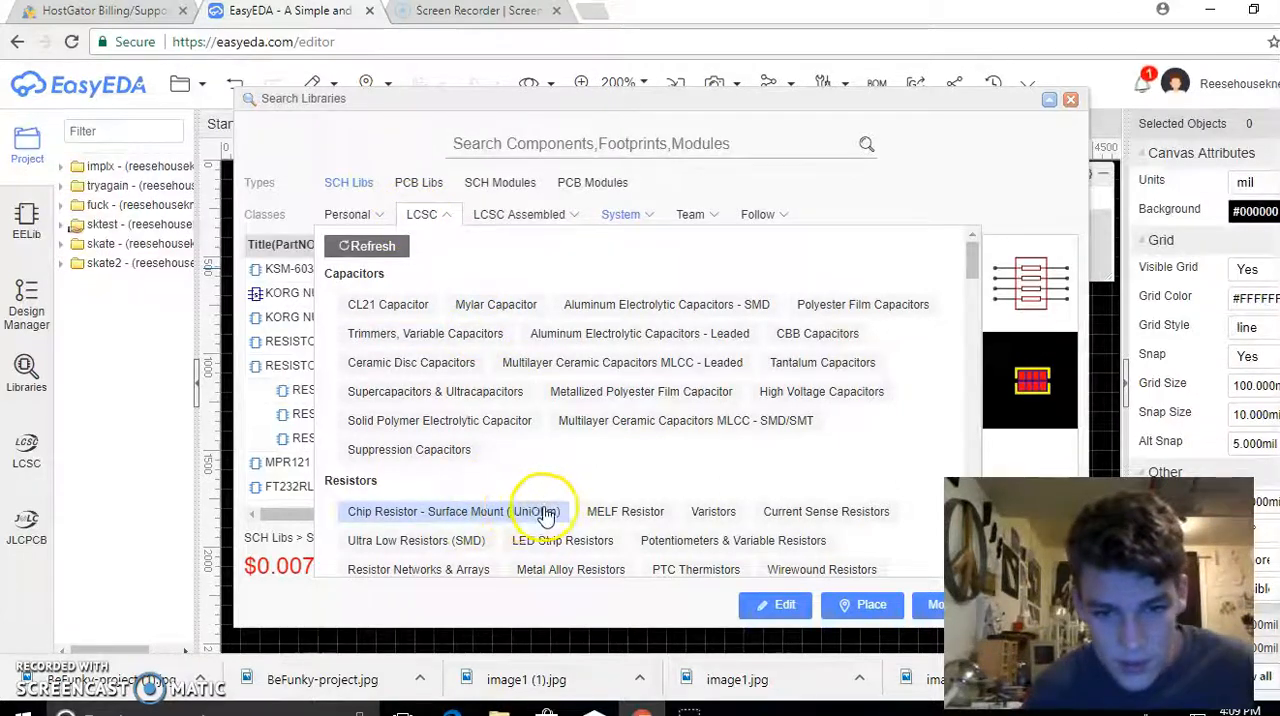
scroll(545, 515, down, 1)
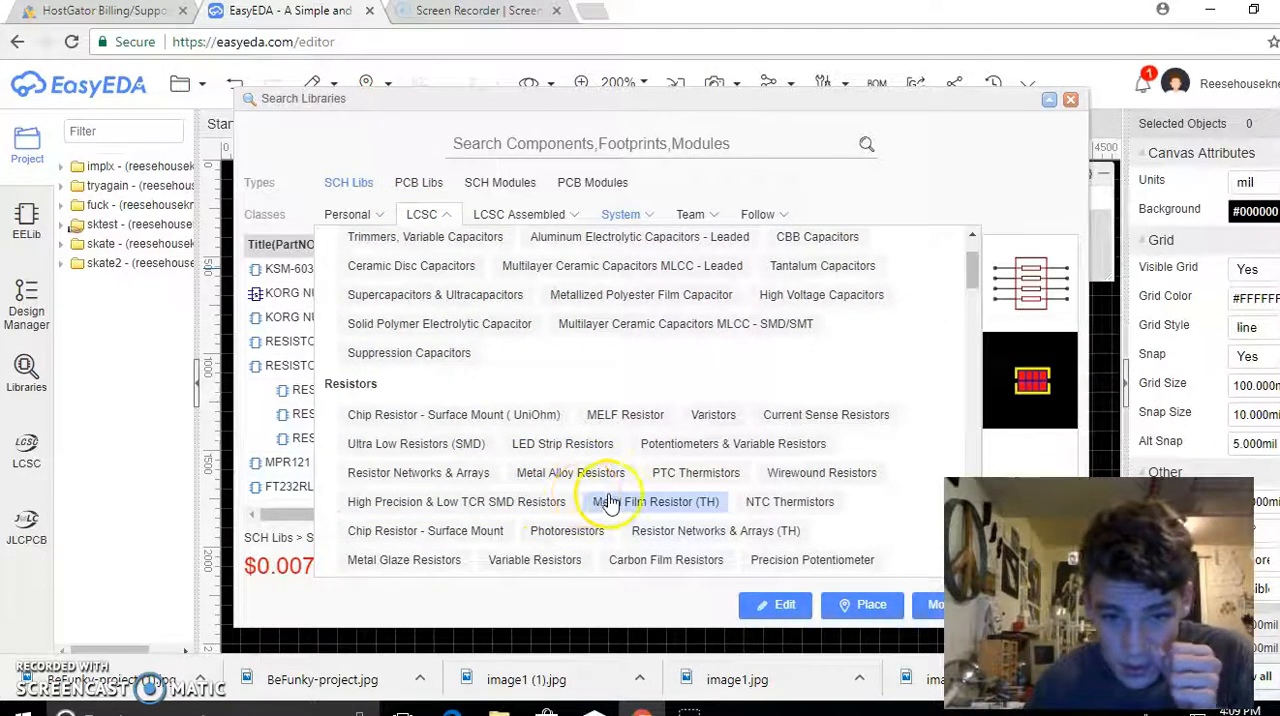
scroll(612, 503, down, 1)
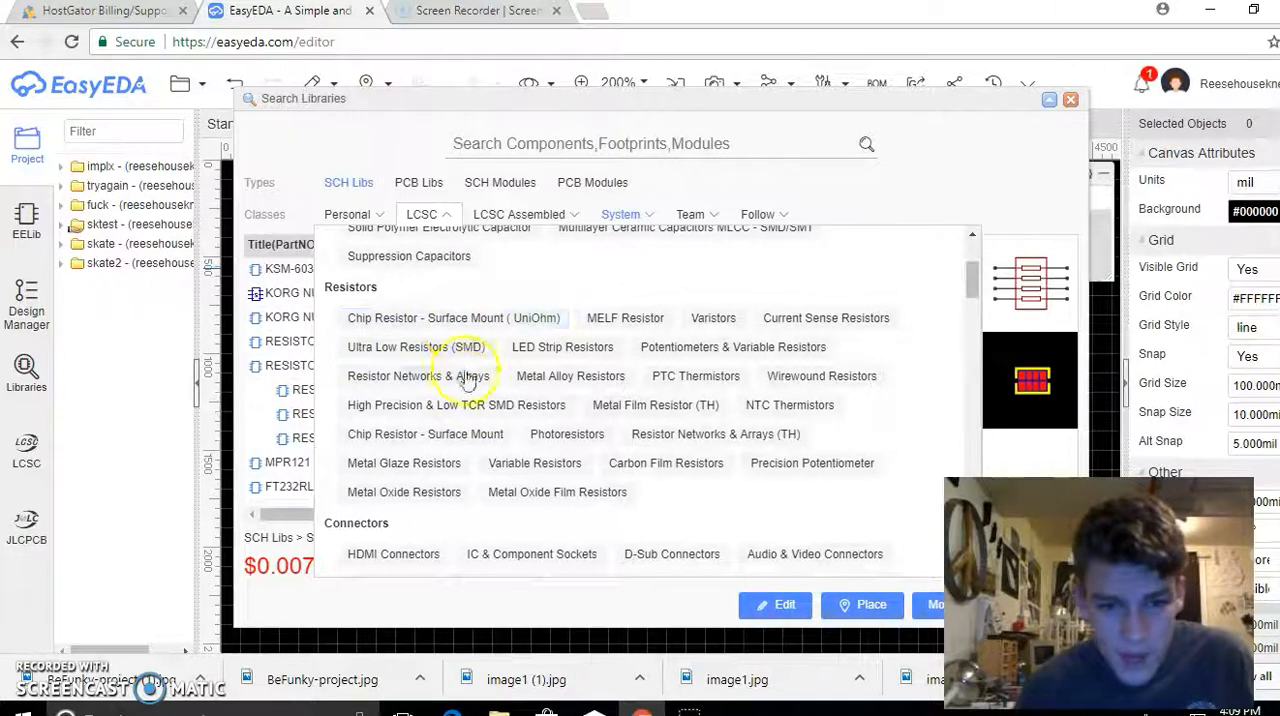
click(655, 420)
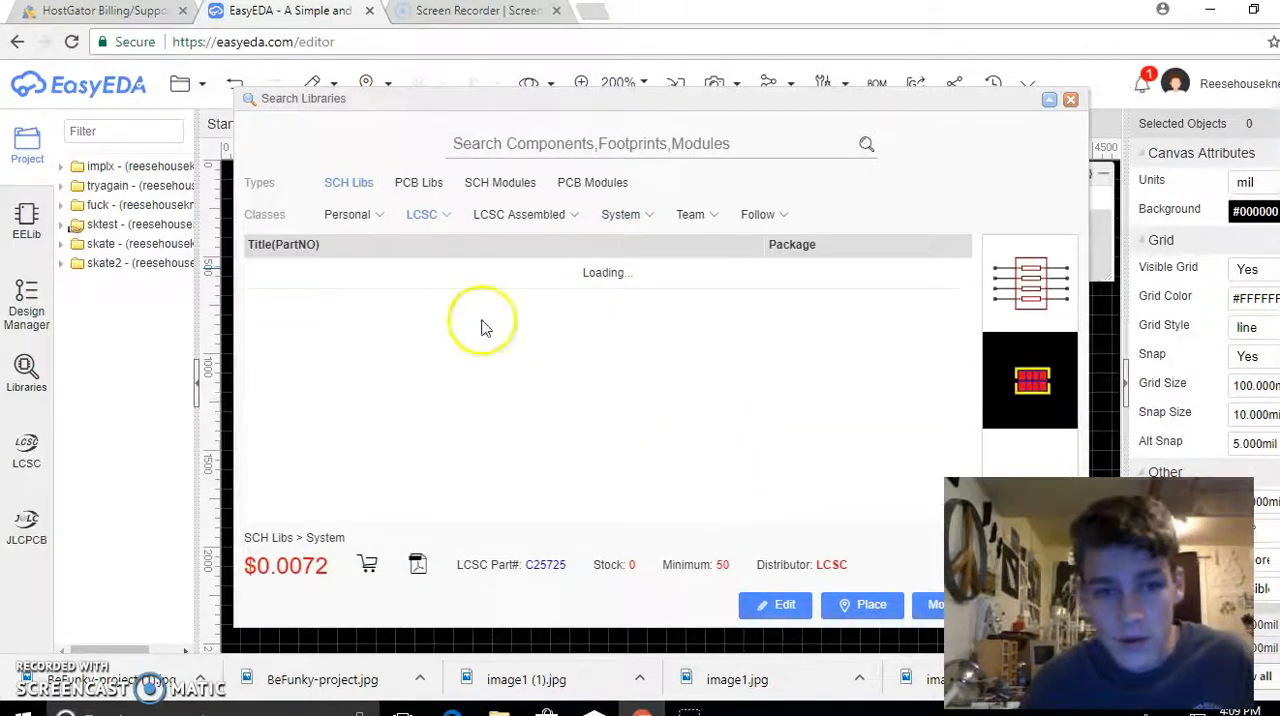
click(297, 268)
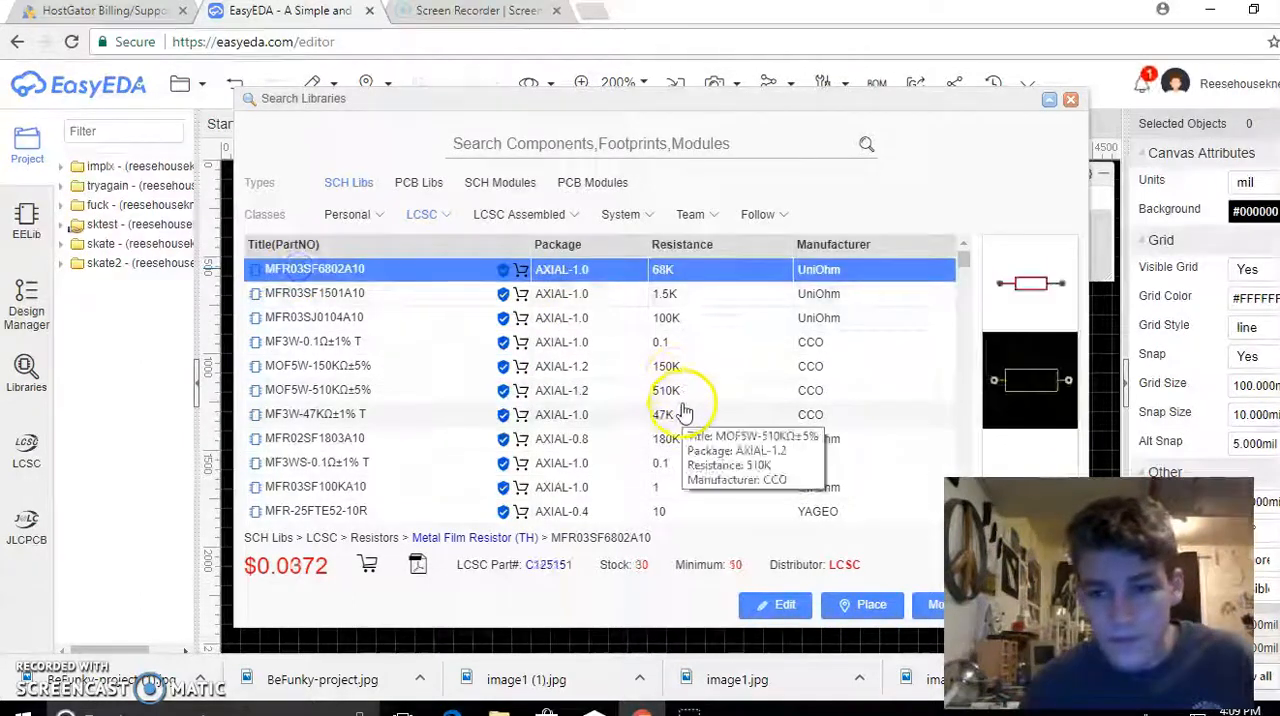
Try to place the 1.5K metal film resistor MFR03SF1501A10 (AXIAL-1.0) on the board
click(407, 294)
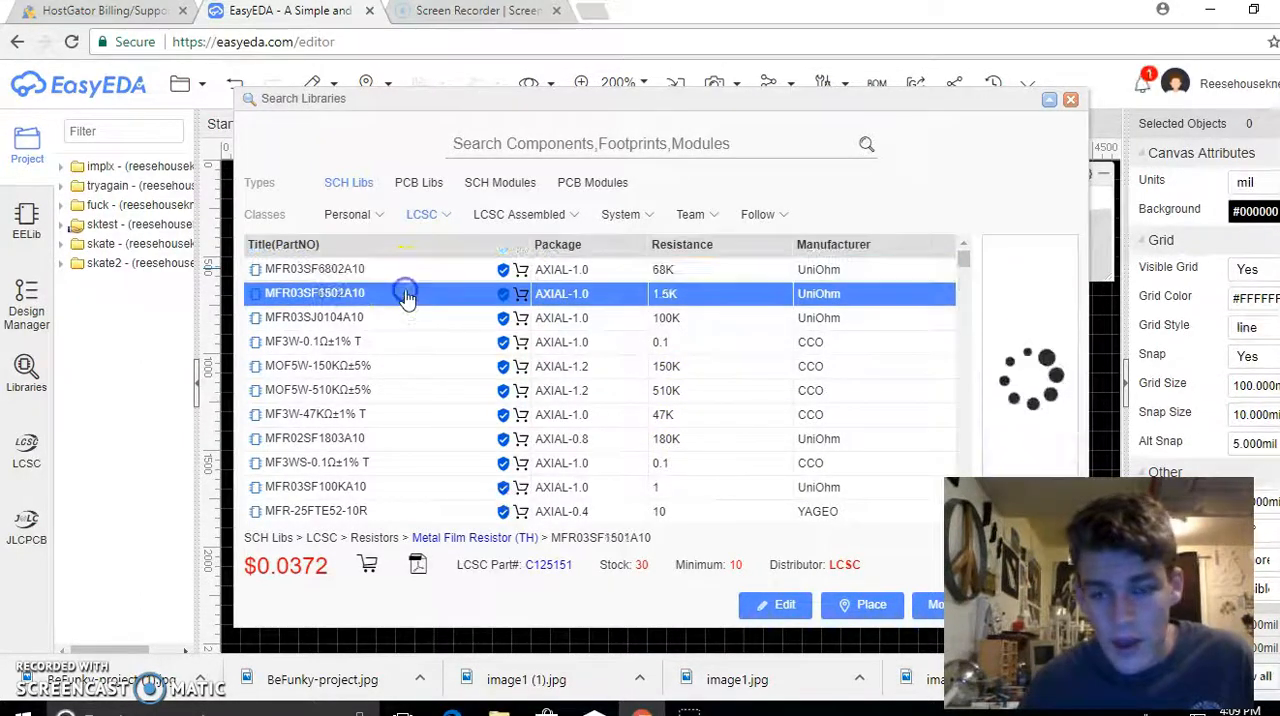
click(830, 606)
right_click(358, 467)
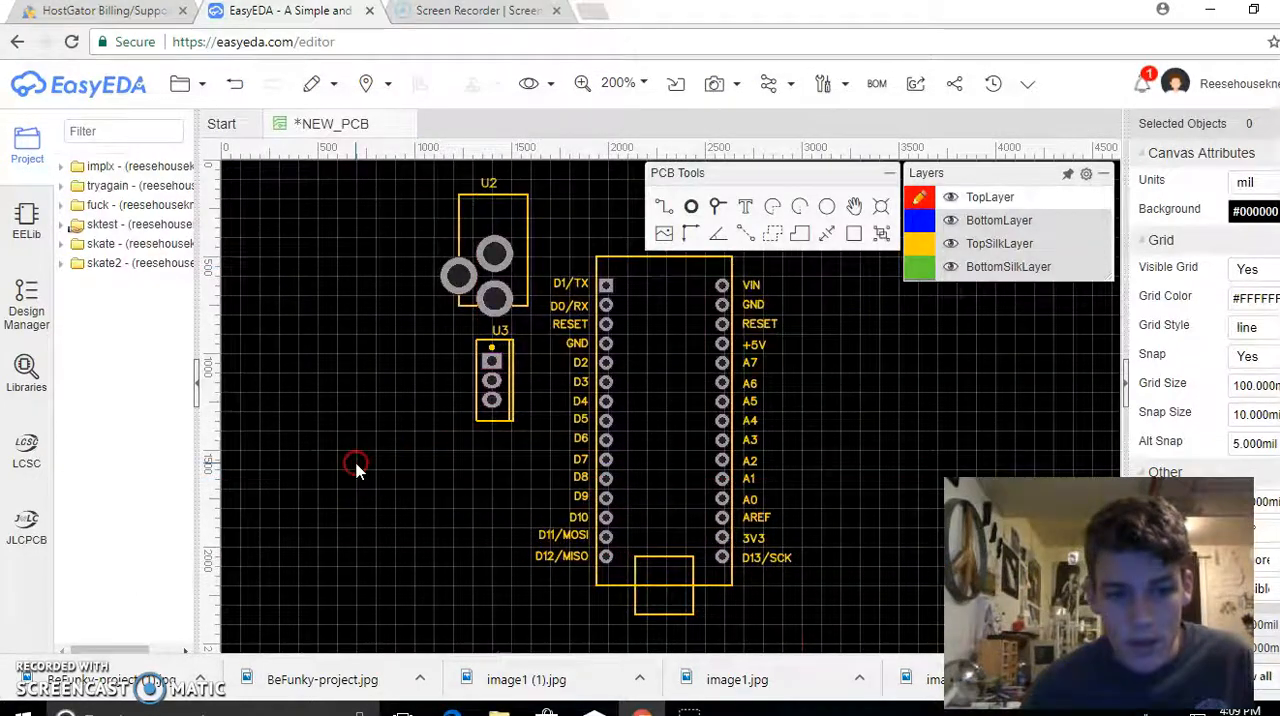
Reopen the library search and look through the LCSC Assembled categories from Capacitors to Power Management ICs
click(26, 368)
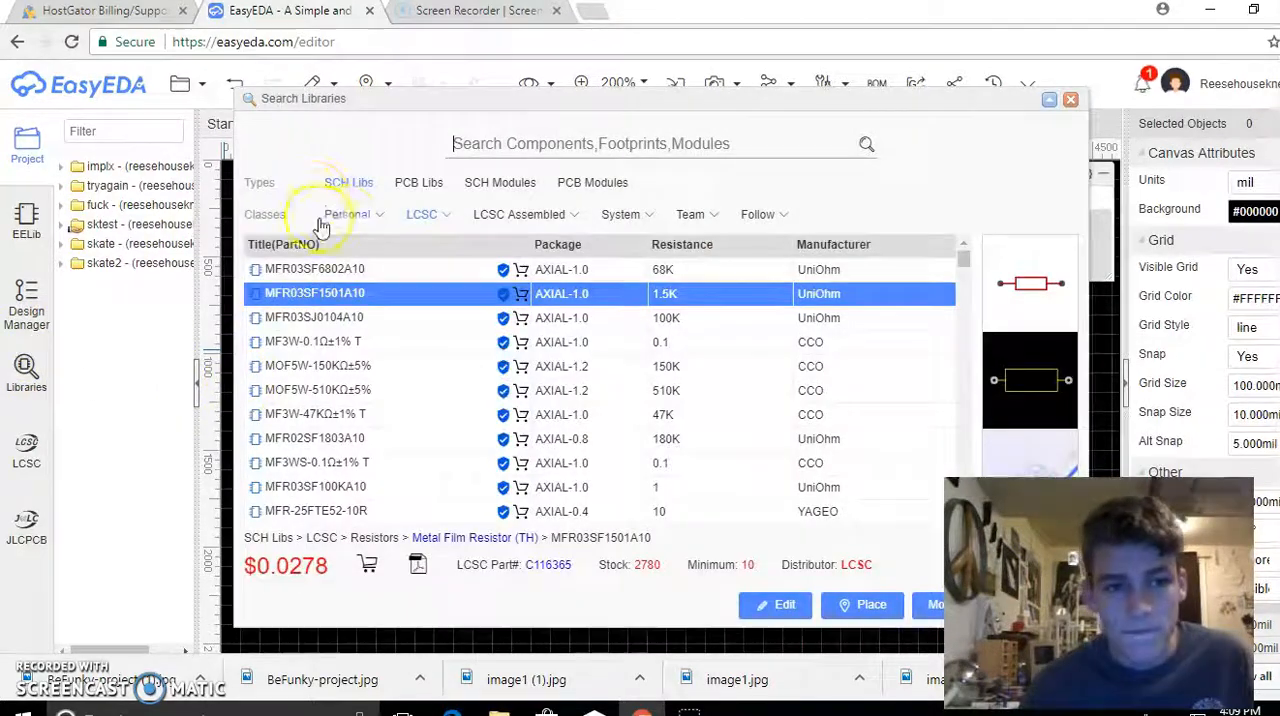
click(347, 216)
click(527, 216)
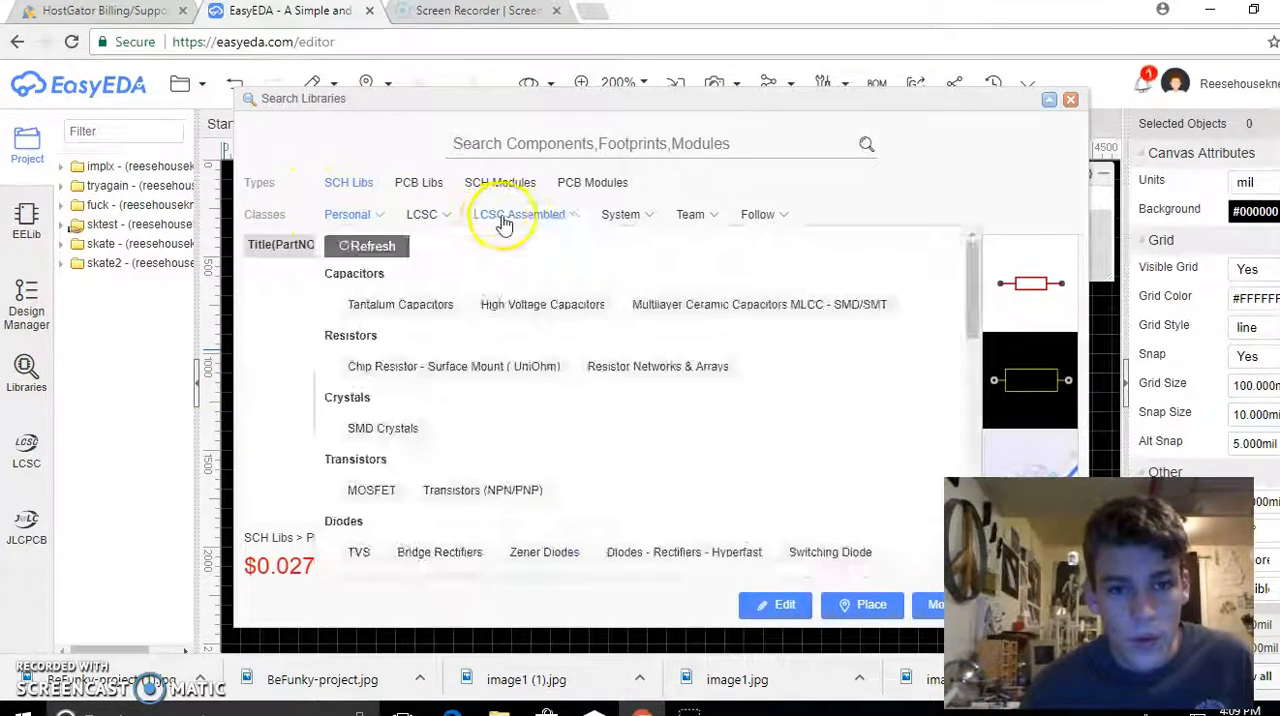
scroll(505, 318, down, 2)
scroll(505, 318, down, 3)
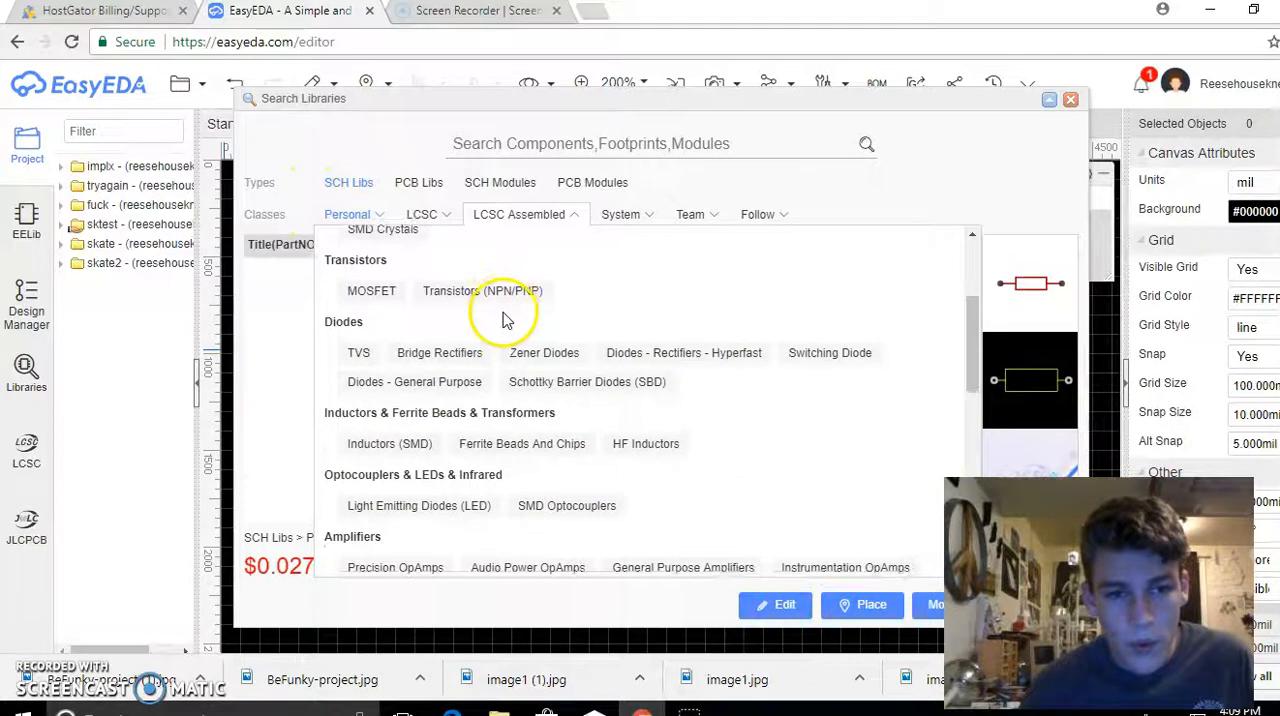
scroll(528, 303, down, 2)
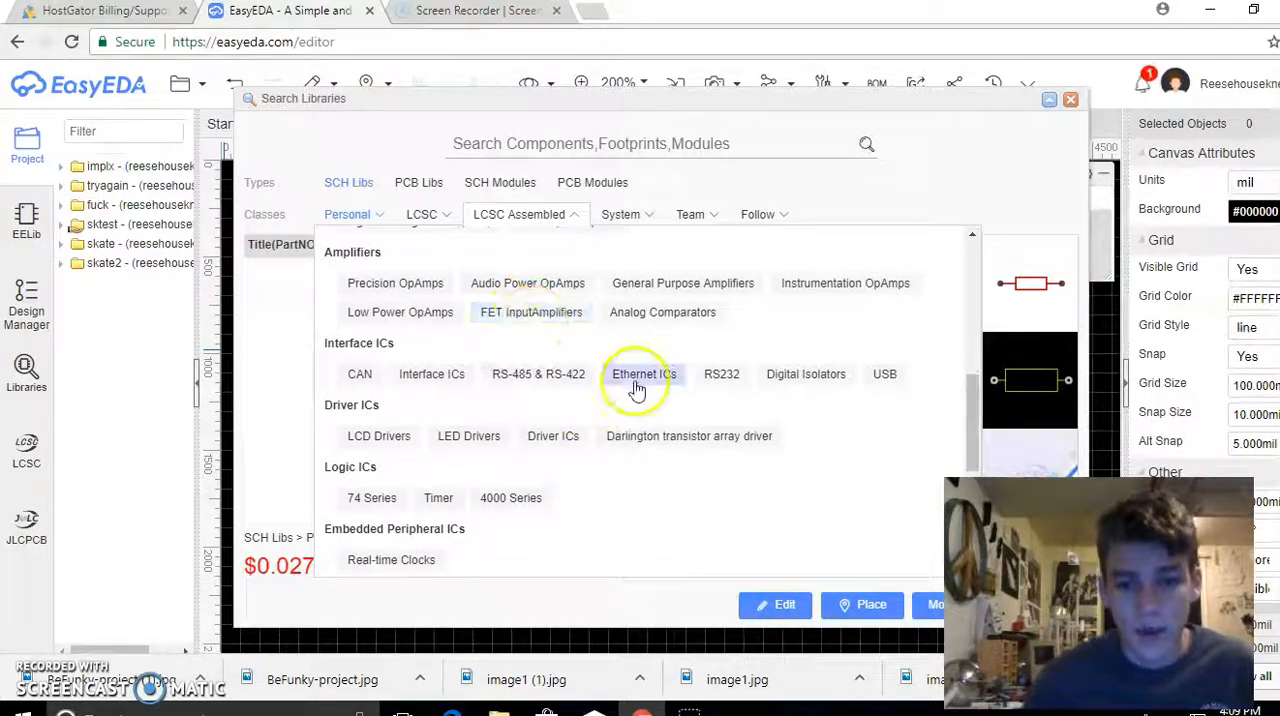
scroll(622, 385, down, 2)
scroll(618, 395, down, 2)
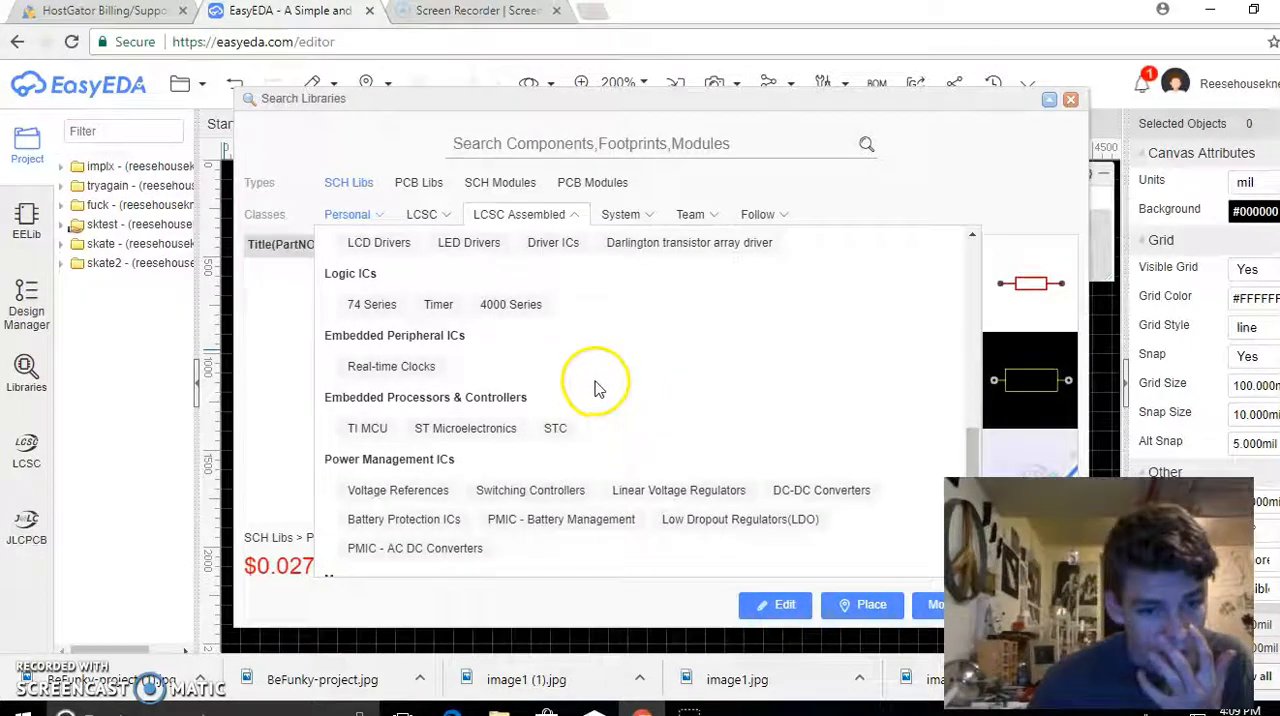
Search the component libraries for "10 ohm resistor" and place one 330 RESISTOR THT (C81959) just below the voltage regulator
click(551, 146)
text(10)
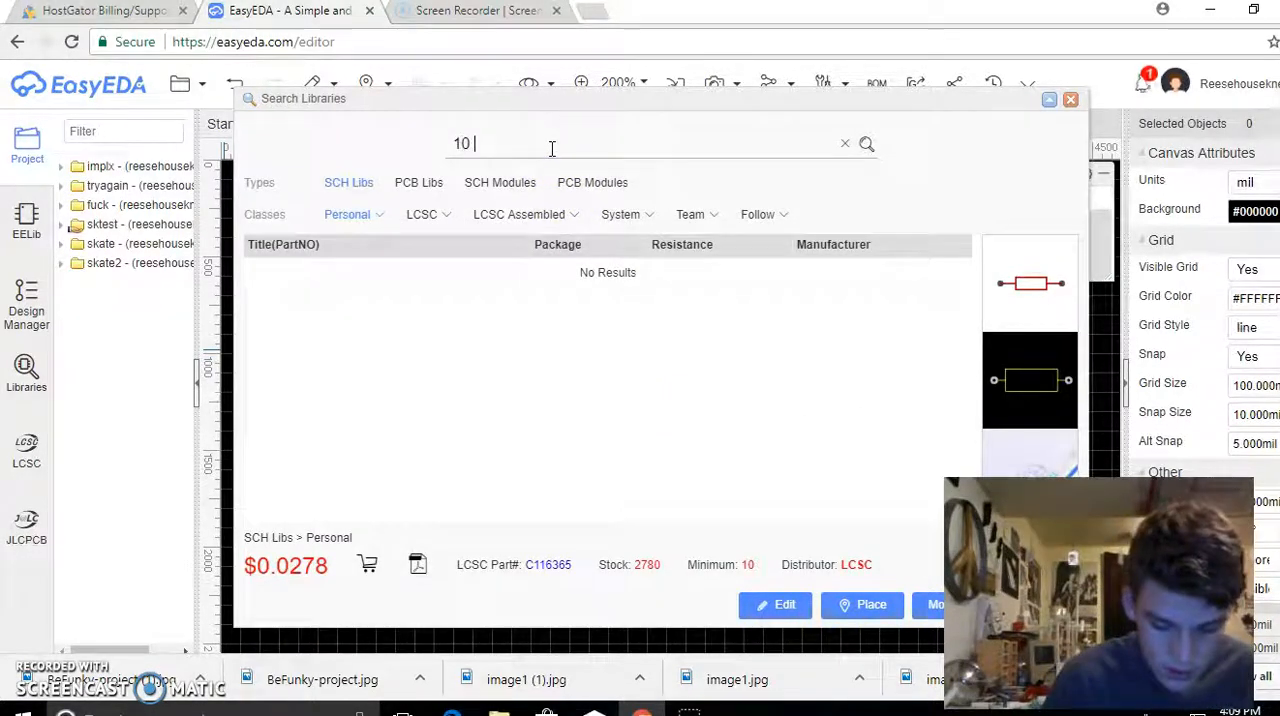
text( ohm resistor)
key(Return)
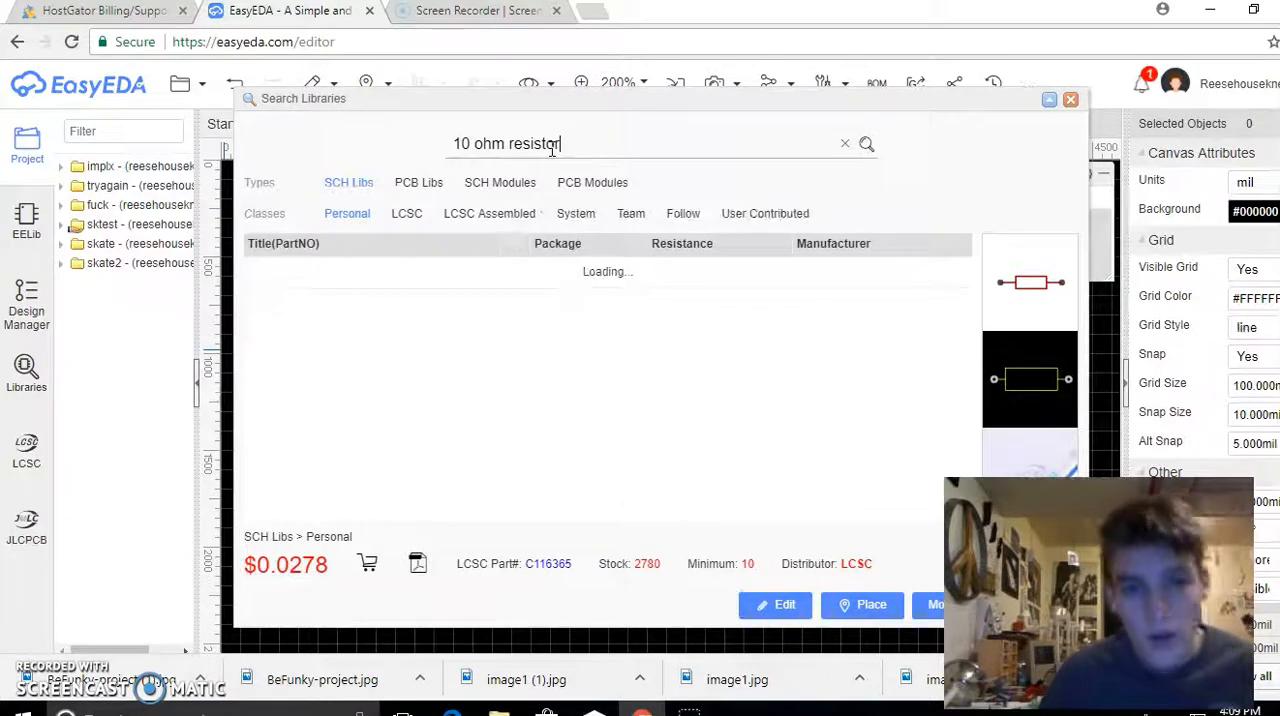
click(341, 270)
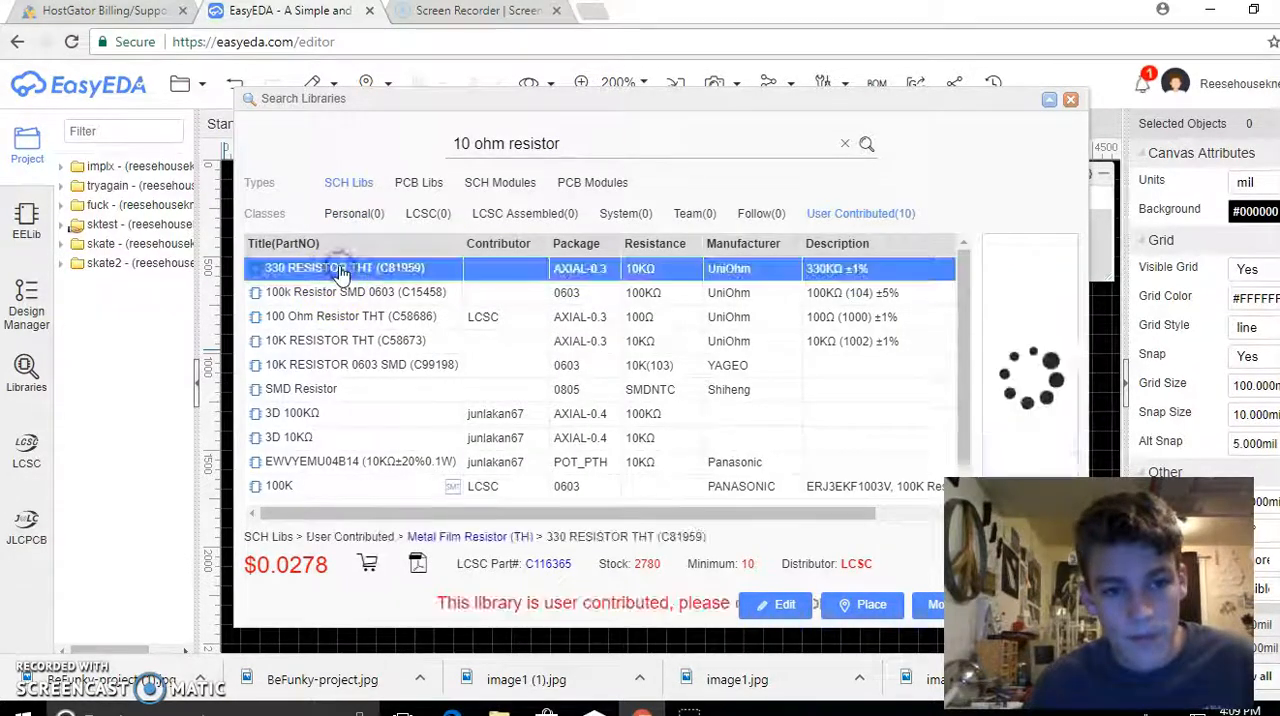
click(860, 606)
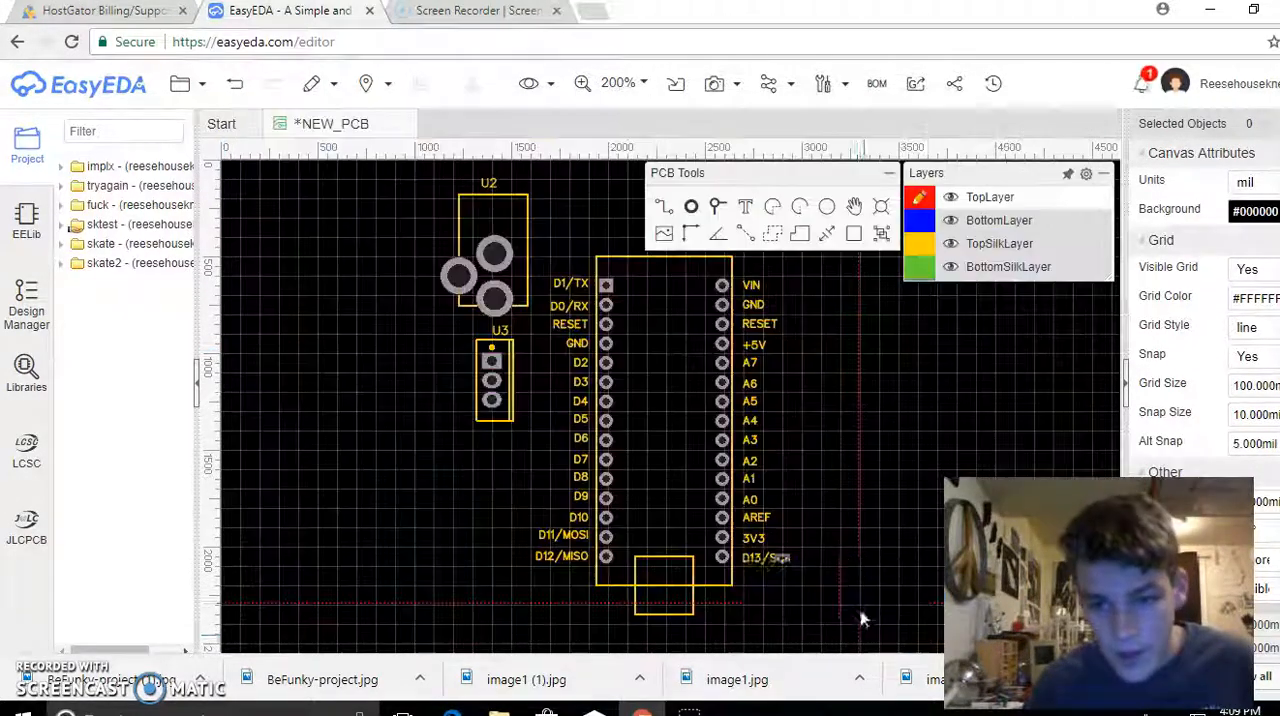
click(474, 455)
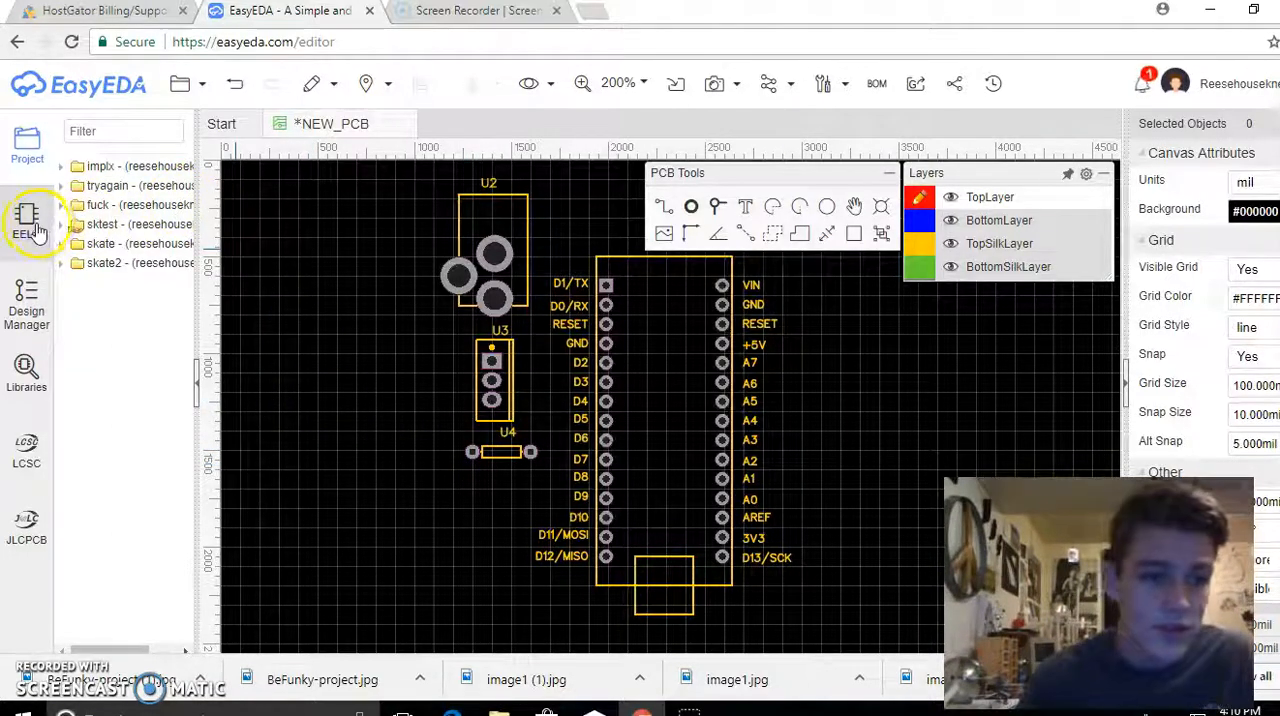
Search the component libraries for "led"
click(29, 363)
drag(580, 147, 179, 149)
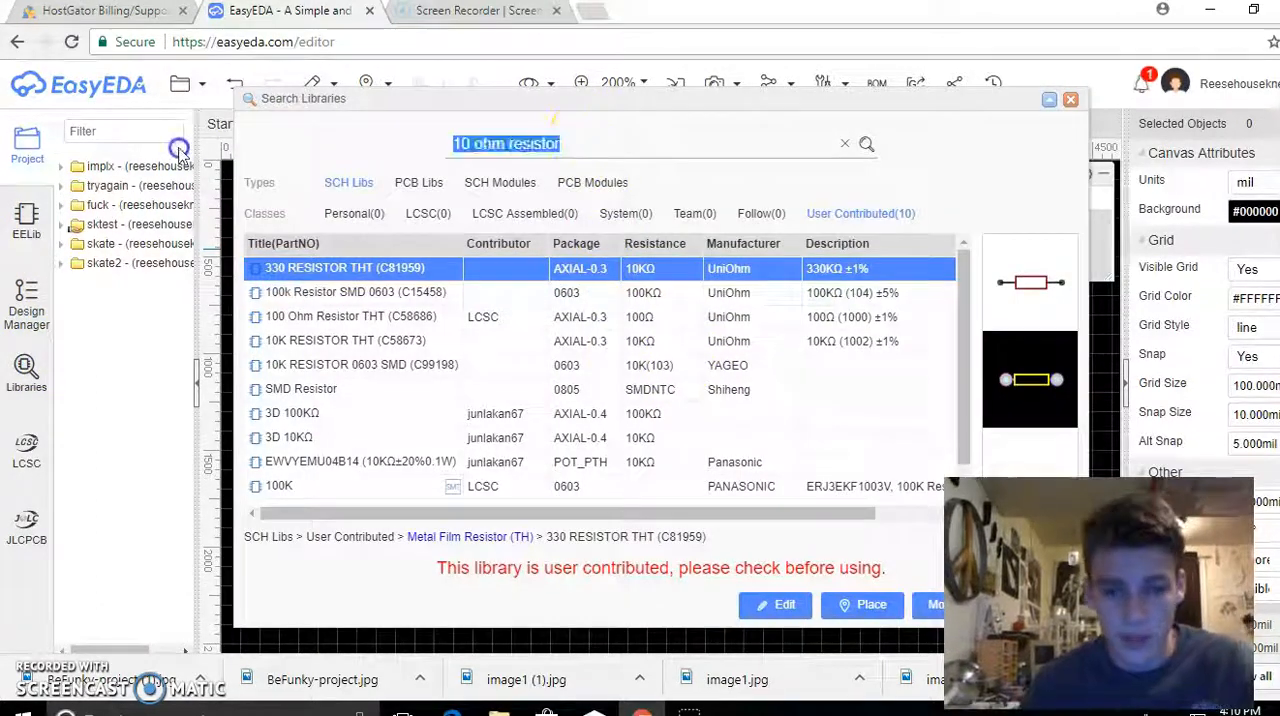
key(Return)
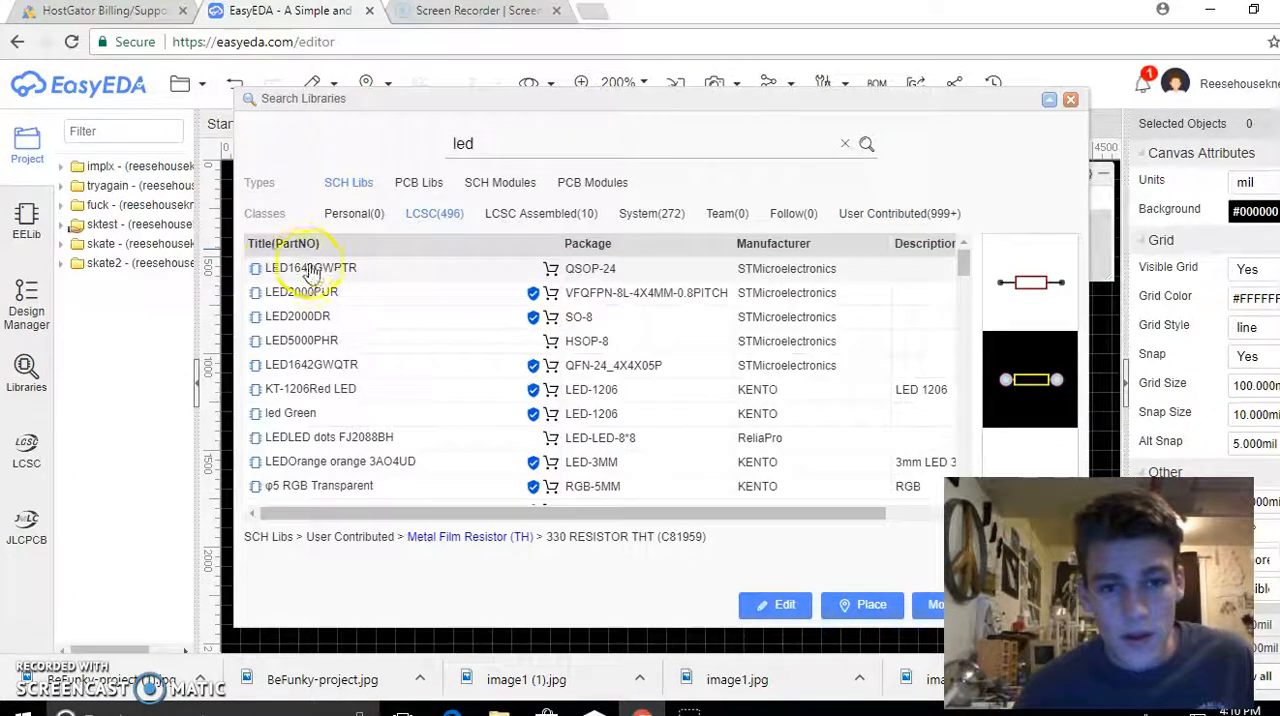
Preview the STMicroelectronics LED drivers and the LEDLED dots FJ2088BH display among the LCSC results for "led"
click(300, 292)
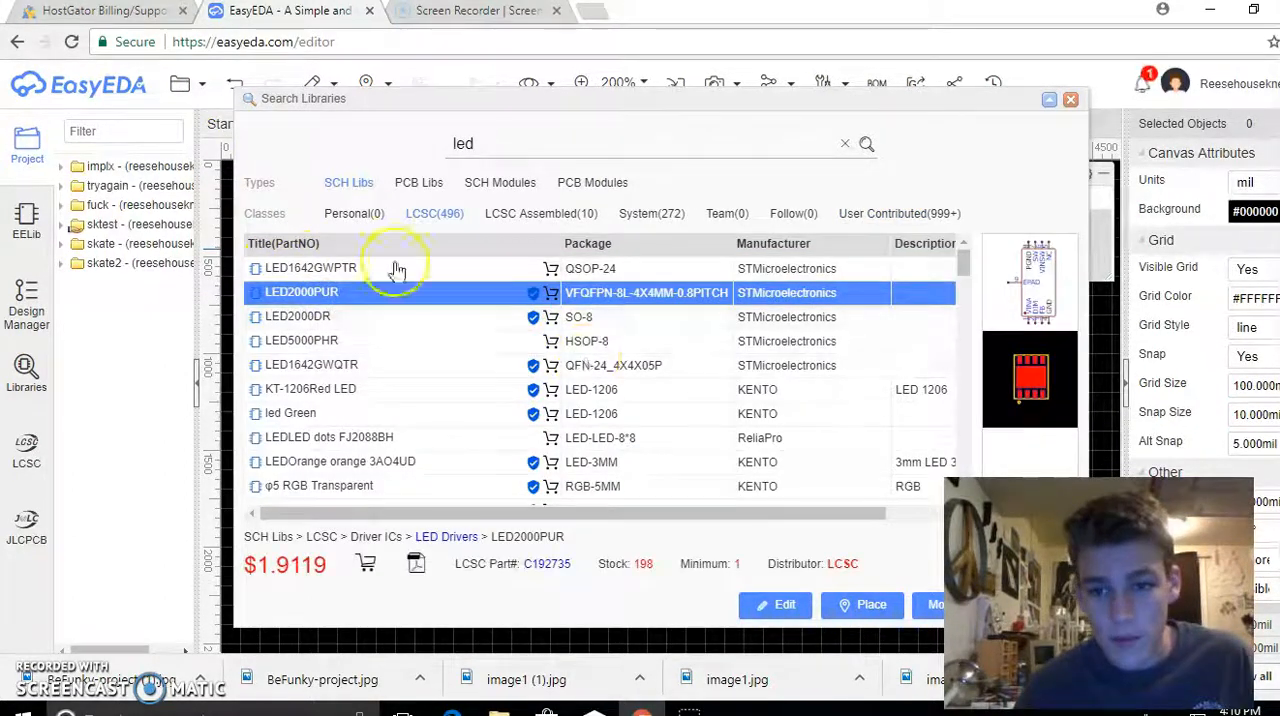
click(321, 317)
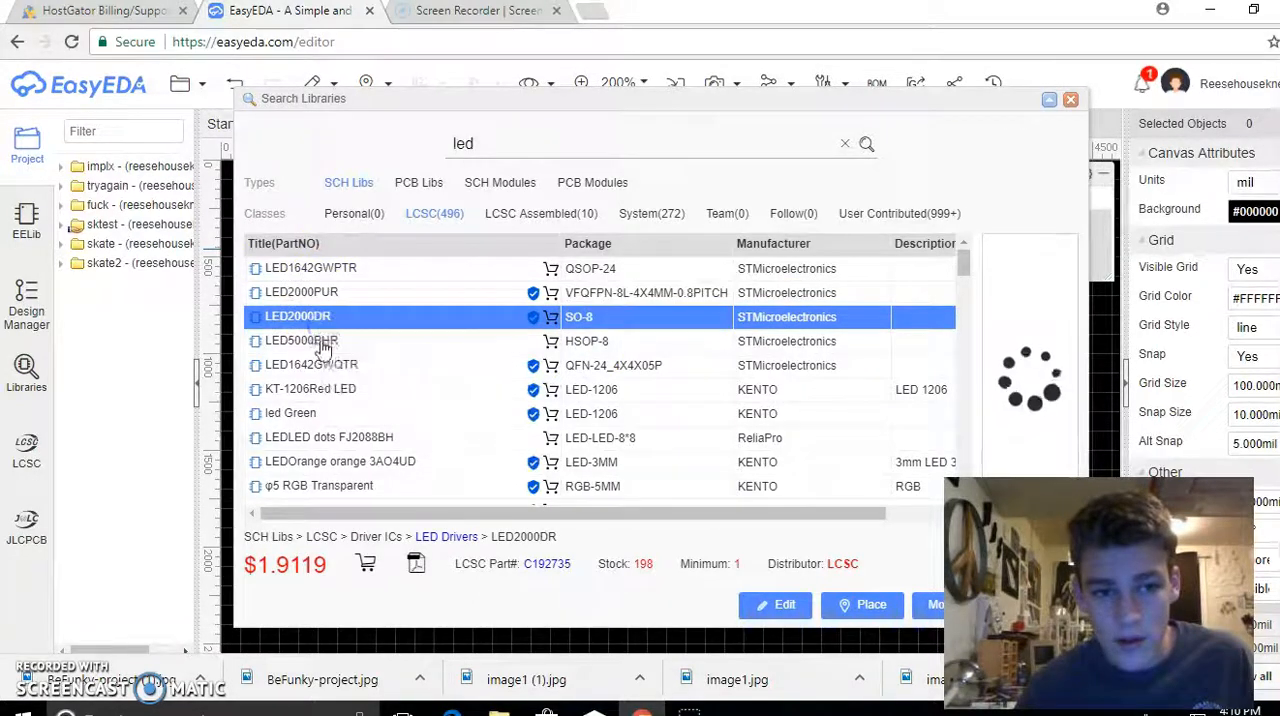
click(317, 341)
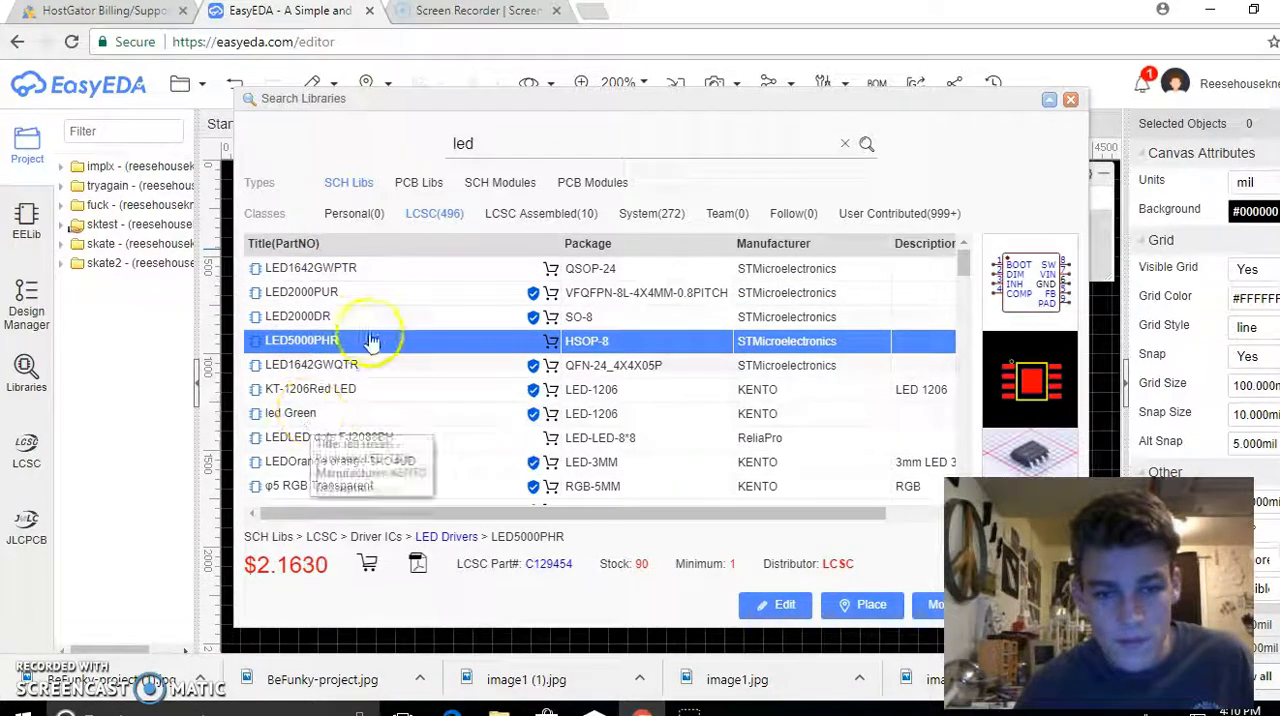
scroll(378, 375, down, 1)
scroll(378, 375, down, 1)
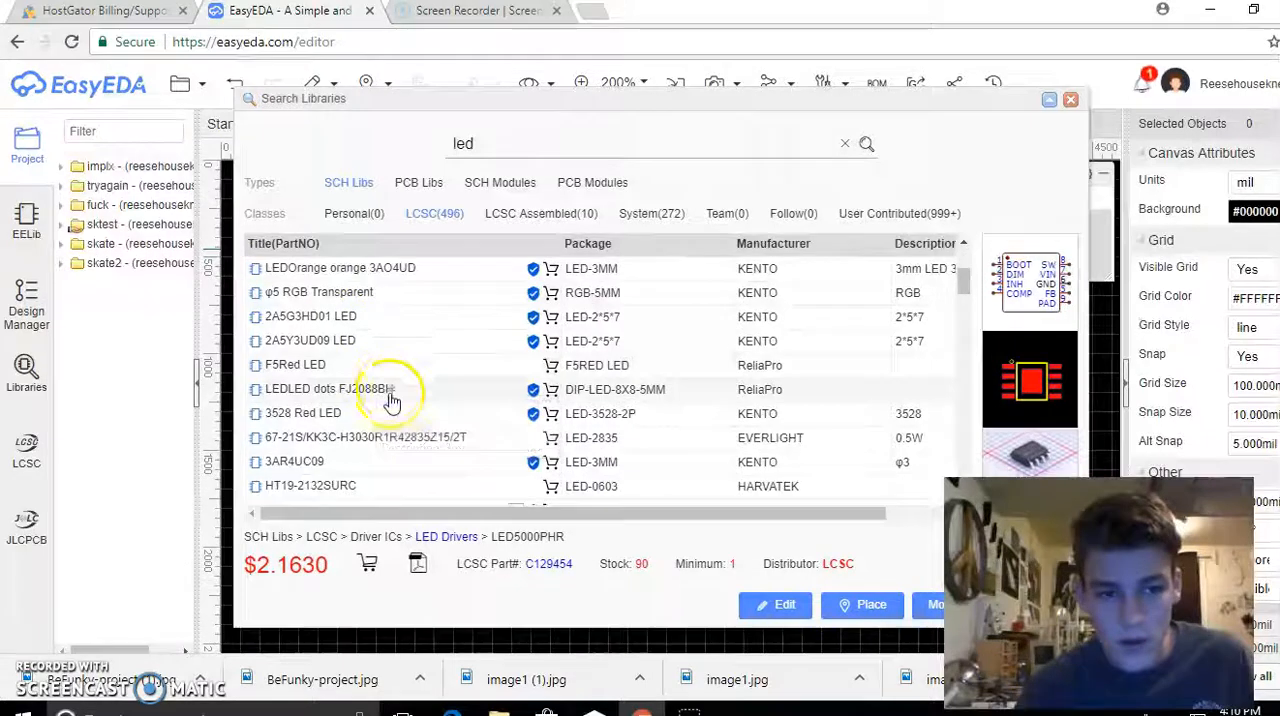
click(388, 389)
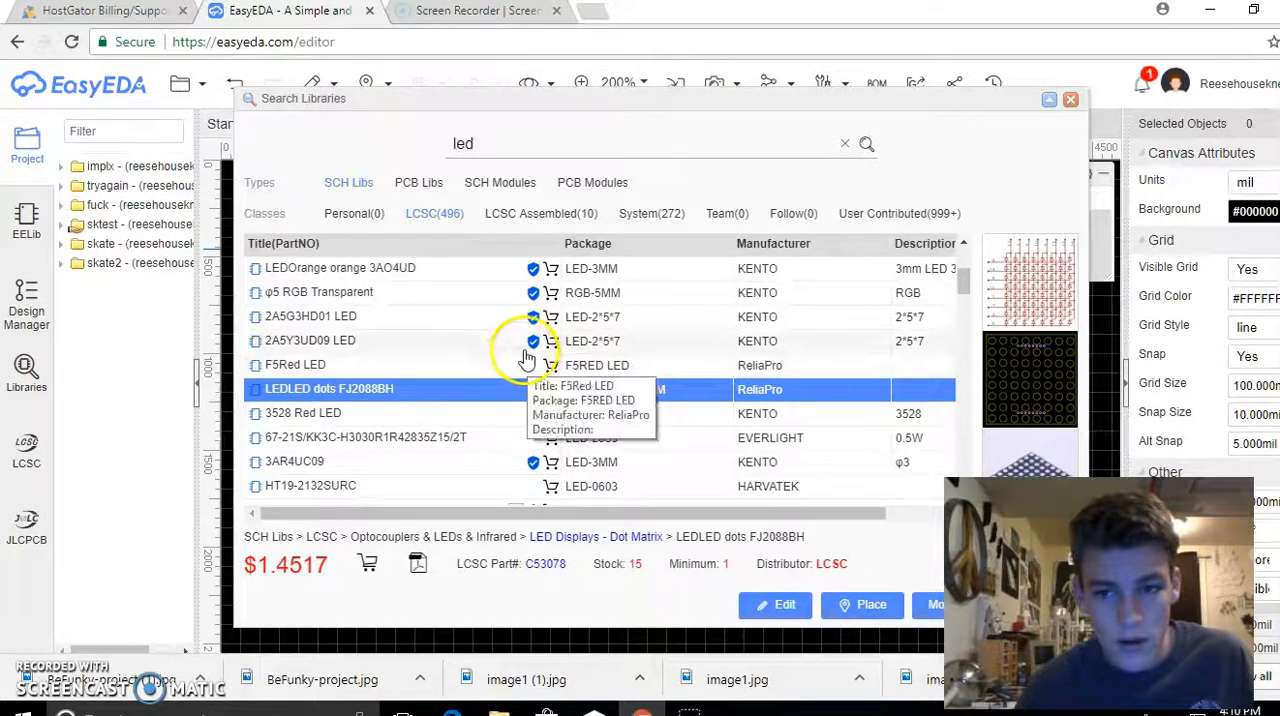
scroll(505, 355, up, 1)
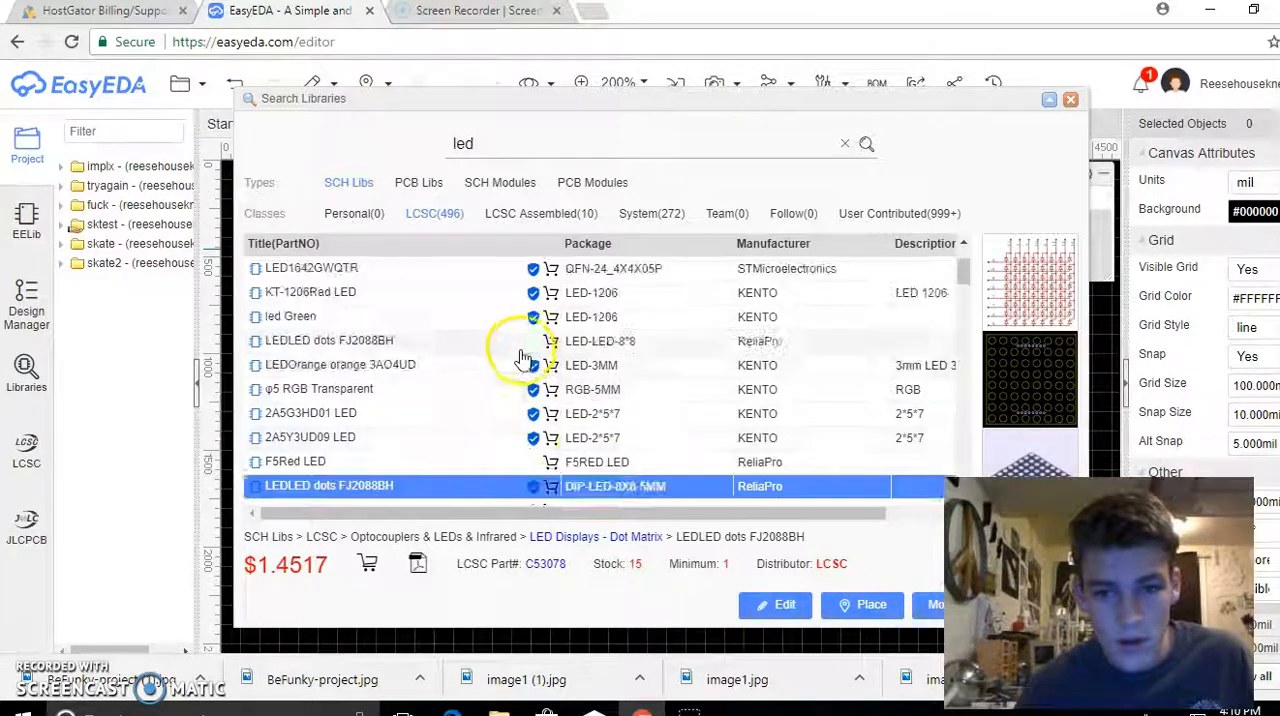
Search the component libraries for "light emitting", preview the Grove - IR Distance Interrupter and clear the search
double_click(499, 145)
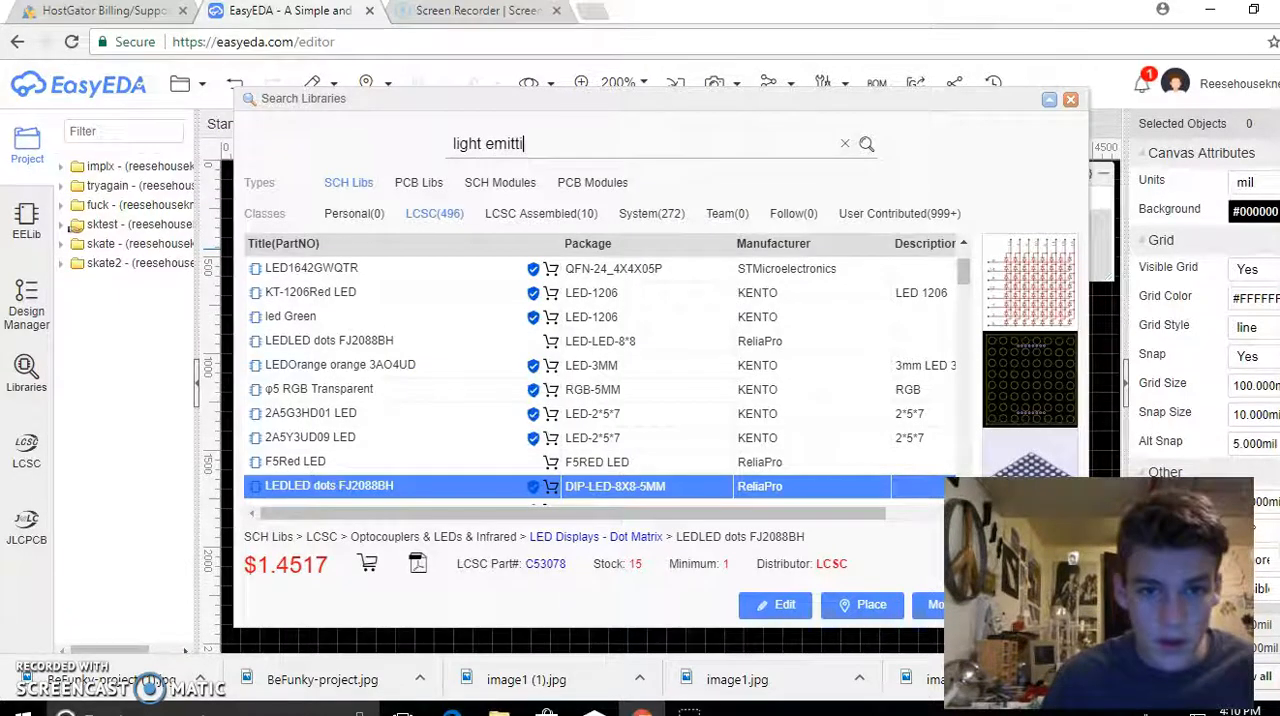
text(light emitting)
key(Return)
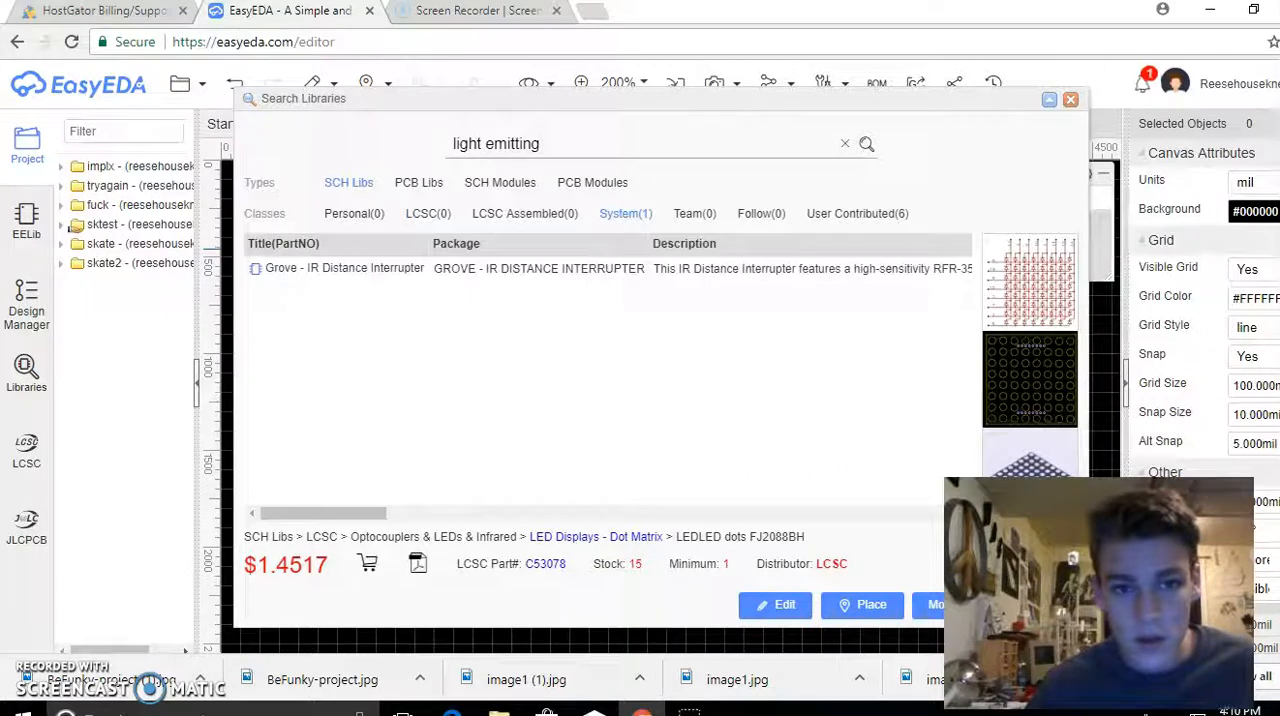
click(434, 278)
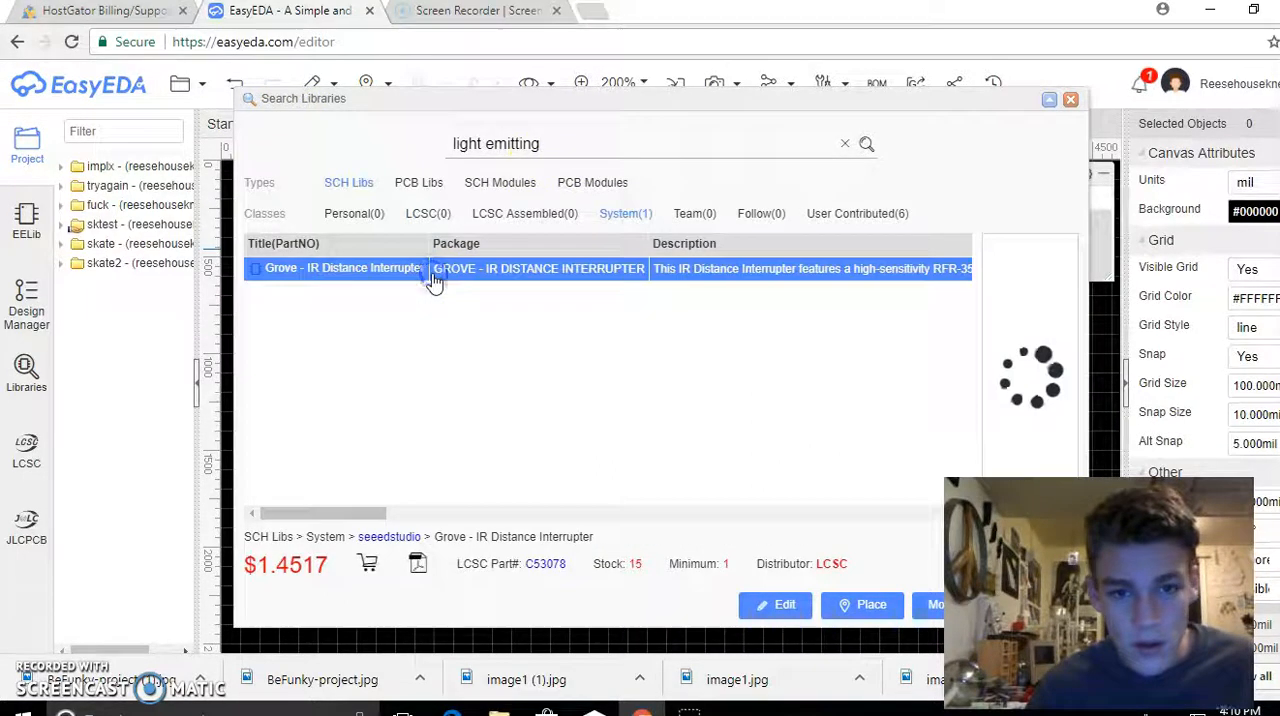
key(ctrl+a)
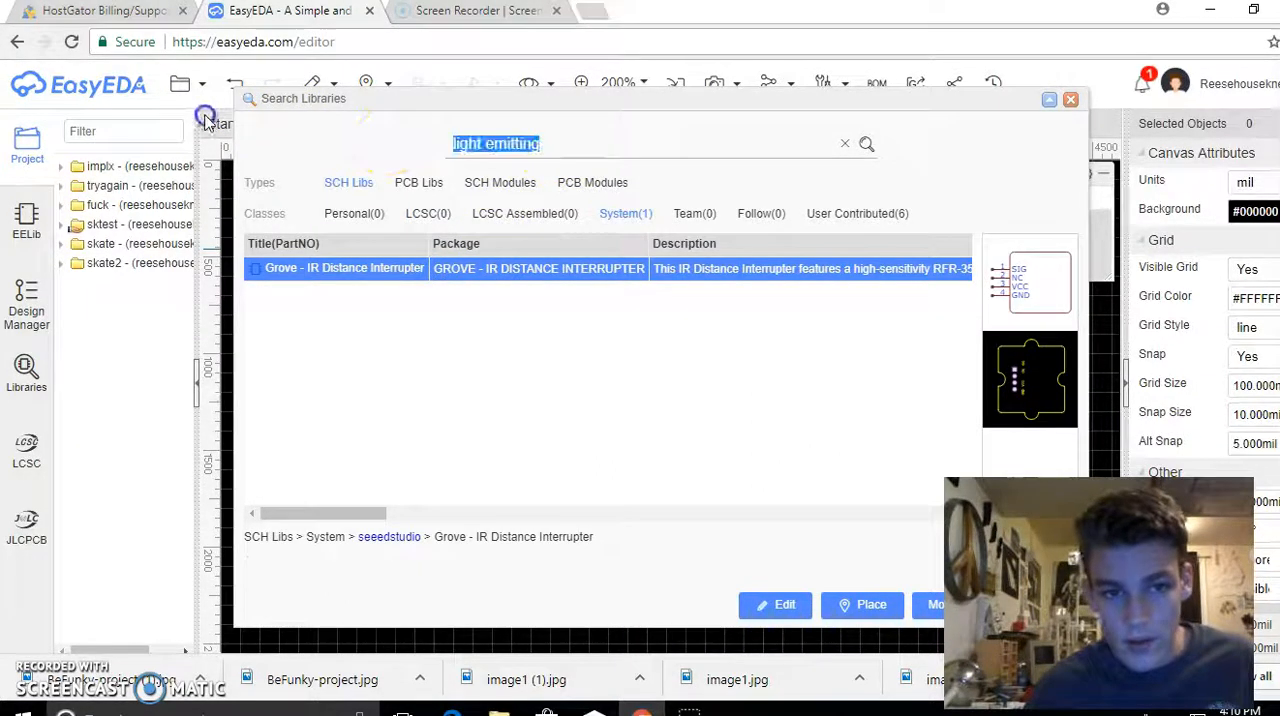
key(BackSpace)
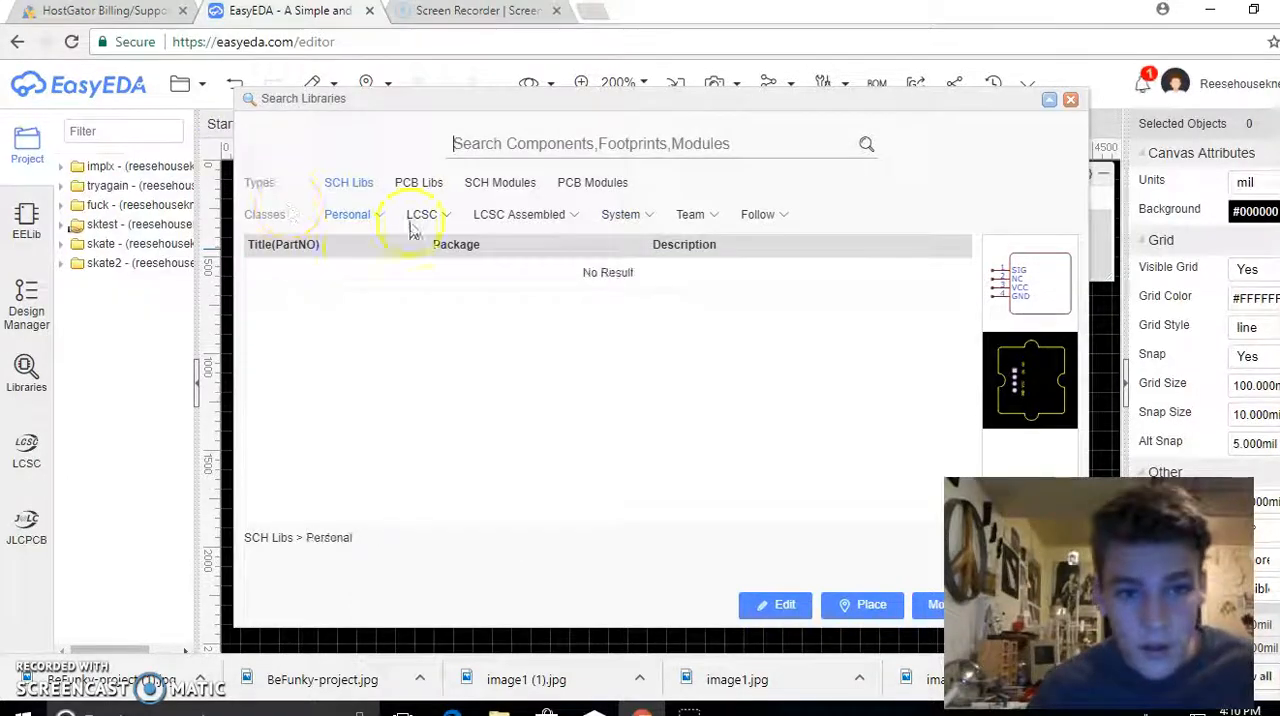
Look through the LCSC and LCSC Assembled categories and list the Light Emitting Diodes (LED) from LCSC Assembled
click(413, 218)
scroll(428, 350, down, 7)
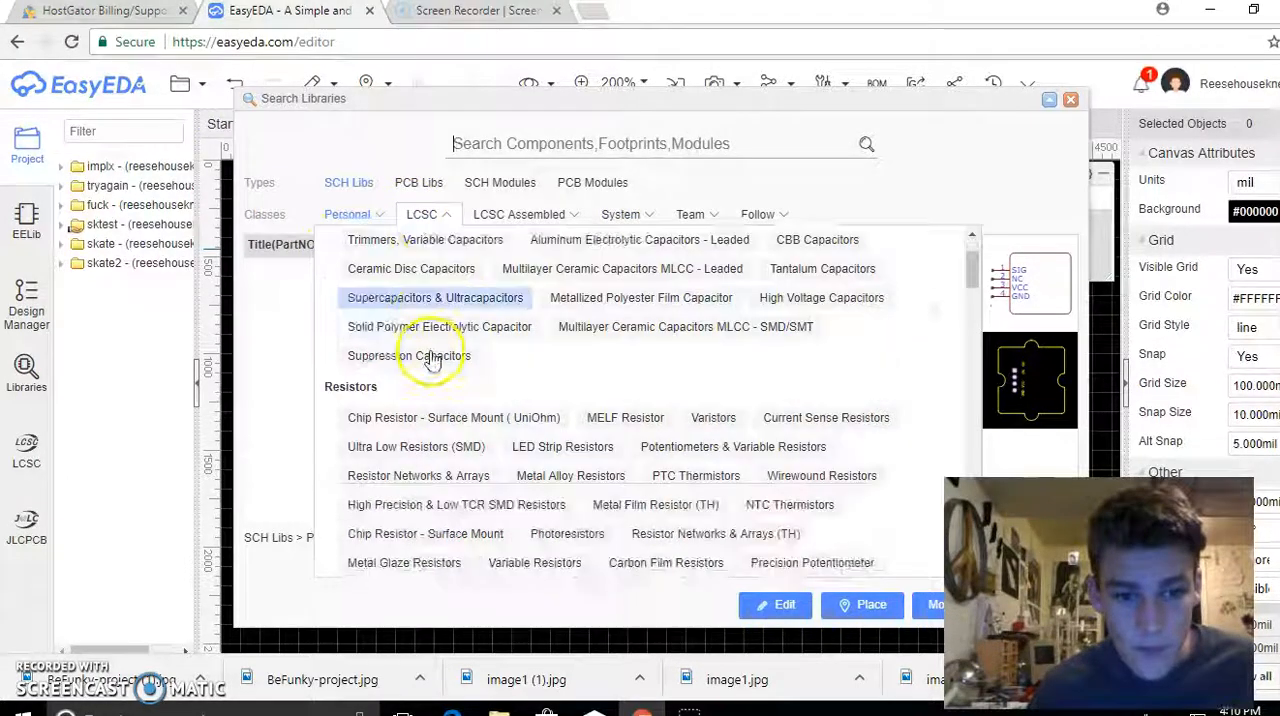
scroll(430, 375, down, 3)
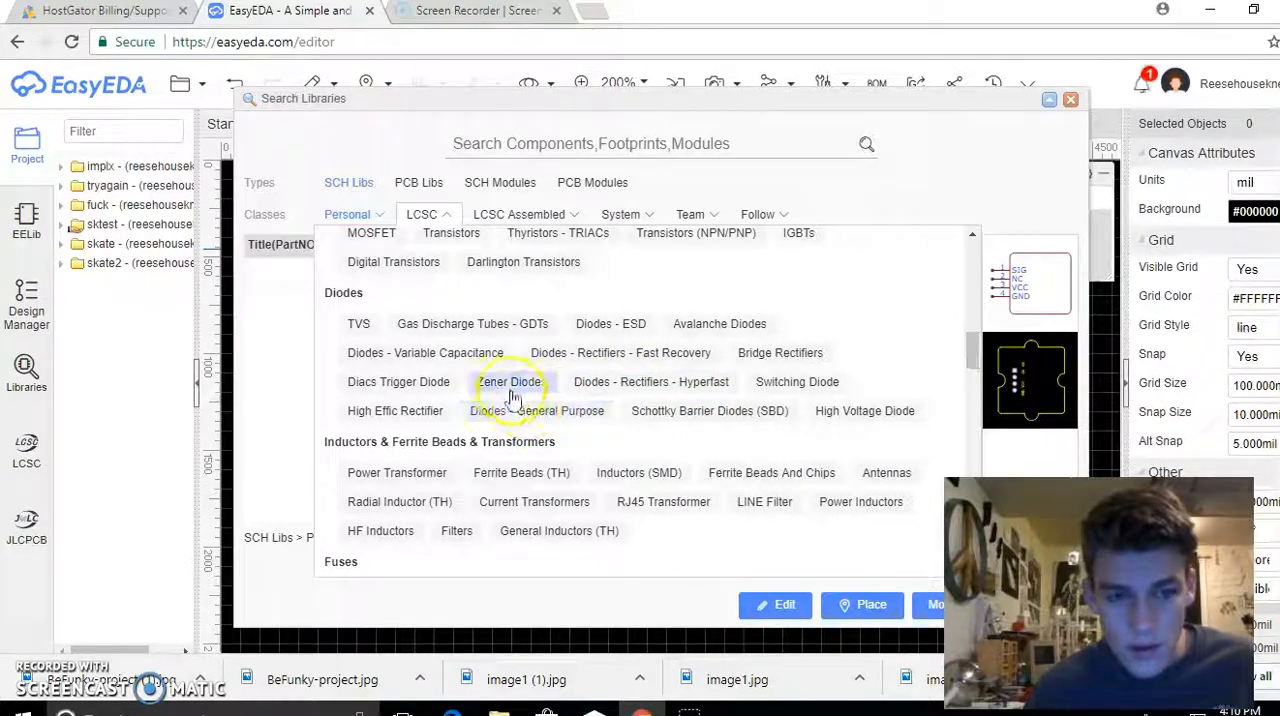
click(505, 216)
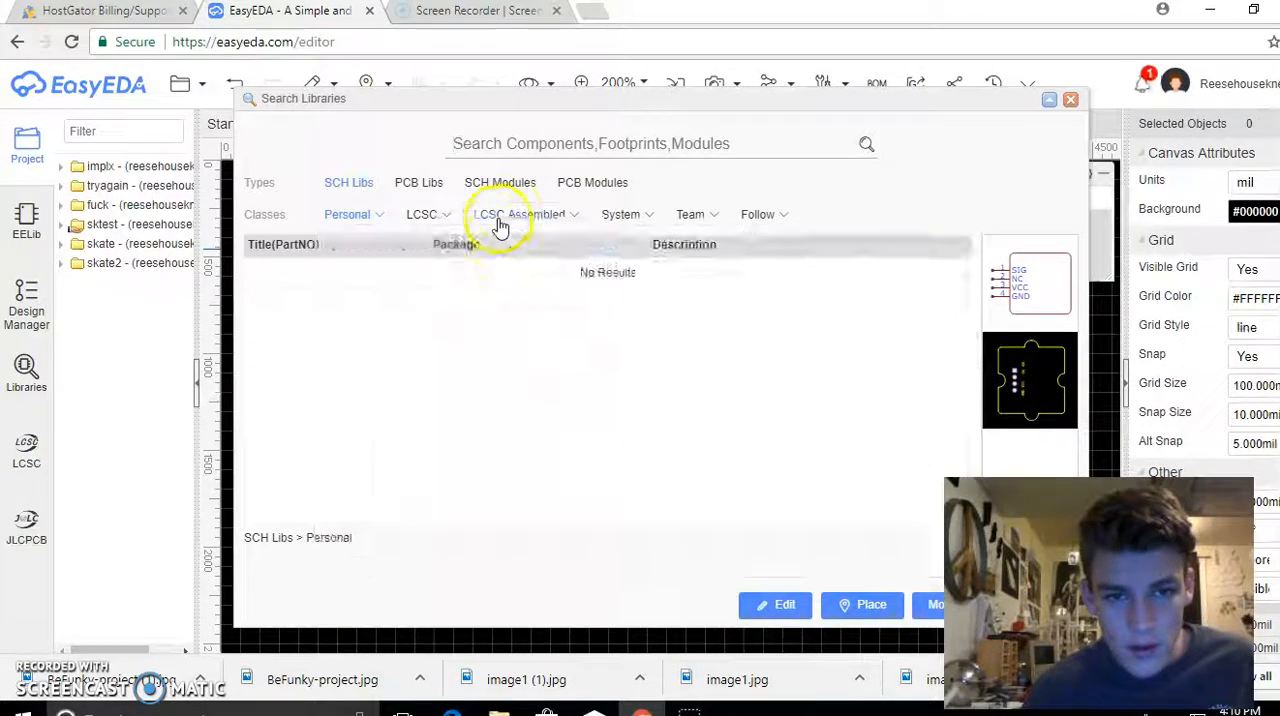
scroll(478, 270, down, 5)
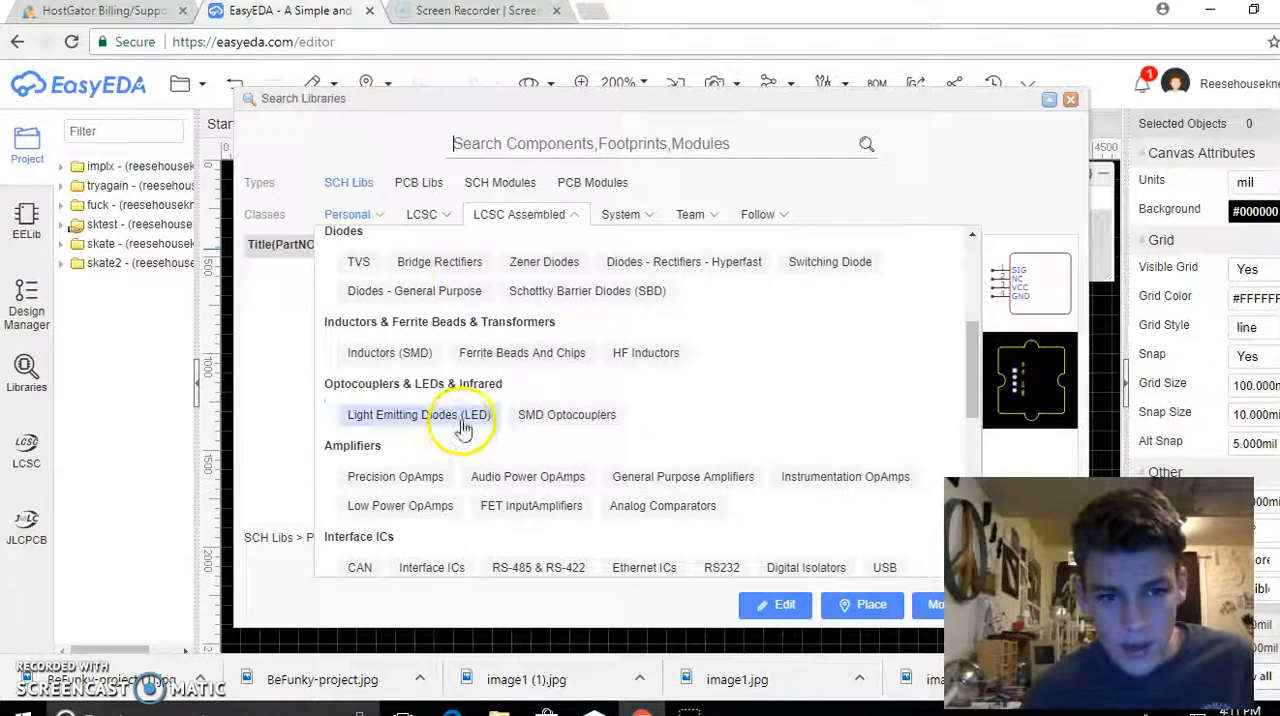
click(466, 418)
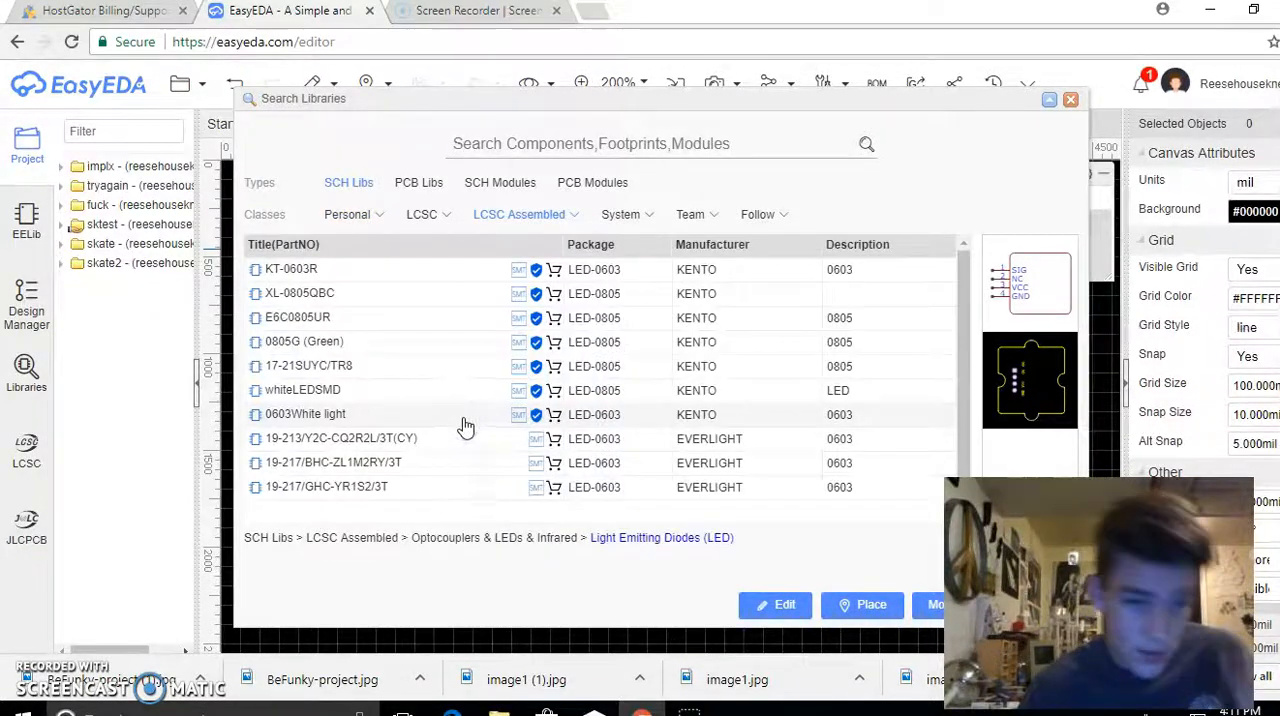
Preview the LCSC Assembled LEDs one after another from KT-0603R to 19-213/Y2C-CQ2R2L/3T(CY), checking their footprints
click(344, 270)
click(344, 276)
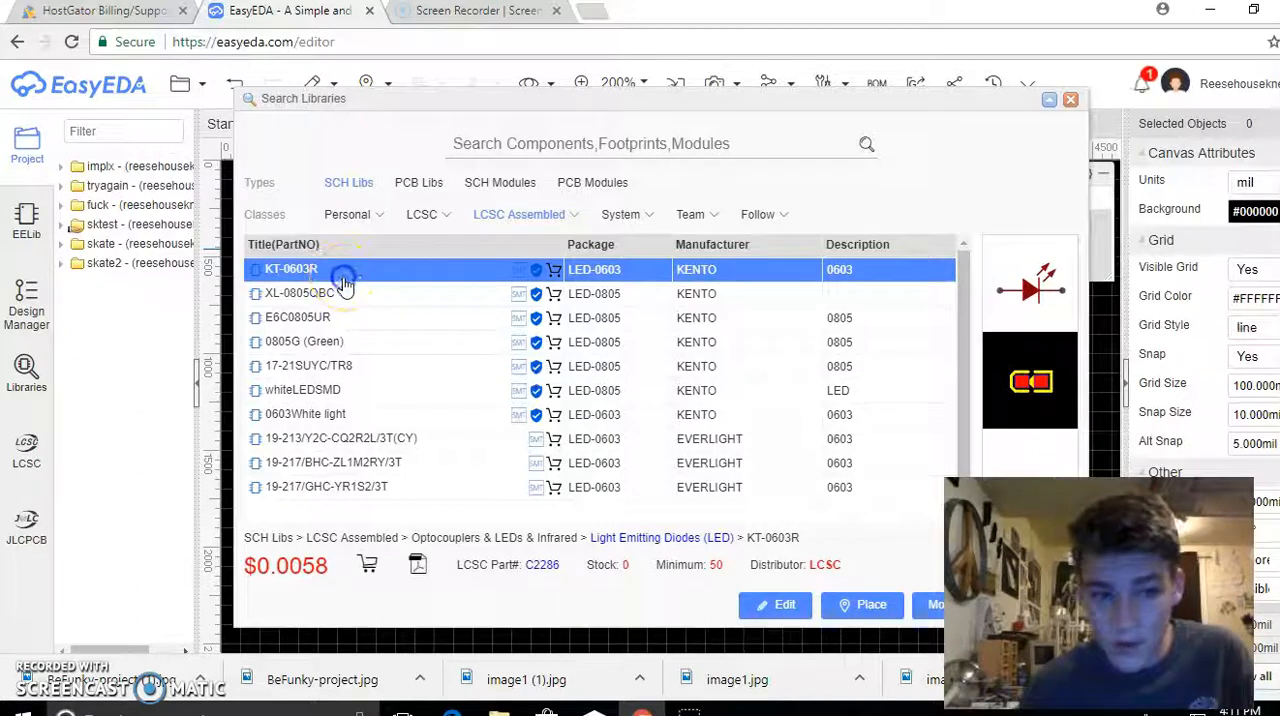
click(340, 293)
click(343, 317)
click(360, 343)
click(364, 364)
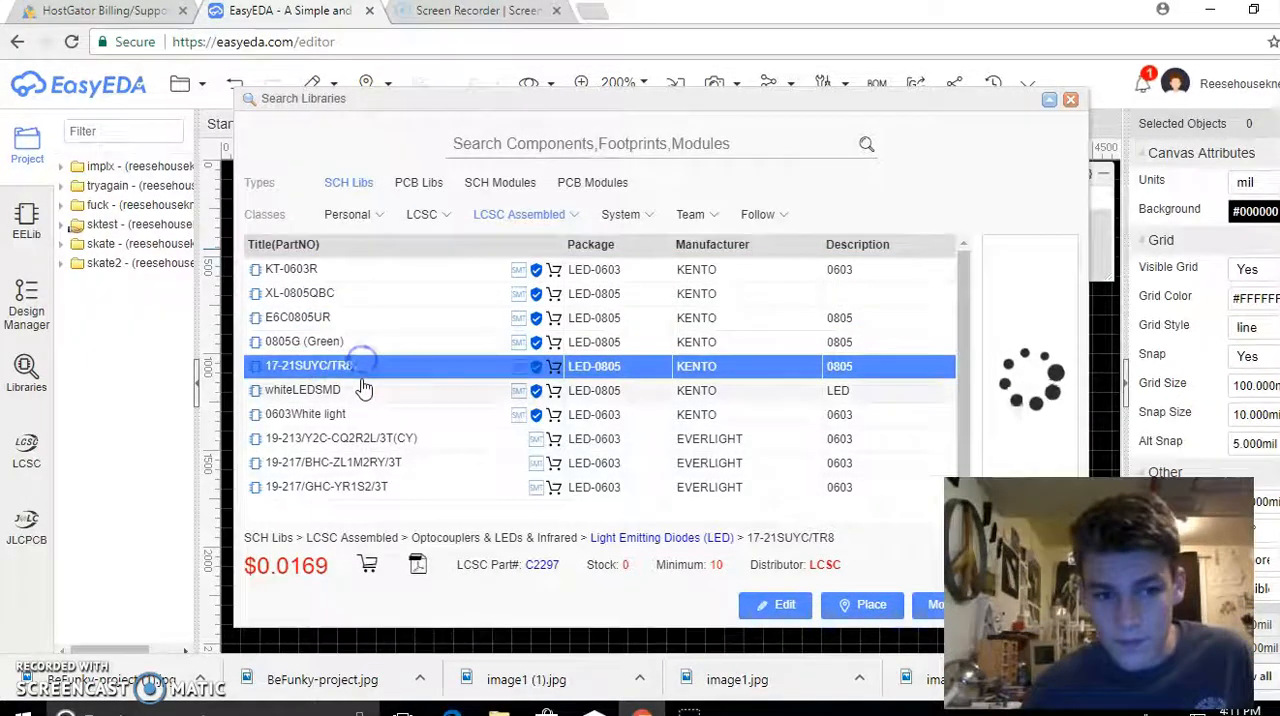
click(363, 390)
click(362, 414)
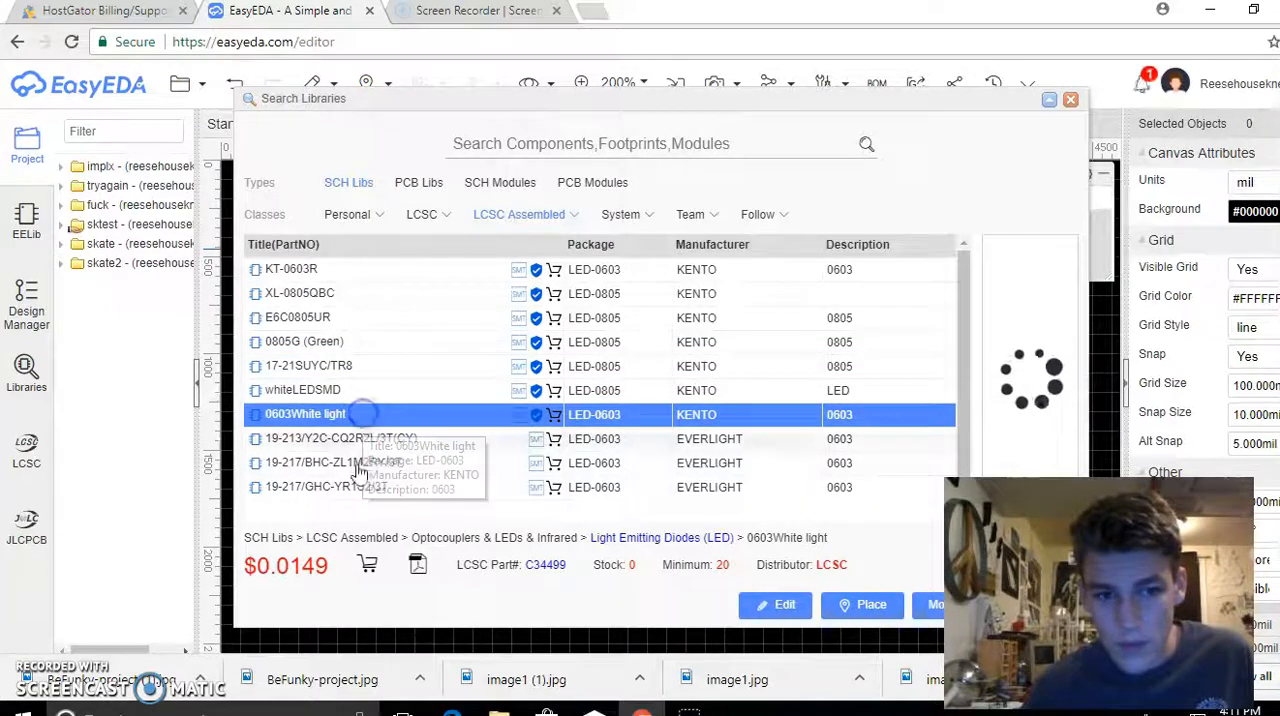
click(382, 415)
click(375, 440)
scroll(373, 442, down, 1)
scroll(380, 420, up, 1)
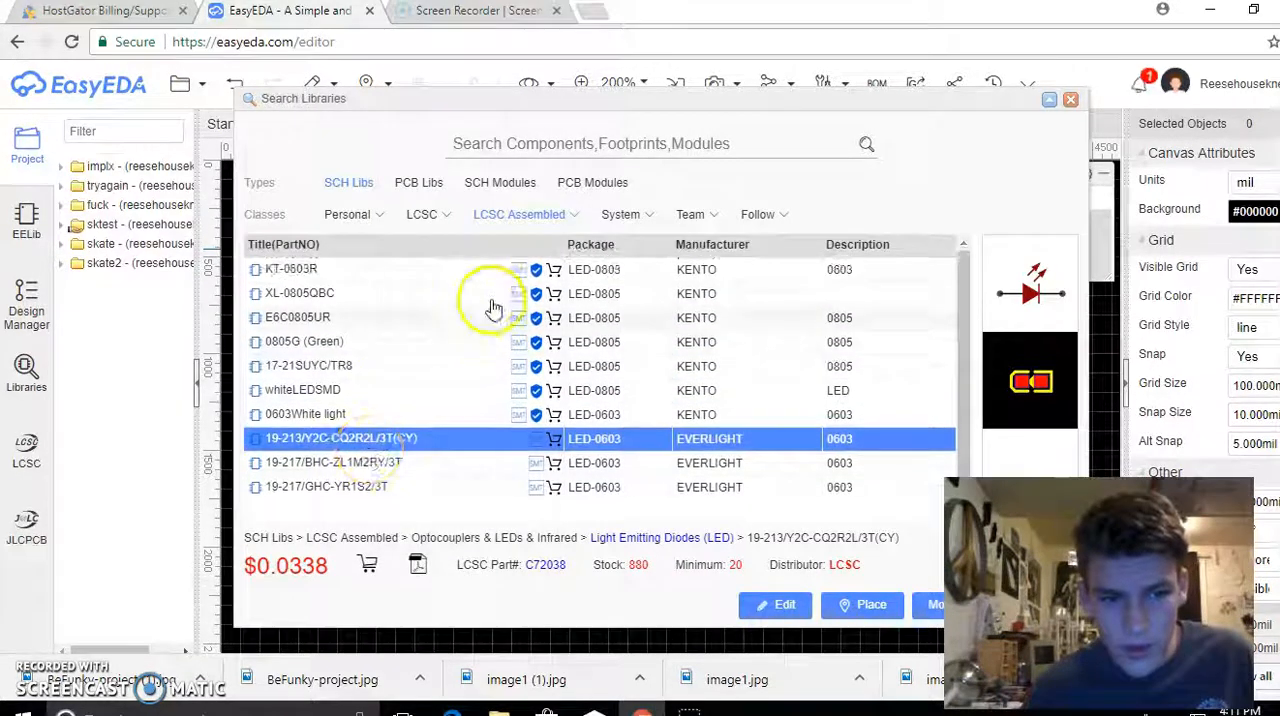
Search the libraries for "led" again and preview LCSC LEDs from HT19-2132SURC to 67-21S/KK3C-H5757N3P32936Z6/2T
click(424, 215)
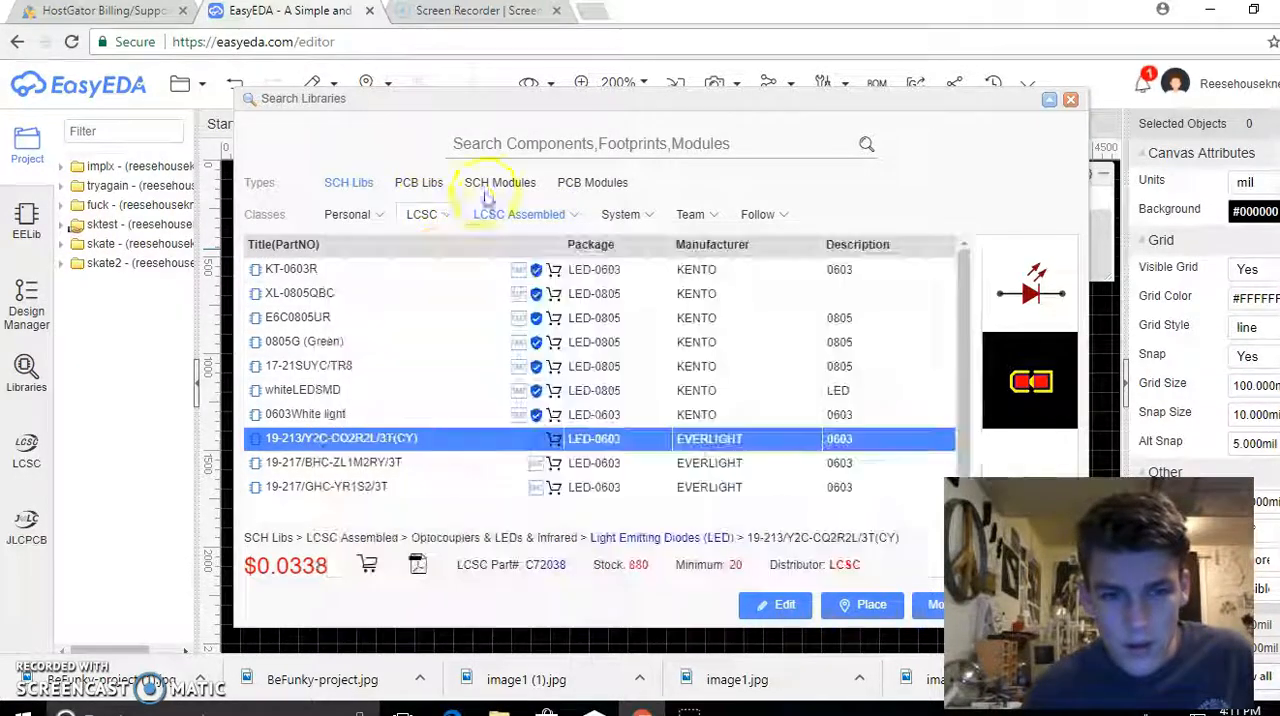
click(540, 145)
text(led)
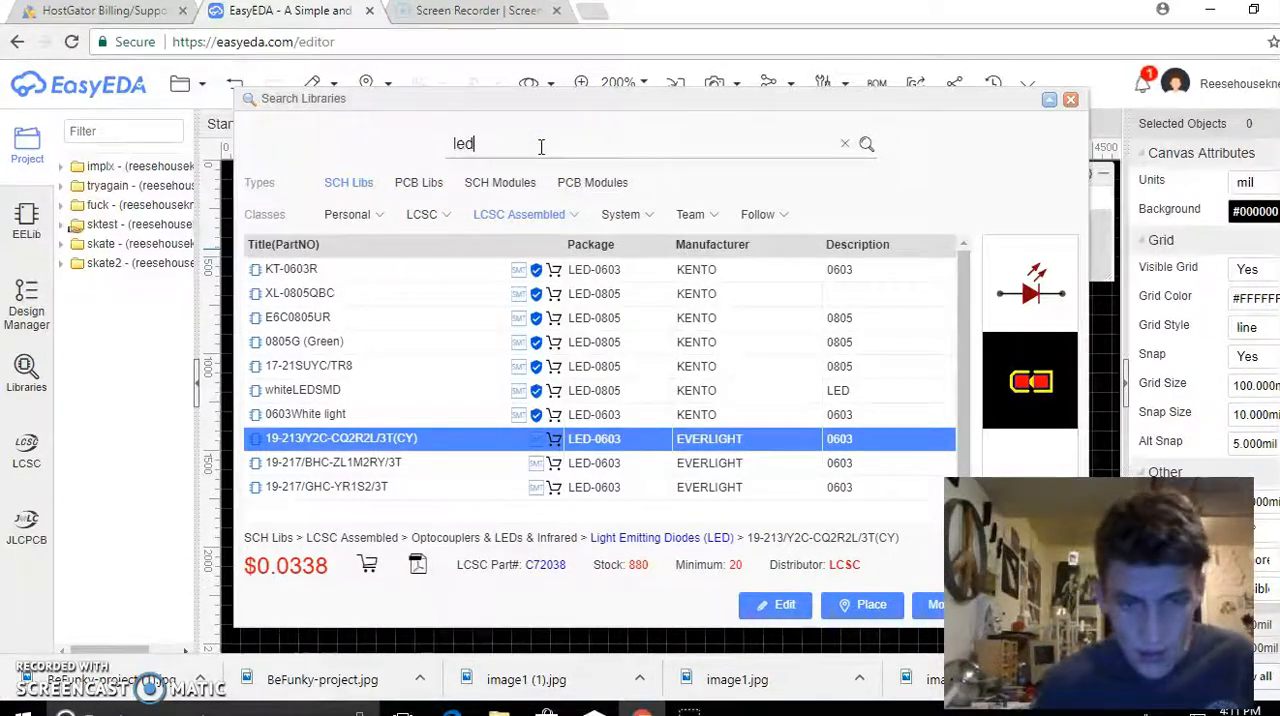
key(Return)
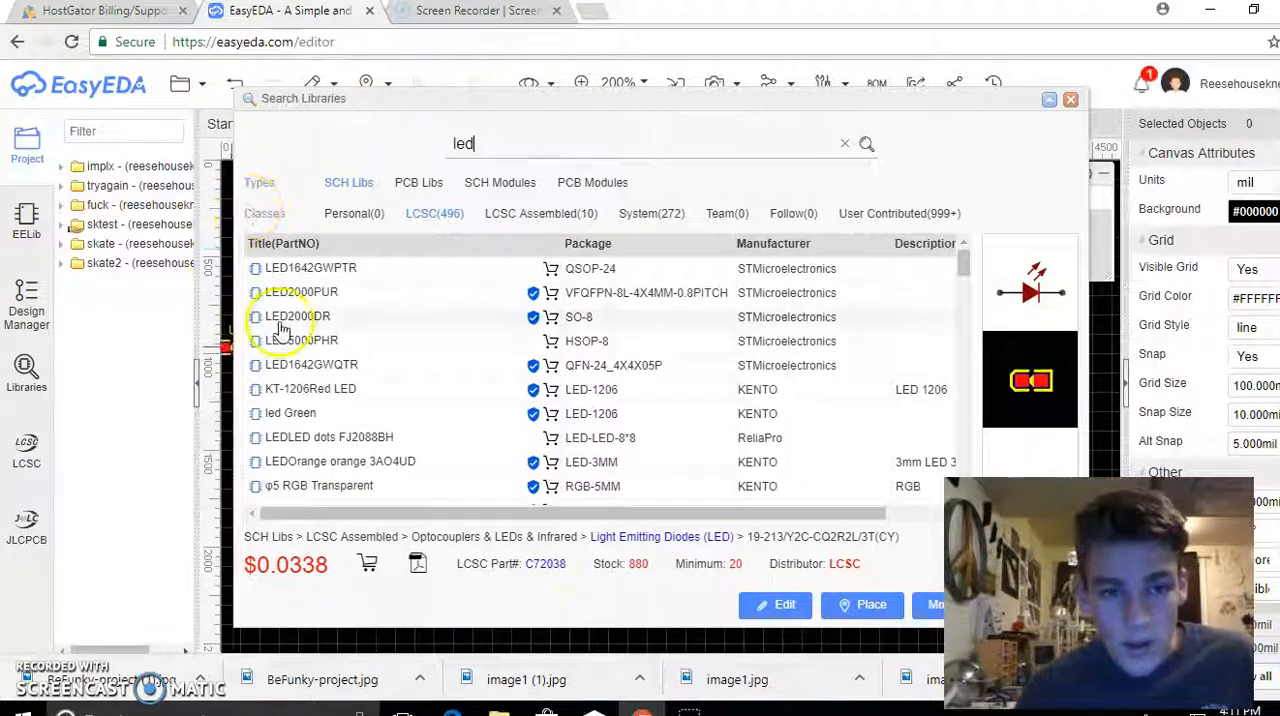
scroll(314, 440, down, 5)
click(325, 414)
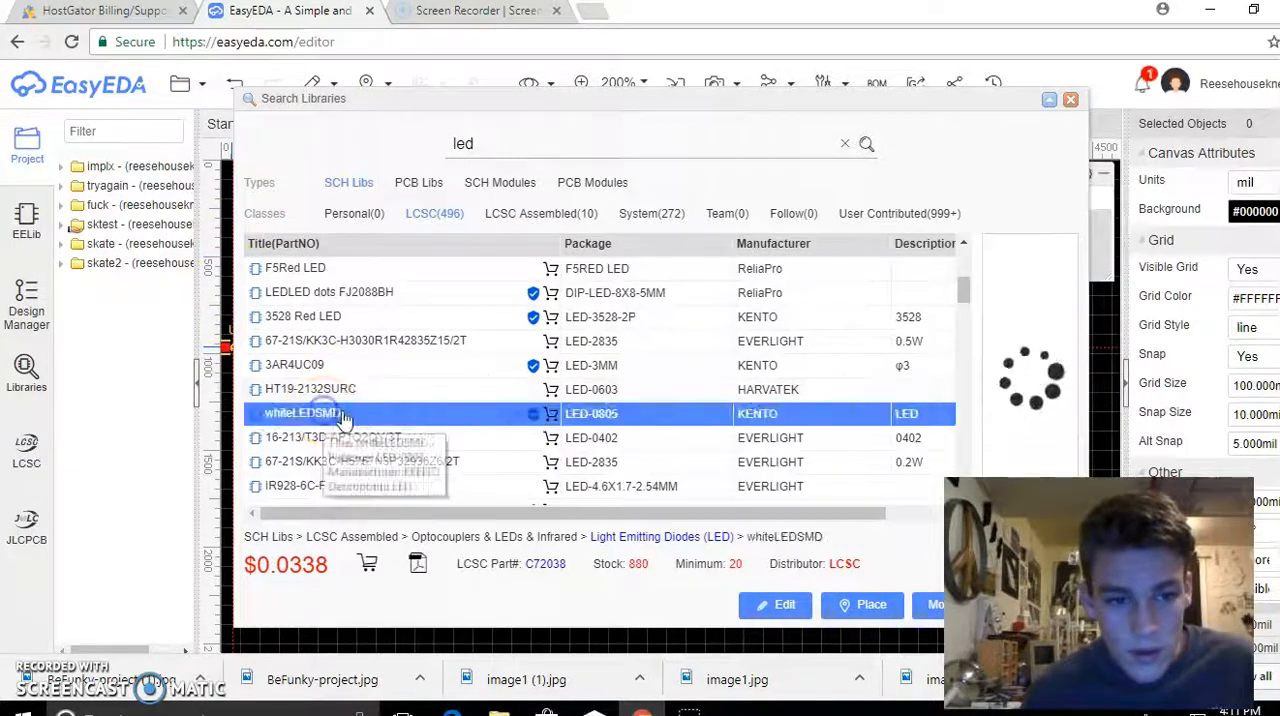
click(320, 389)
click(357, 438)
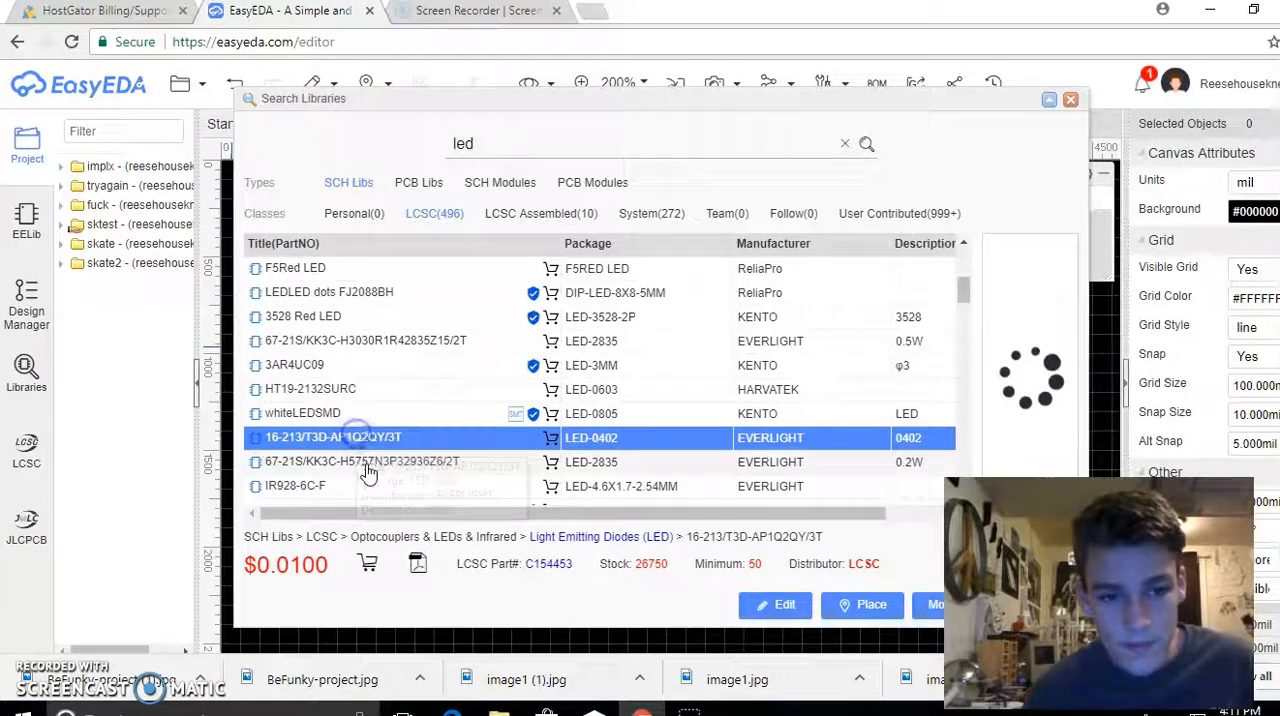
click(364, 462)
scroll(409, 422, down, 3)
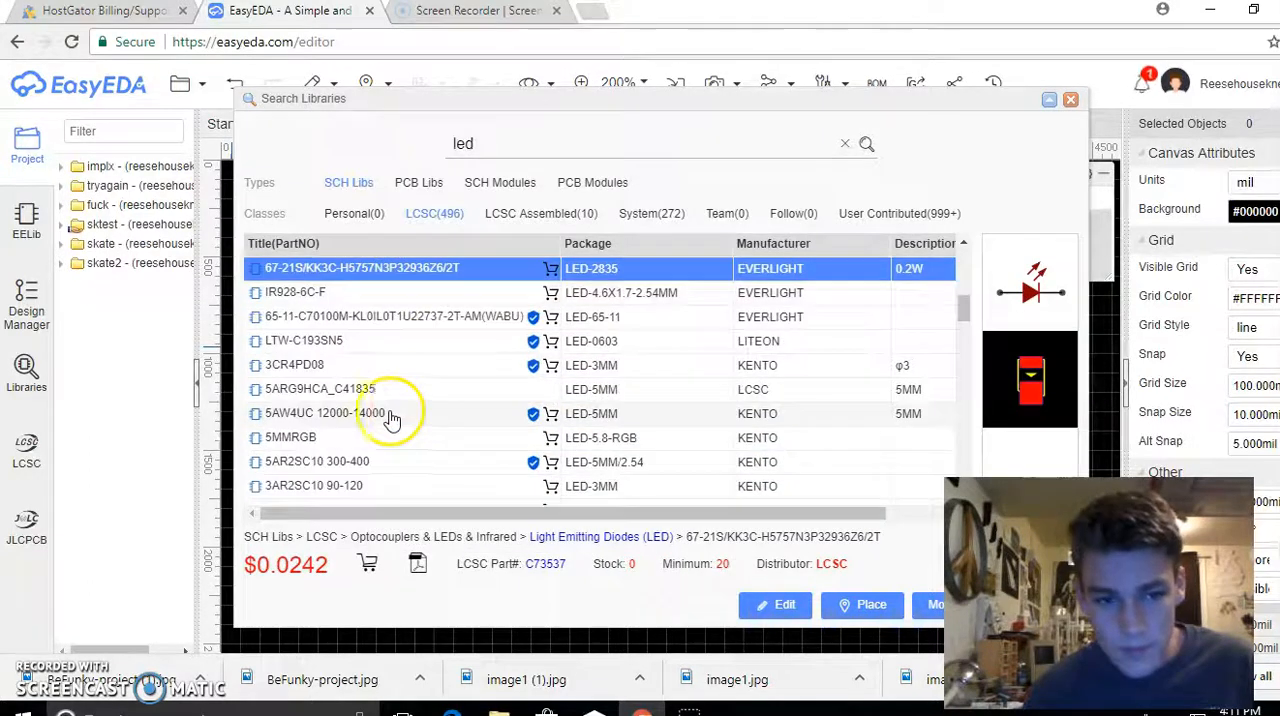
Compare the 5 mm LEDs and place one 5AR2SC10 300-400 (LED-5MM/2.54) on the board just below the resistor
click(385, 413)
click(383, 437)
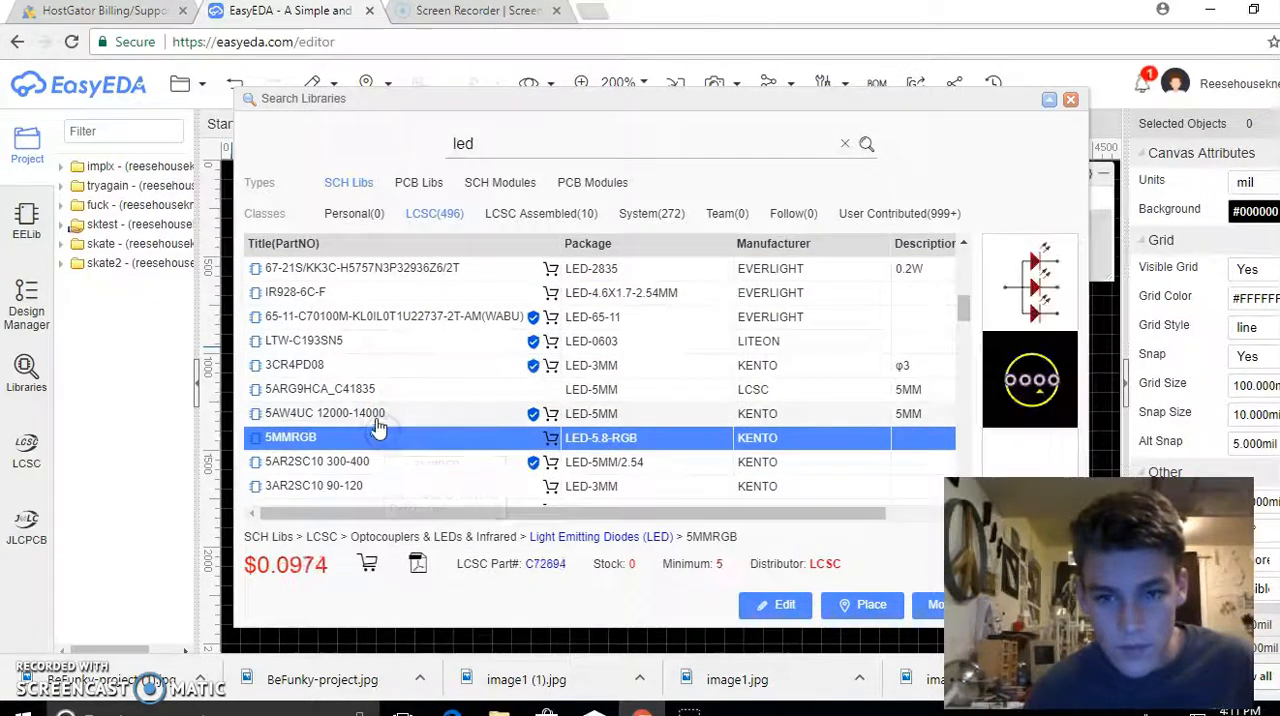
click(378, 413)
click(378, 439)
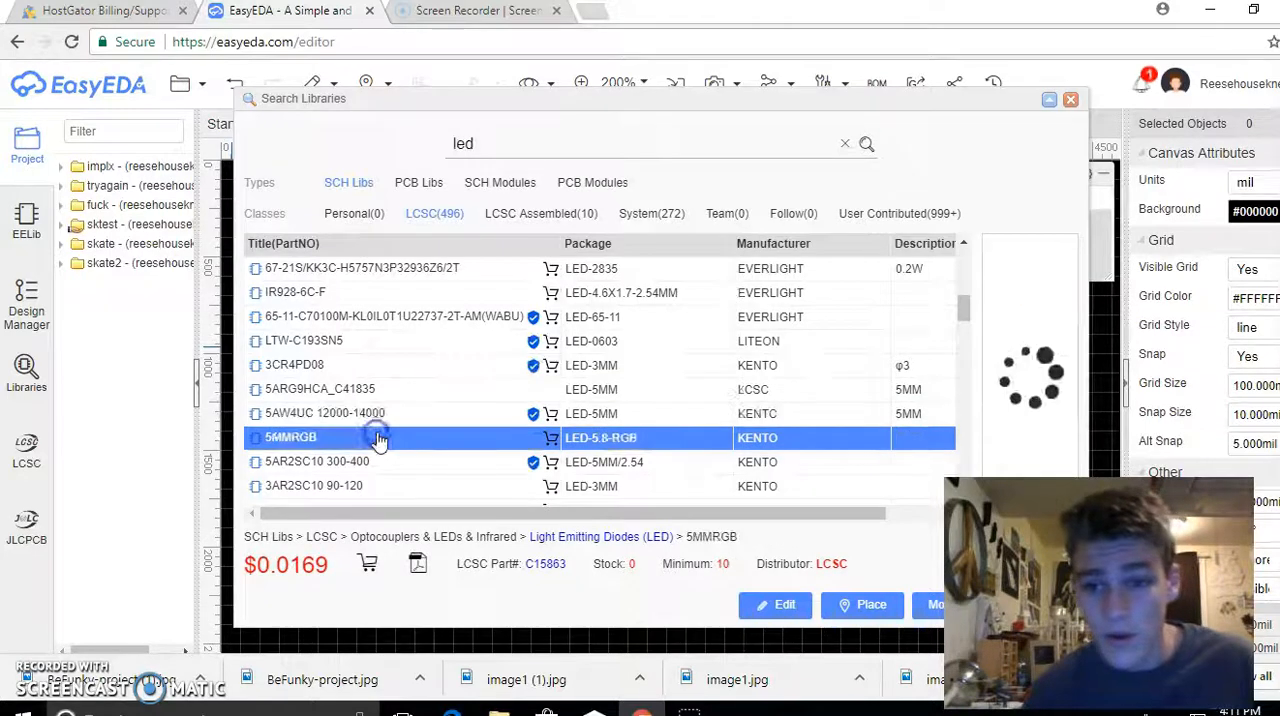
click(381, 463)
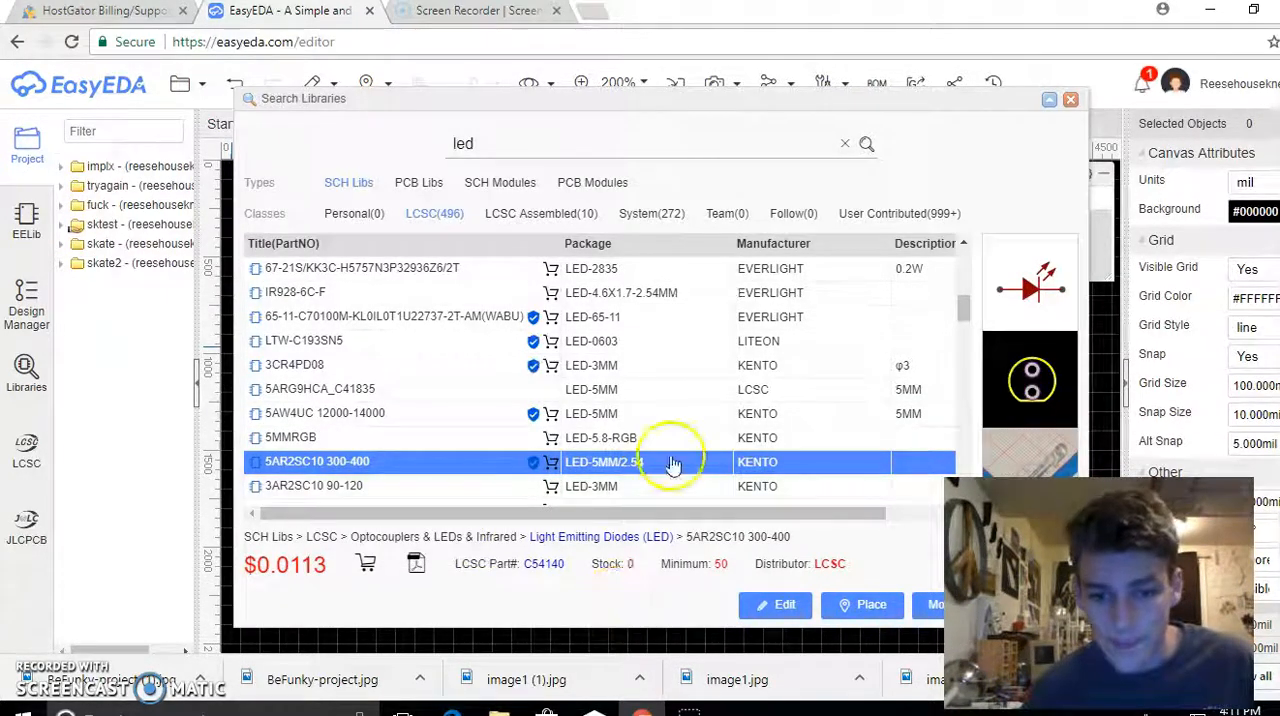
click(862, 604)
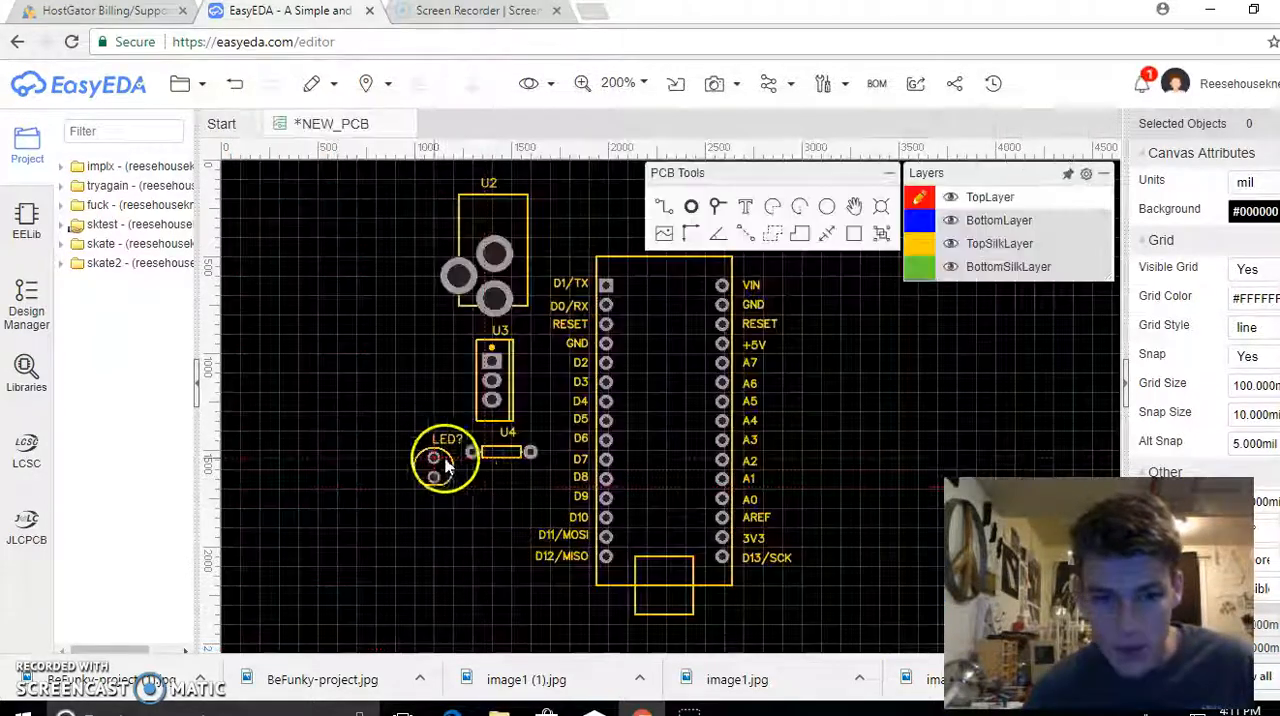
click(509, 496)
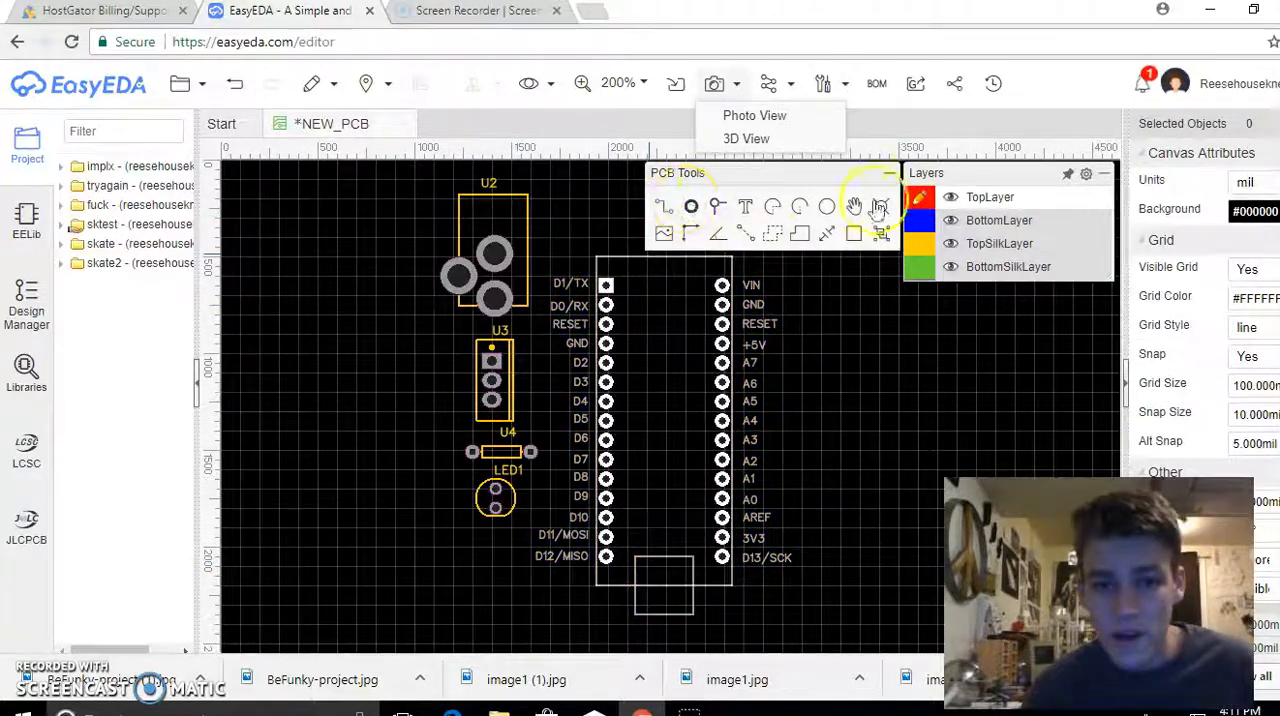
Route a top-layer track from the DC jack's uppermost pad to the GND pin beside RESET and D2 on the Arduino Nano
click(495, 255)
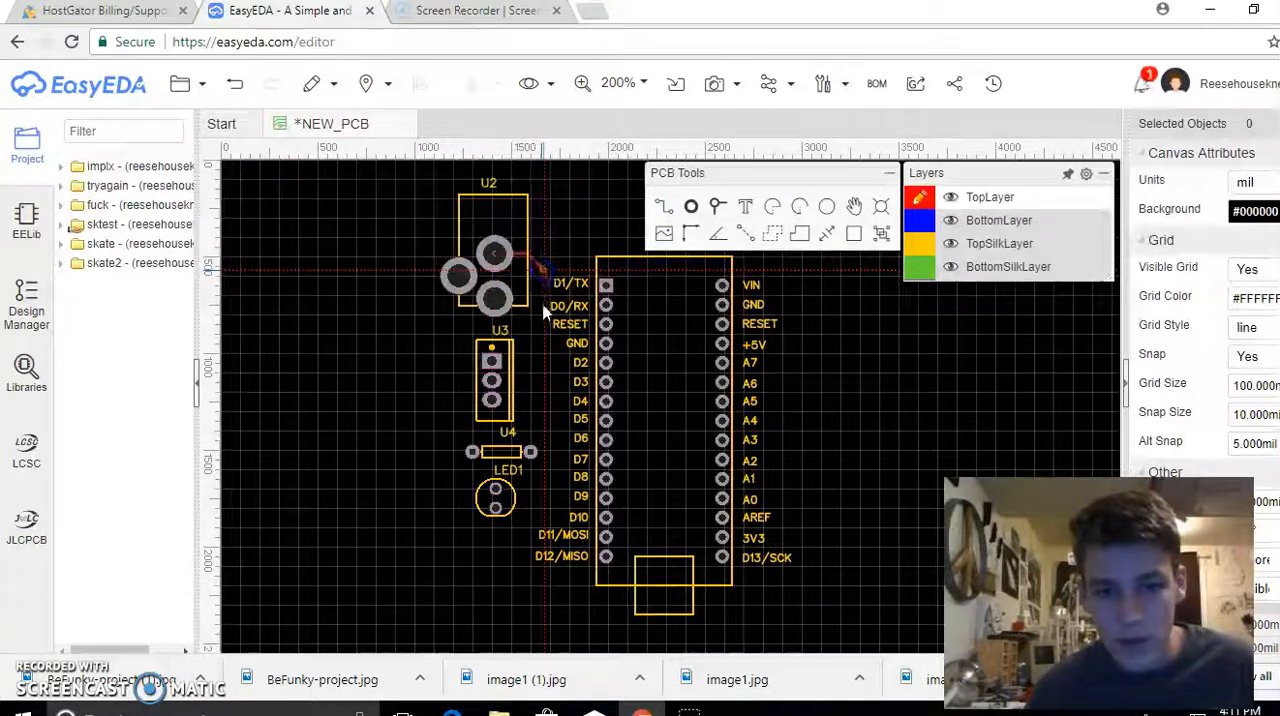
click(552, 340)
click(605, 343)
right_click(605, 343)
Route top-layer tracks from the DC jack's lower pads to the regulator's square pad, and from its lowest pad to the resistor's left pad
click(460, 276)
click(494, 299)
click(492, 363)
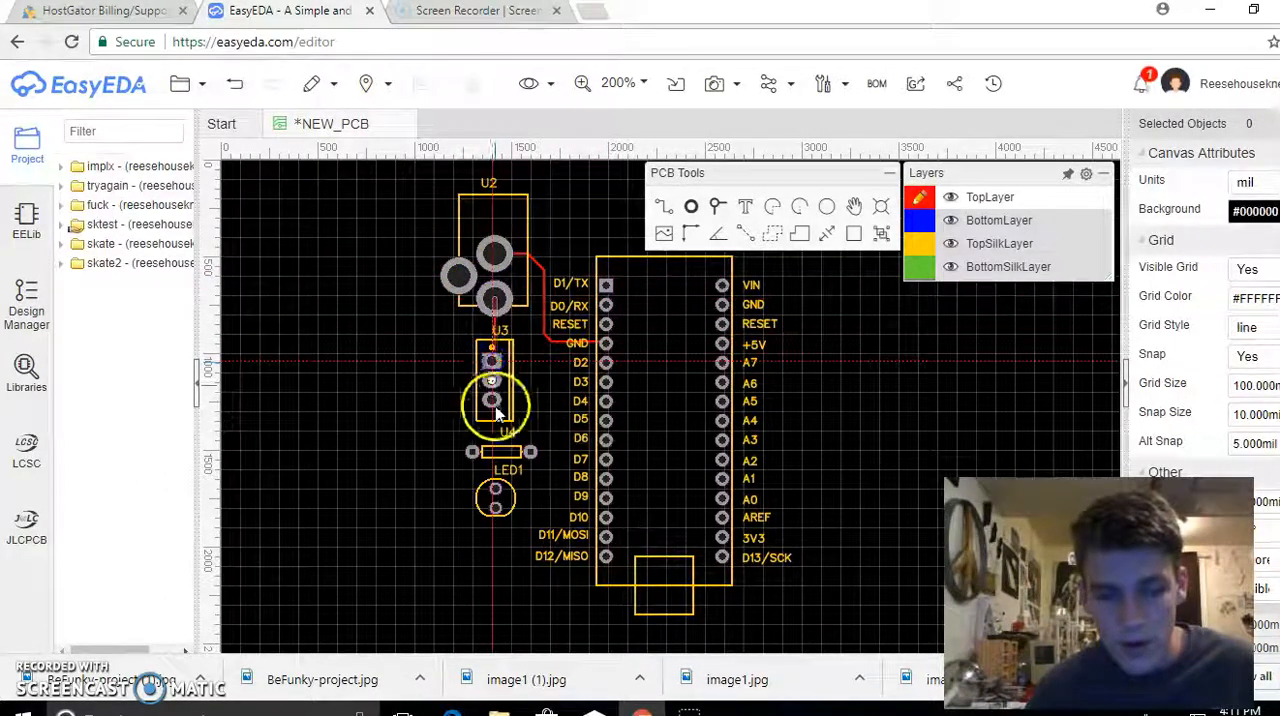
click(472, 452)
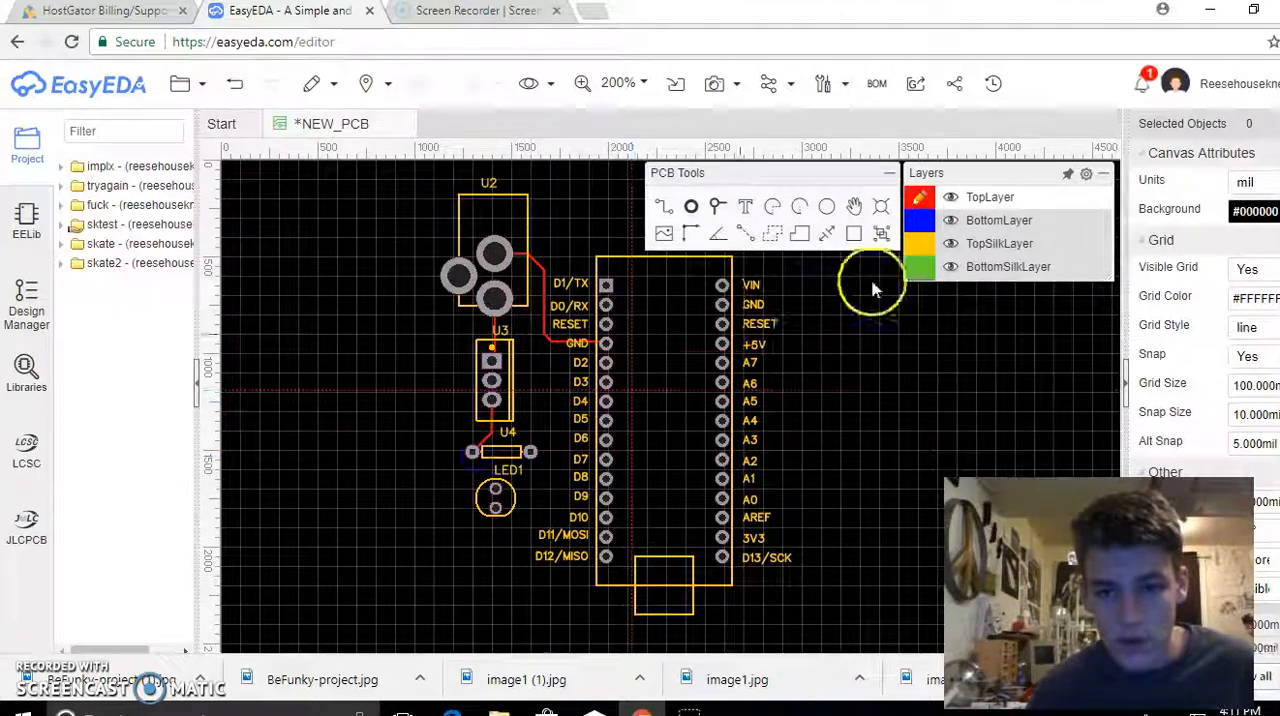
Route bottom-layer tracks from the regulator's lowest pad to the resistor's left pad, and from the resistor's right pad to the LED's upper pad
click(919, 220)
click(491, 400)
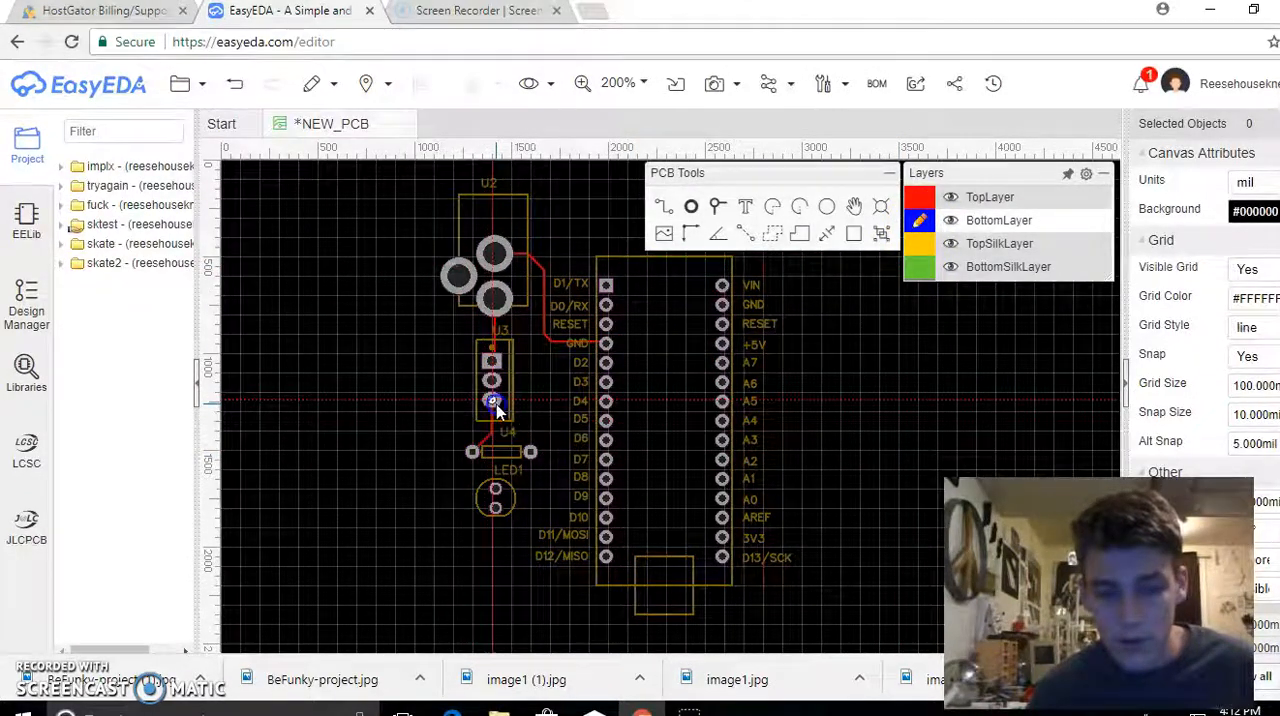
click(471, 452)
click(529, 452)
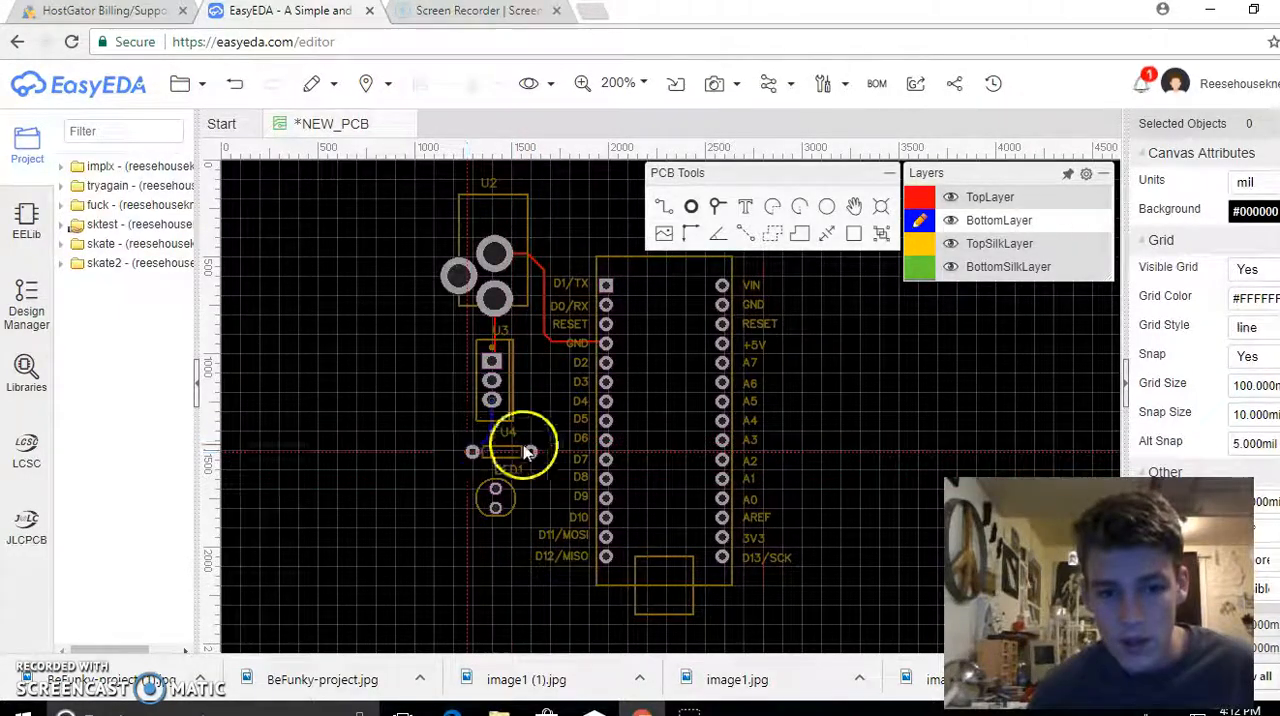
click(494, 490)
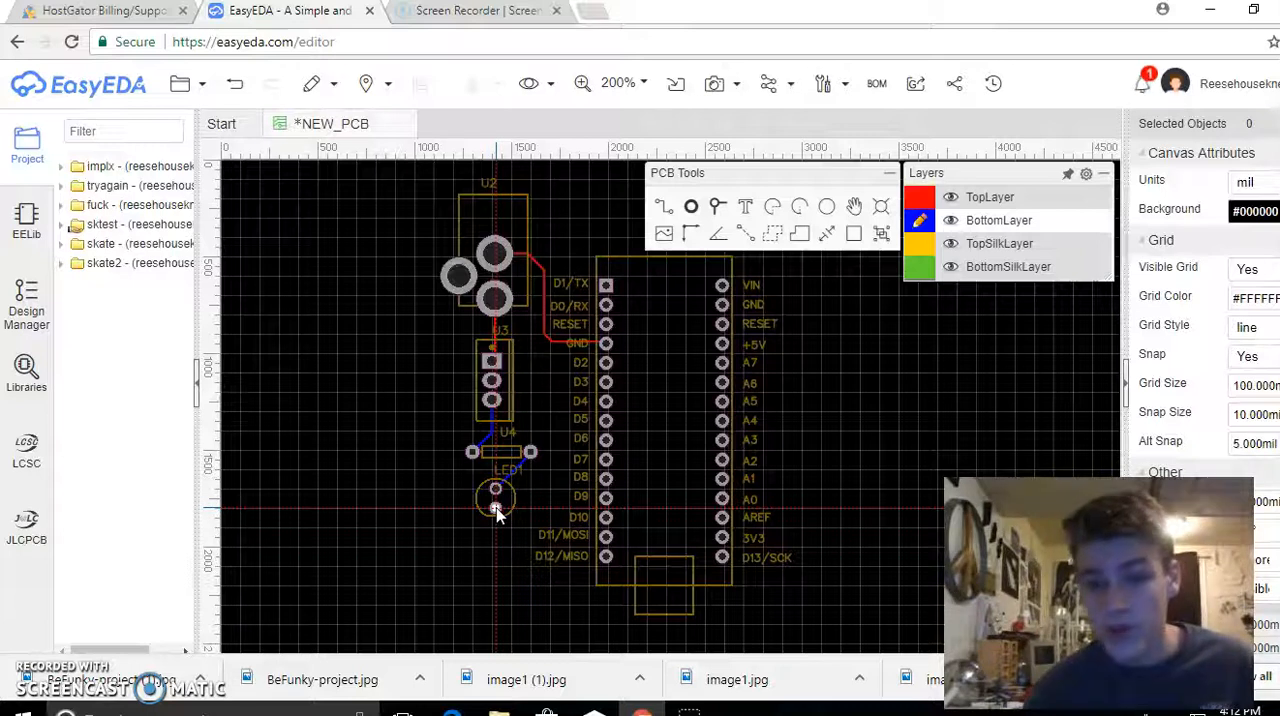
Route a bottom-layer track from the LED's lower pad to the 3V3 pin on the Arduino Nano
click(496, 508)
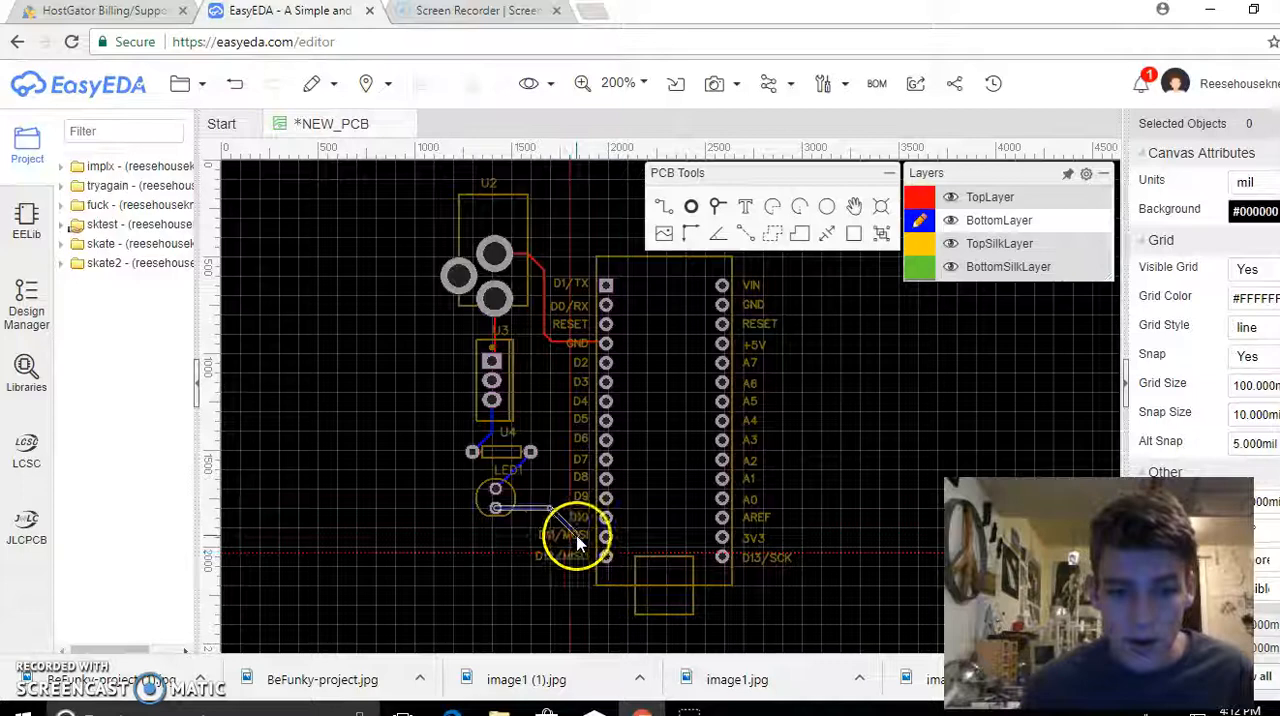
click(578, 456)
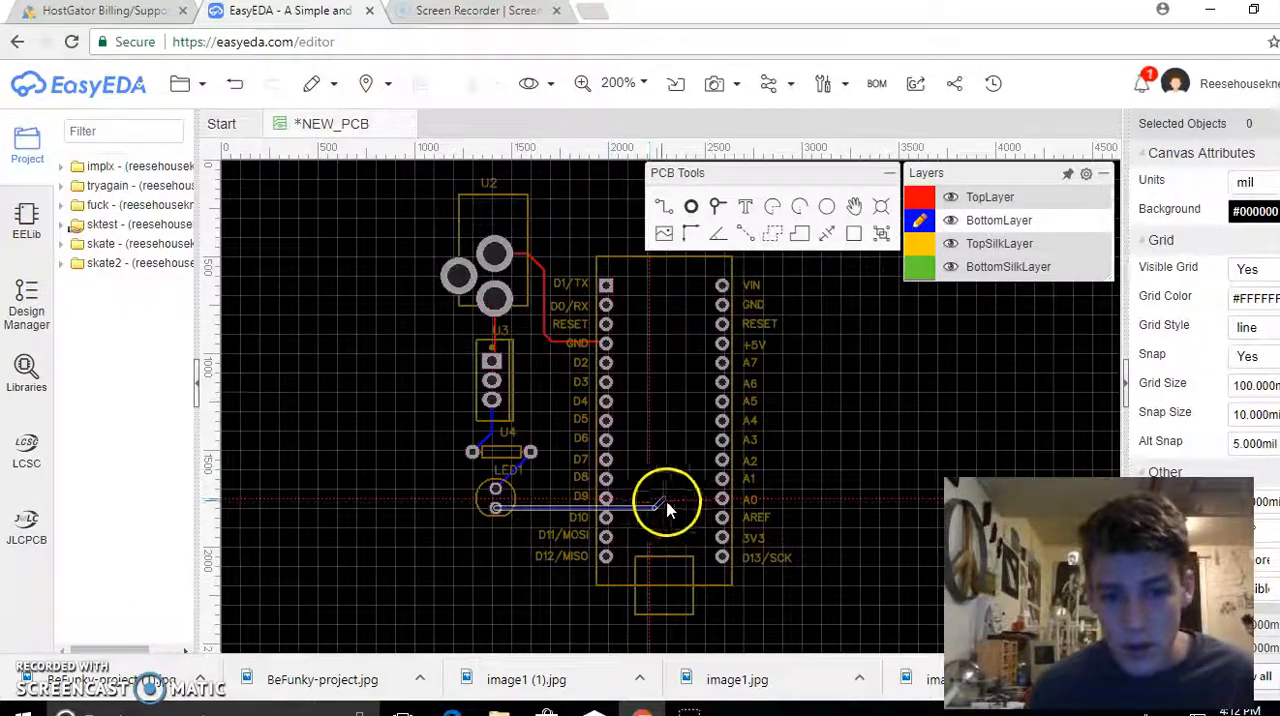
click(723, 540)
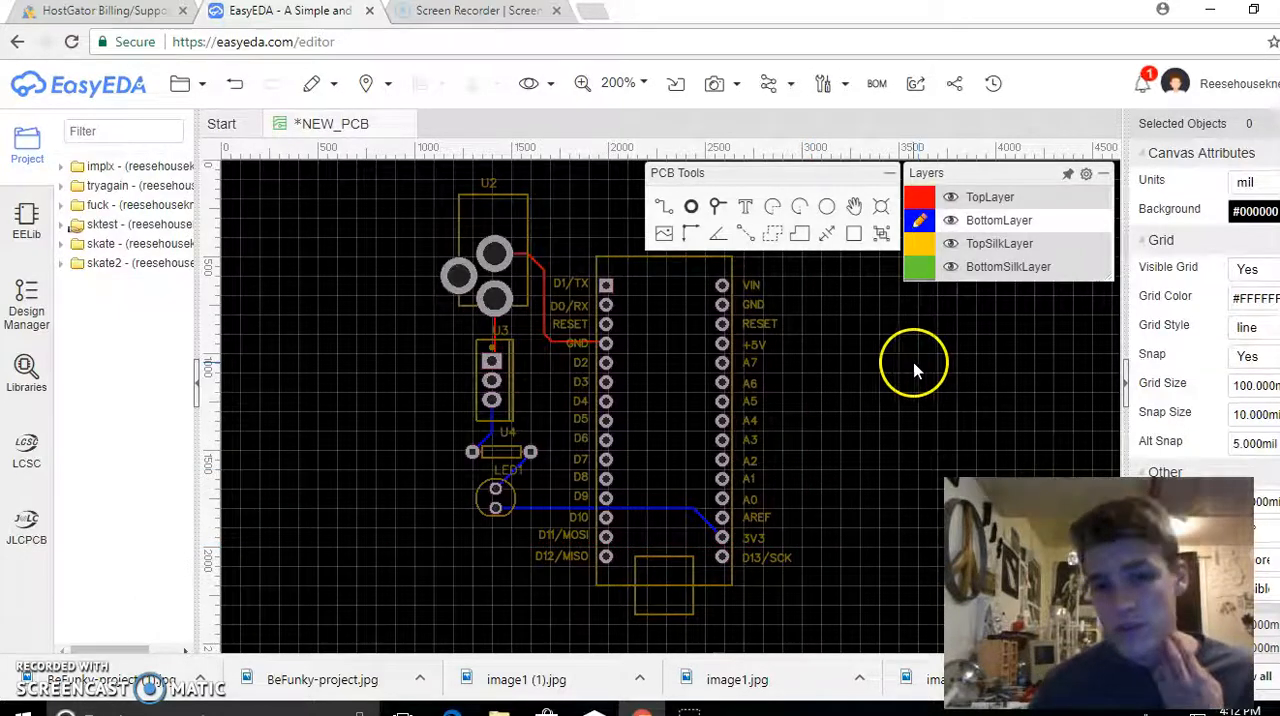
Inspect the regulator's footprint attributes, including its rotation
click(513, 362)
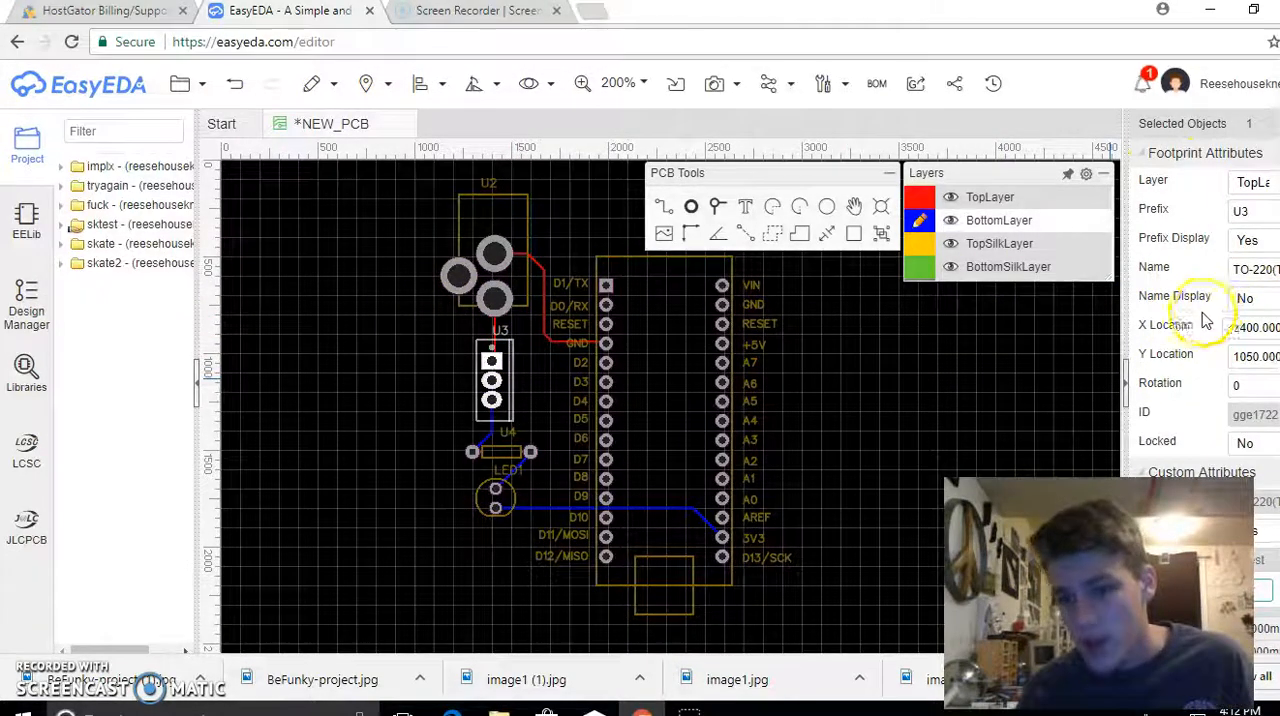
scroll(1206, 320, down, 1)
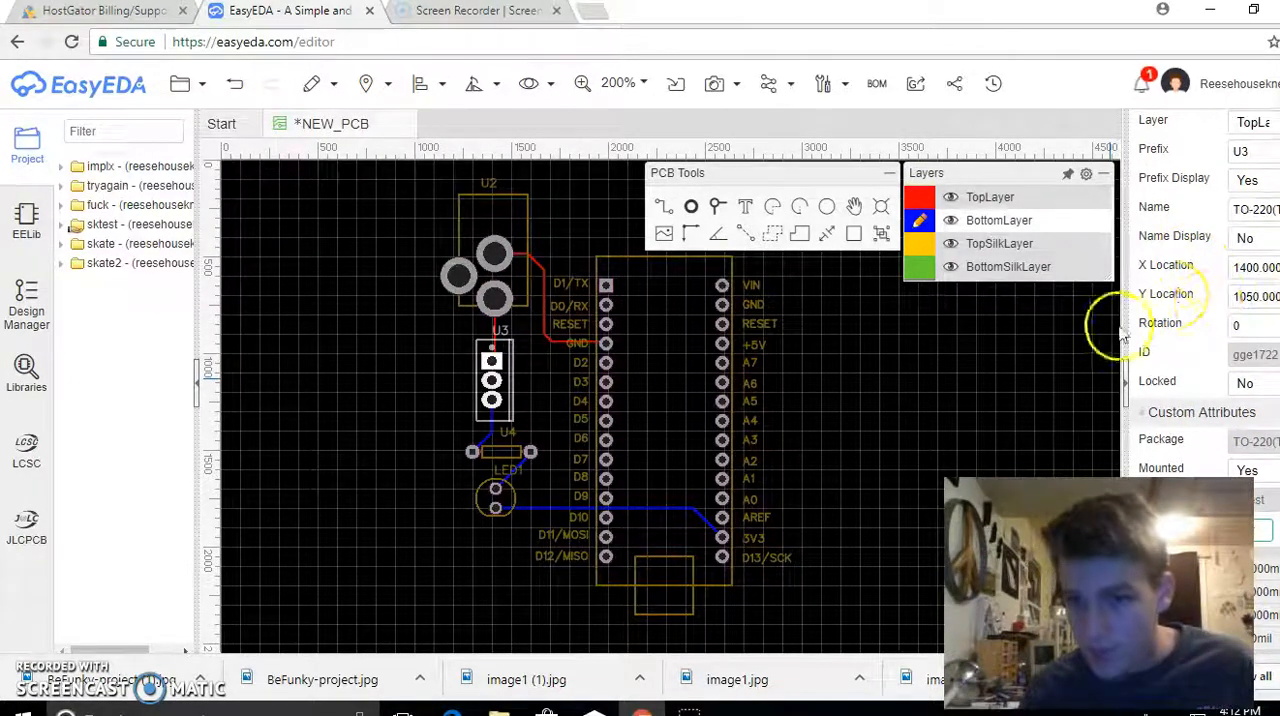
drag(1260, 333, 1175, 327)
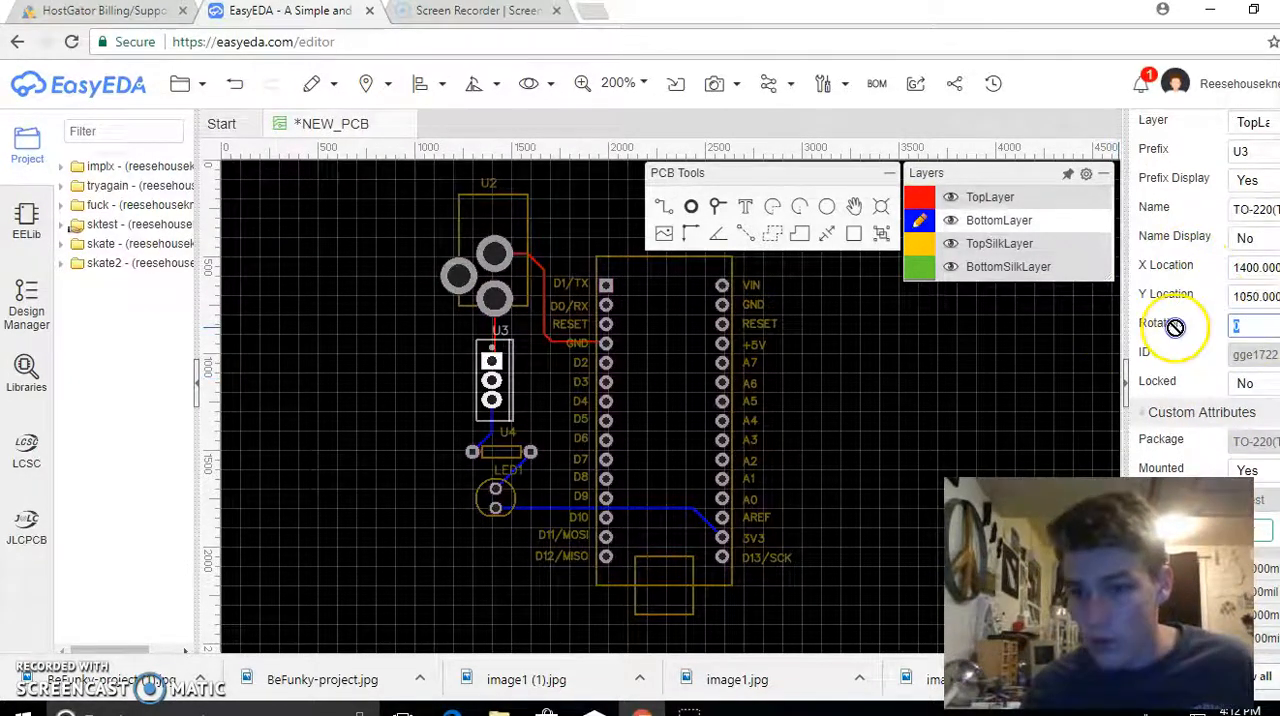
click(946, 392)
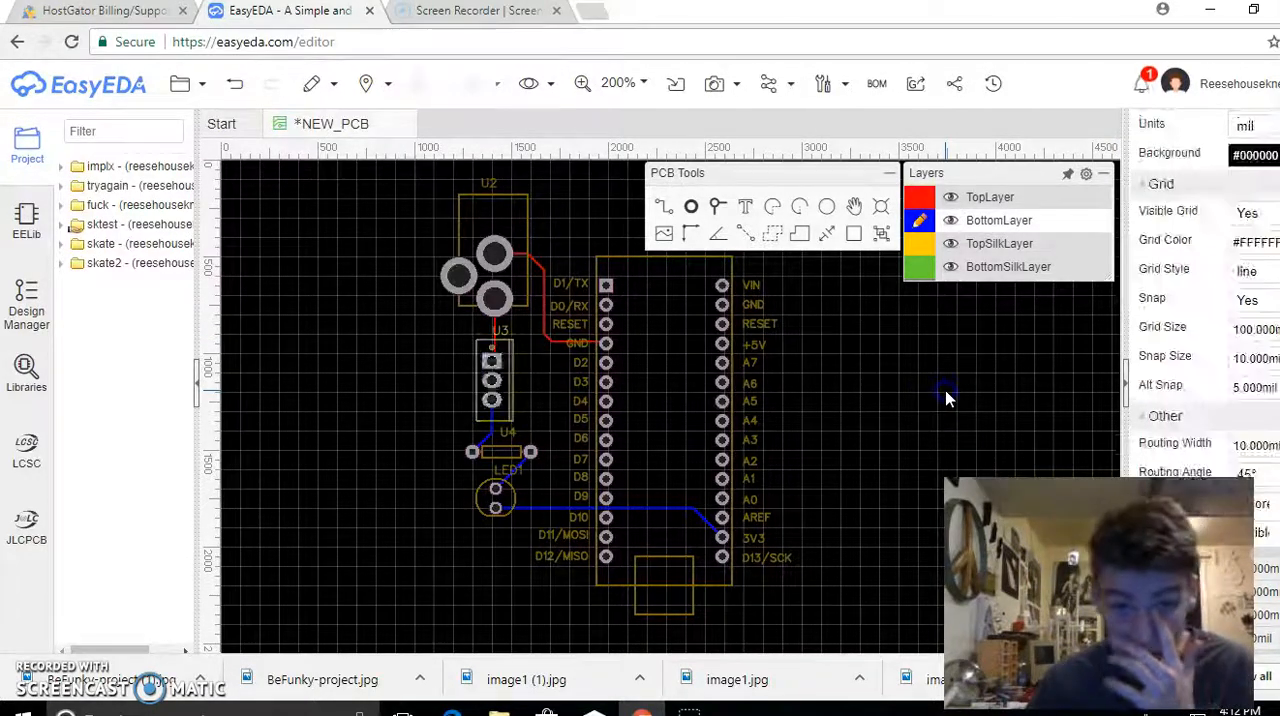
Save the NEW_PCB design
scroll(920, 414, up, 1)
scroll(483, 258, down, 1)
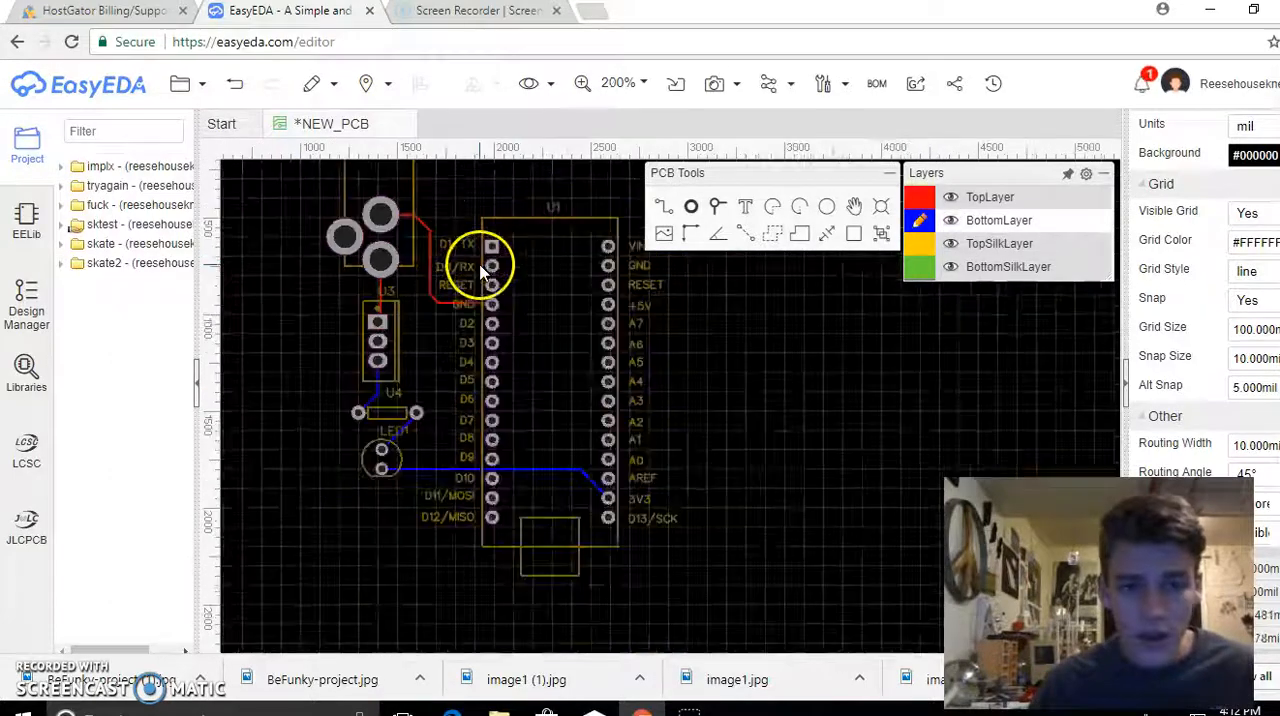
scroll(581, 349, down, 1)
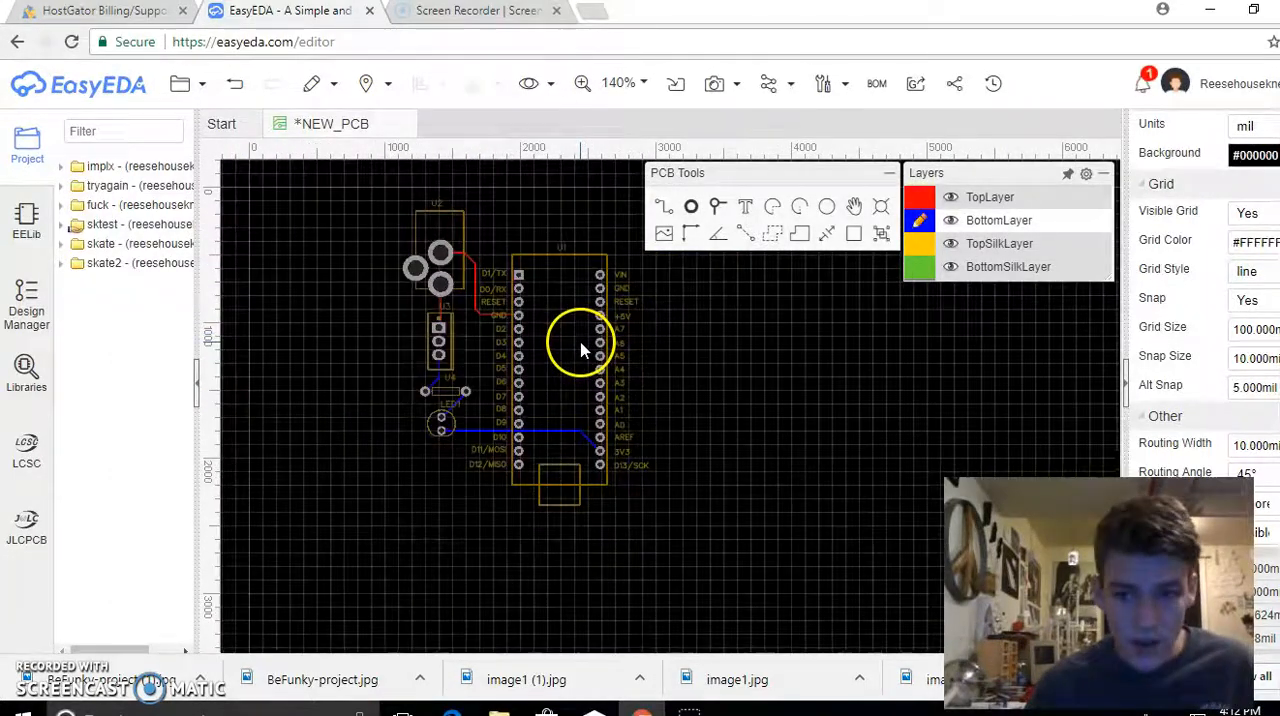
key(ctrl+s)
click(866, 552)
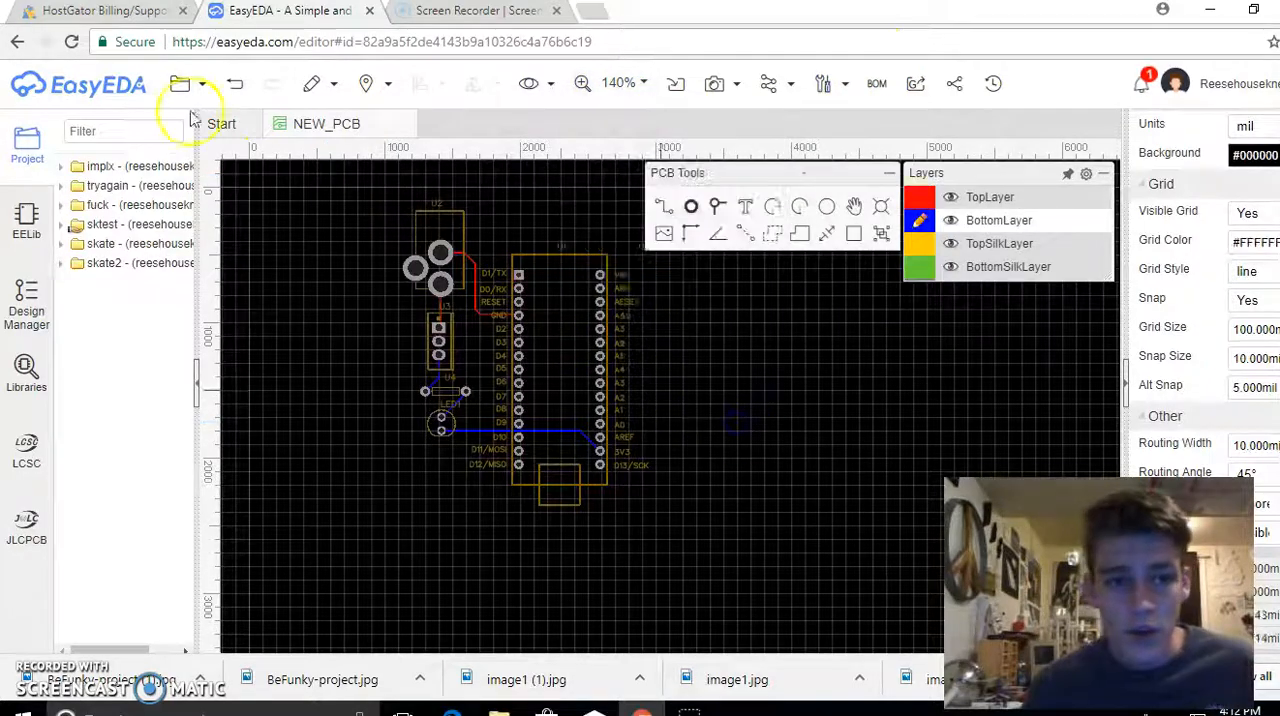
Set a rectangular board outline at X 1131, Y 98 mil, with a width of 1811 mil and a height of 2253 mil
mouse_move(188, 88)
mouse_move(280, 290)
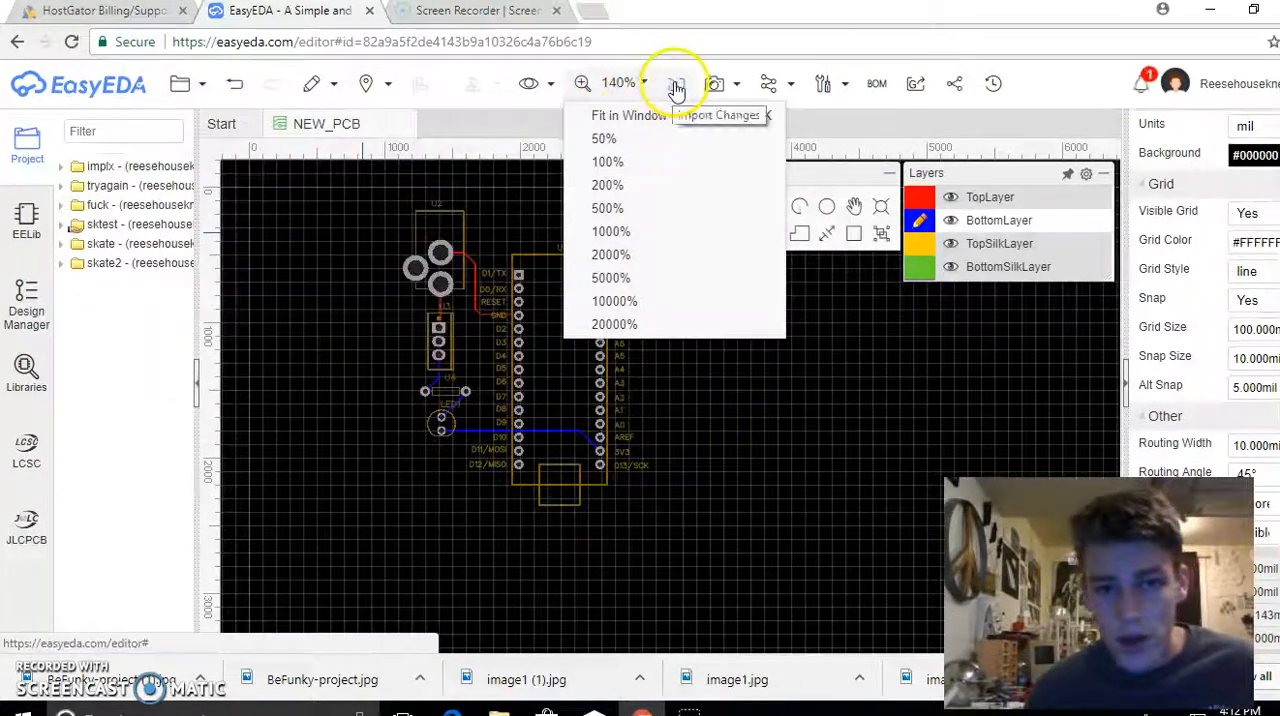
mouse_move(768, 90)
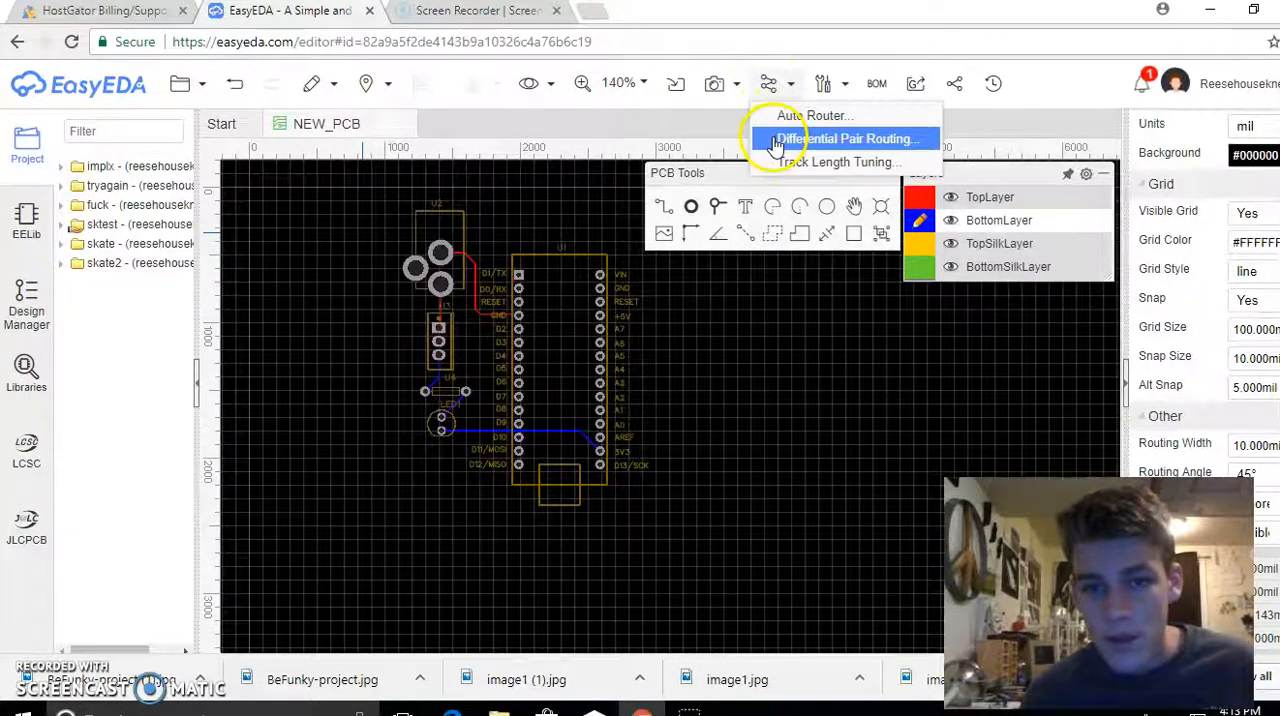
mouse_move(823, 86)
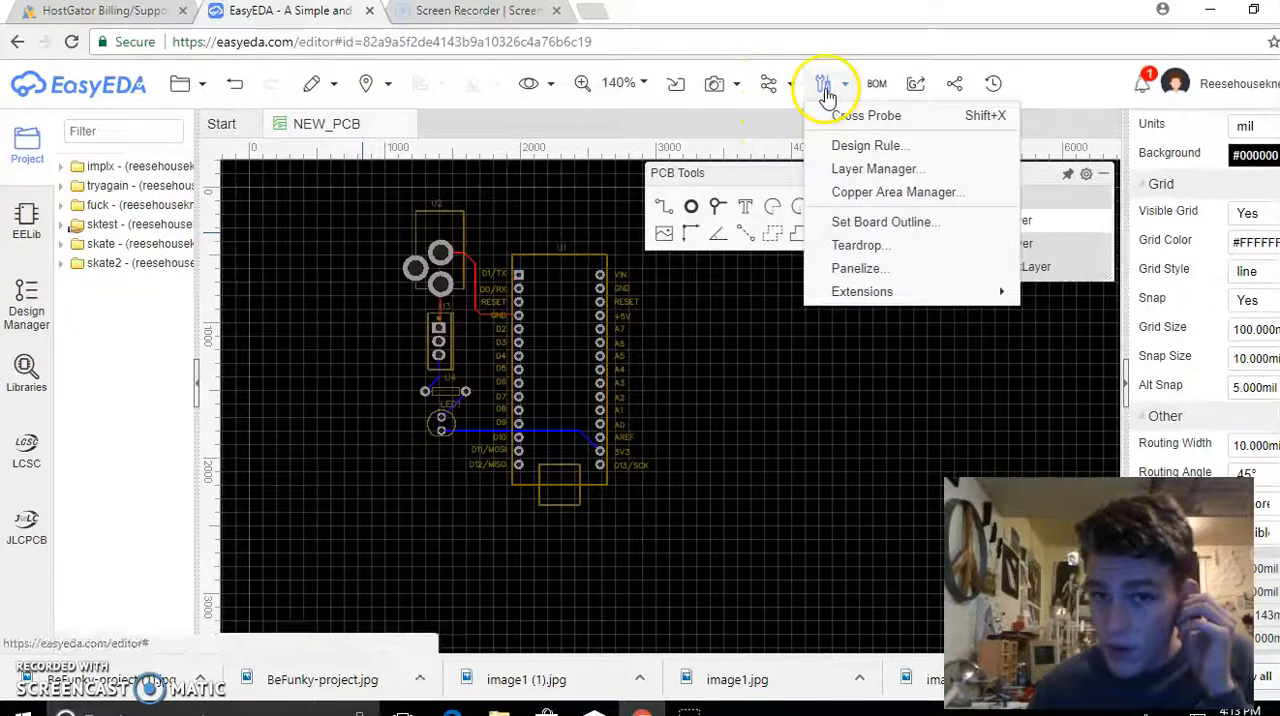
click(875, 222)
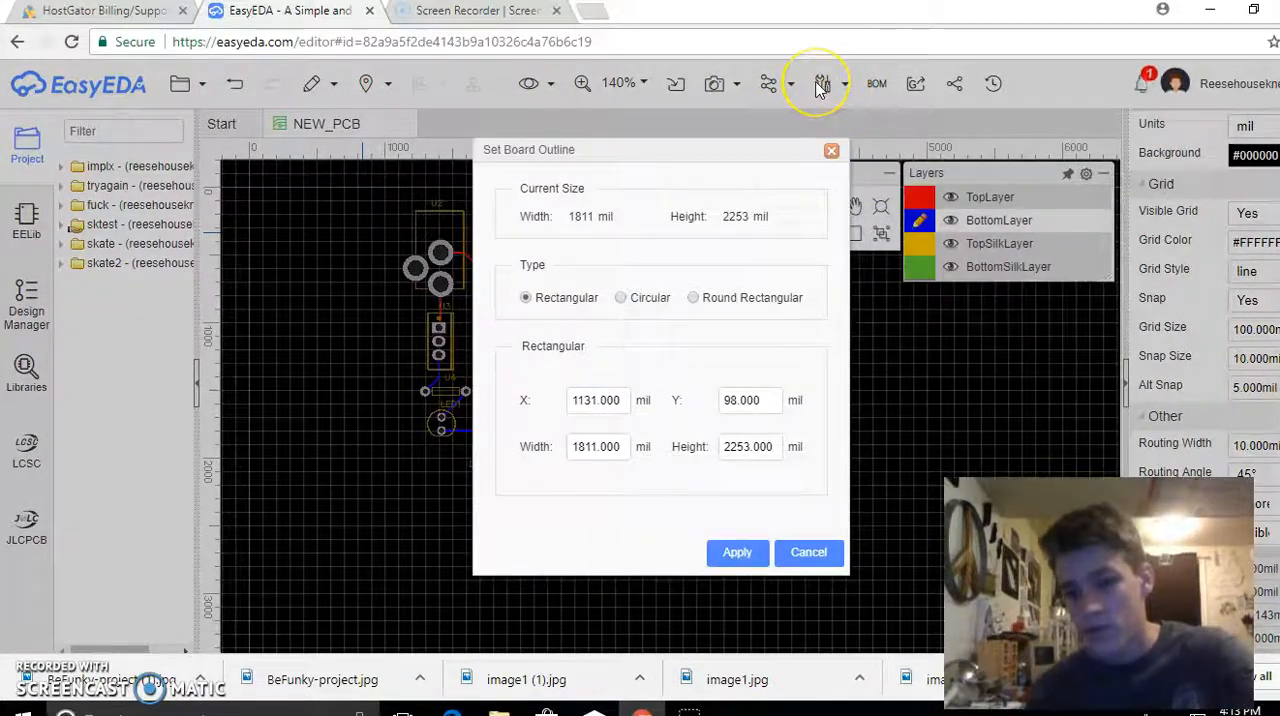
click(737, 553)
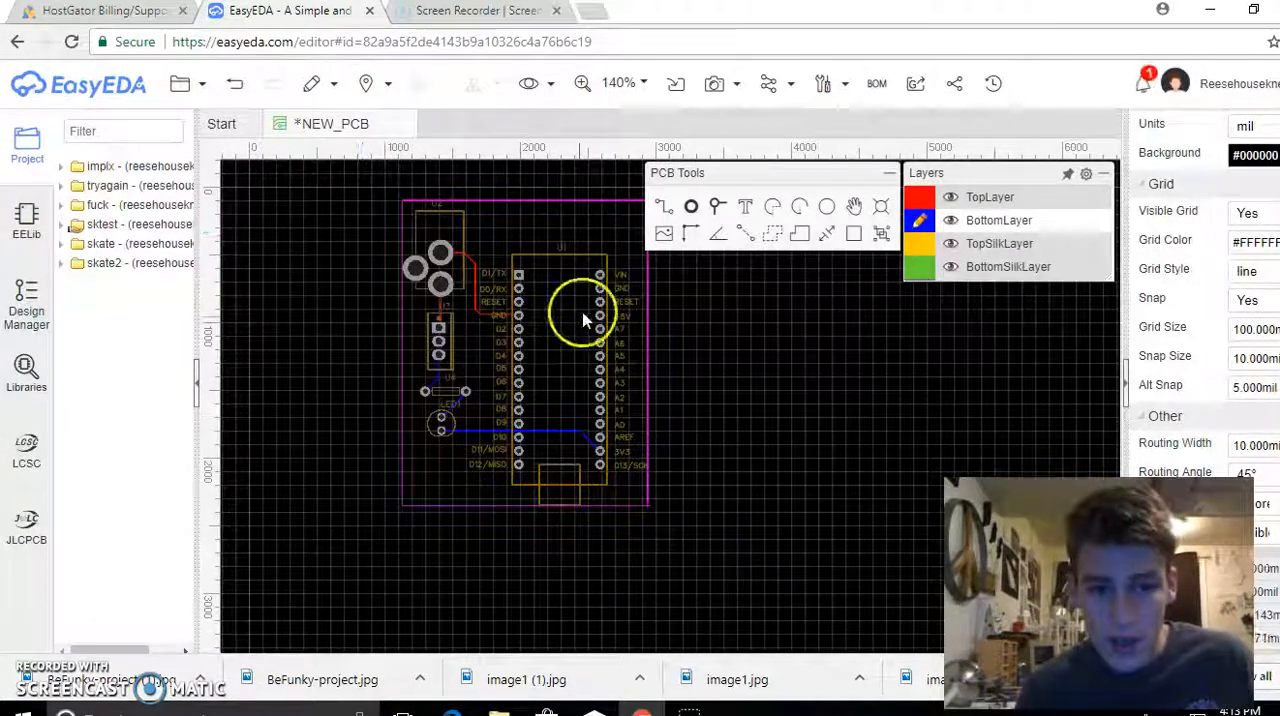
Add two vertices along the board outline's upper edge and pull the second one down to just above the Arduino Nano's upper left corner
scroll(425, 237, up, 2)
scroll(425, 237, up, 2)
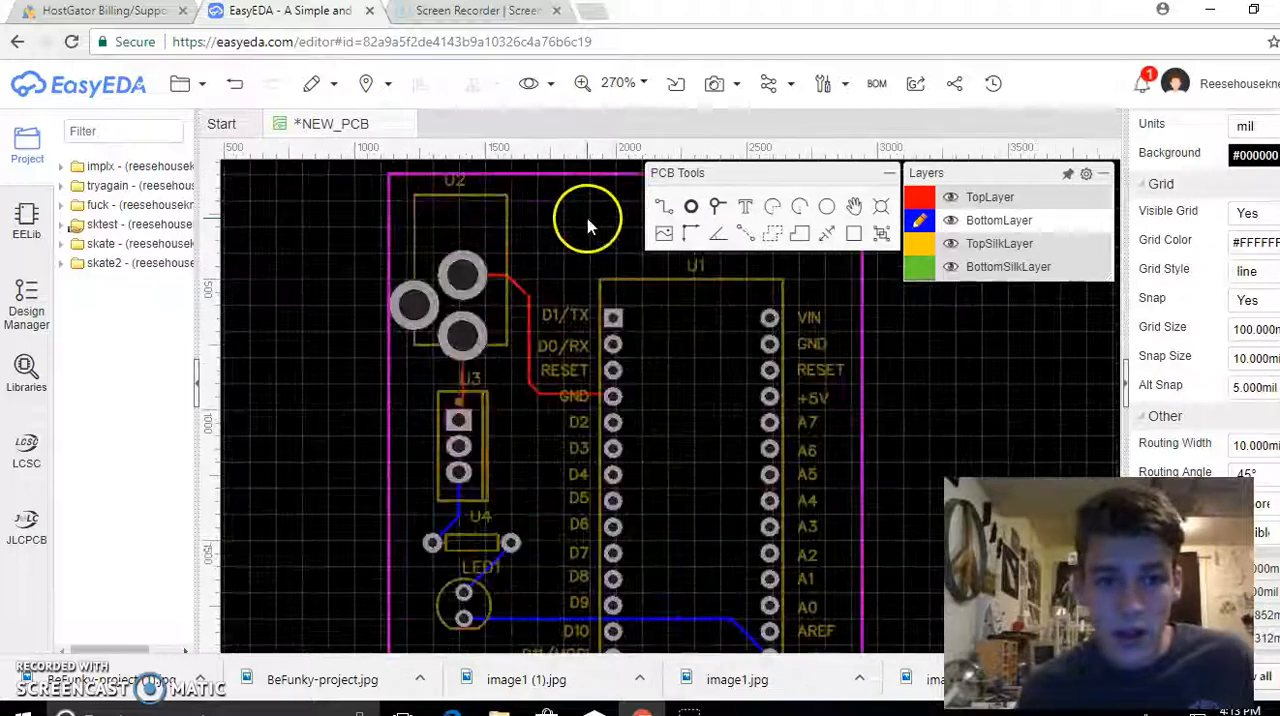
right_drag(588, 230, 475, 303)
click(441, 242)
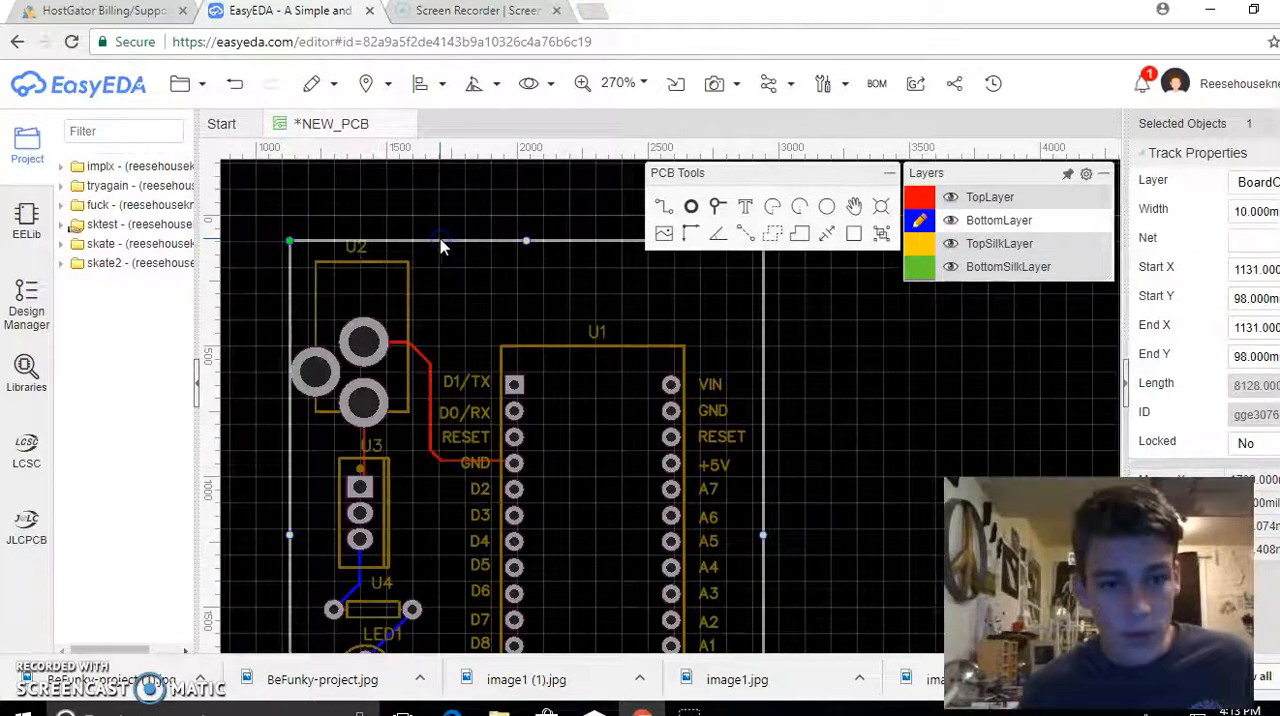
click(429, 243)
click(426, 243)
click(484, 244)
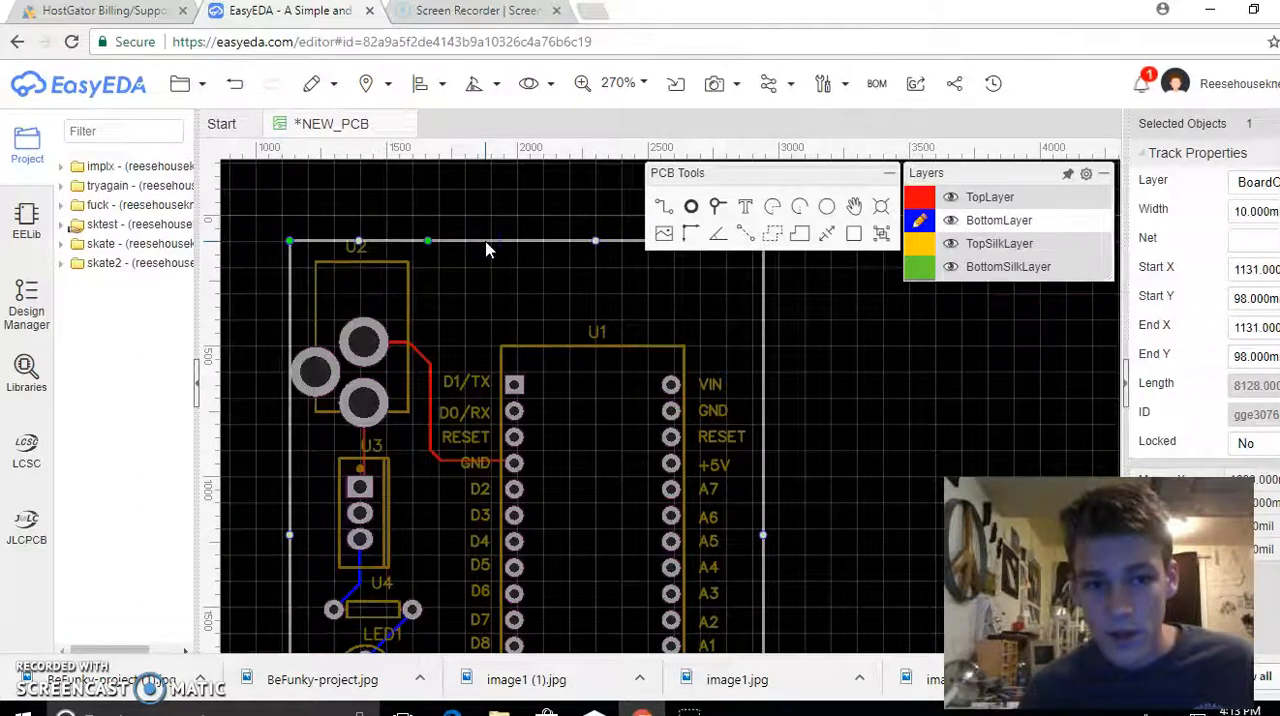
drag(487, 243, 501, 314)
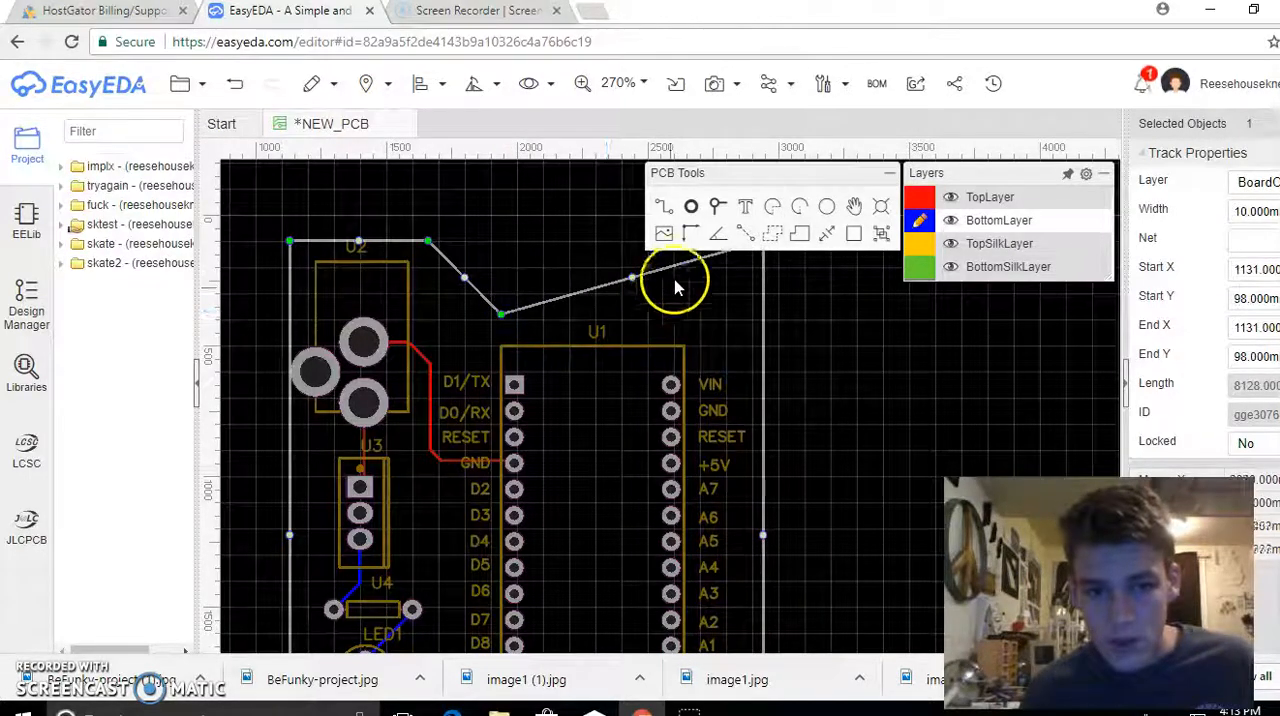
Move the board outline's upper right corner down level with the vertex above the Arduino Nano, making that edge horizontal
right_drag(836, 350, 832, 388)
right_drag(939, 427, 985, 424)
right_drag(909, 361, 883, 364)
drag(787, 305, 784, 377)
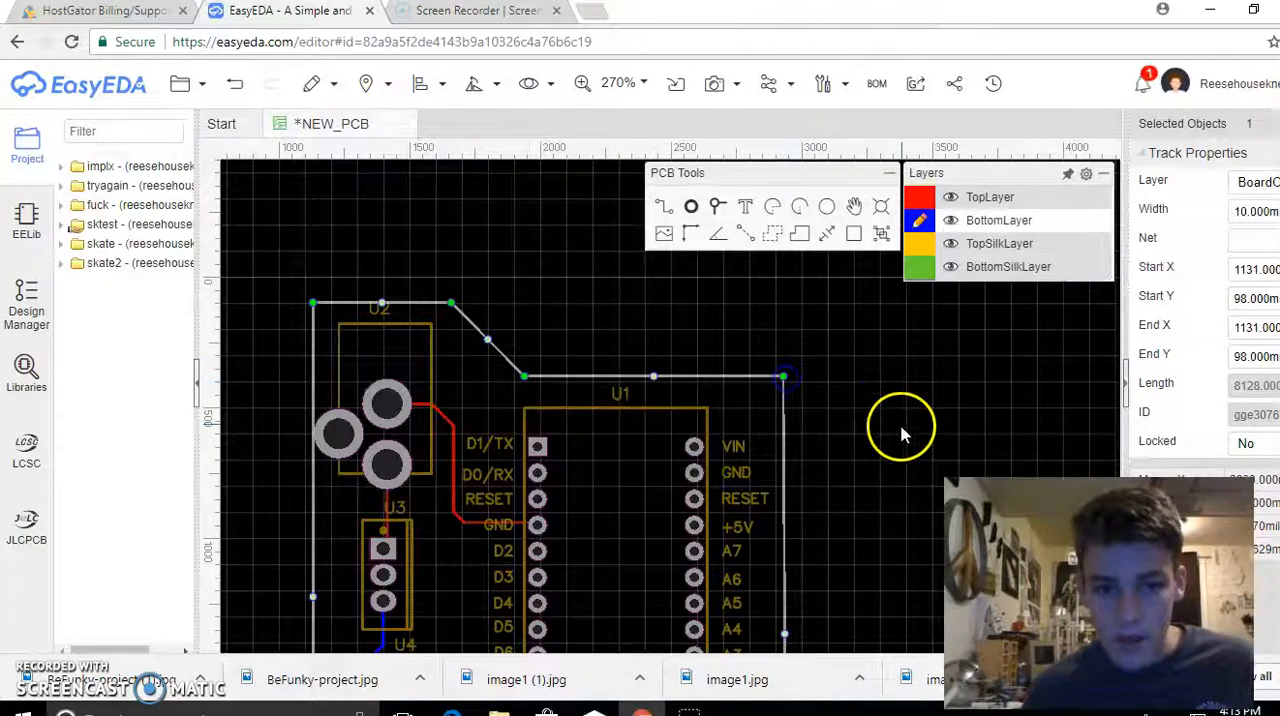
scroll(902, 433, down, 2)
click(867, 449)
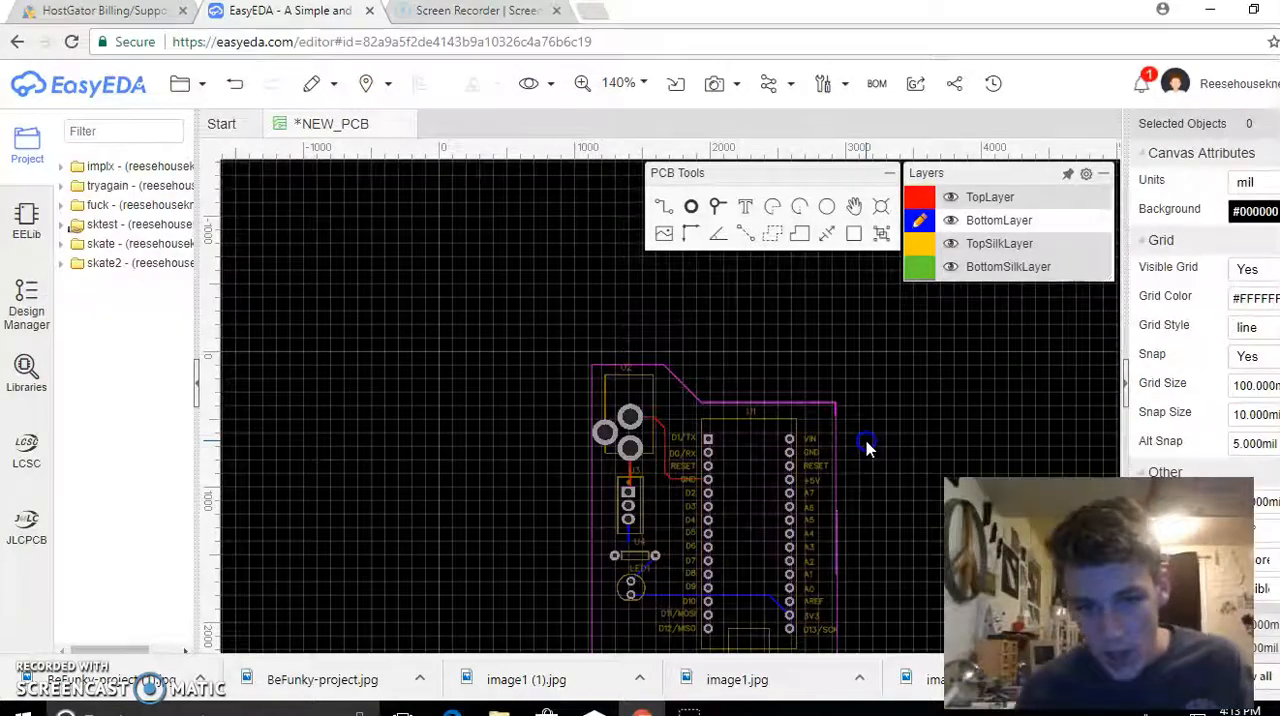
mouse_move(867, 449)
right_down()
mouse_move(846, 392)
mouse_move(794, 328)
right_up()
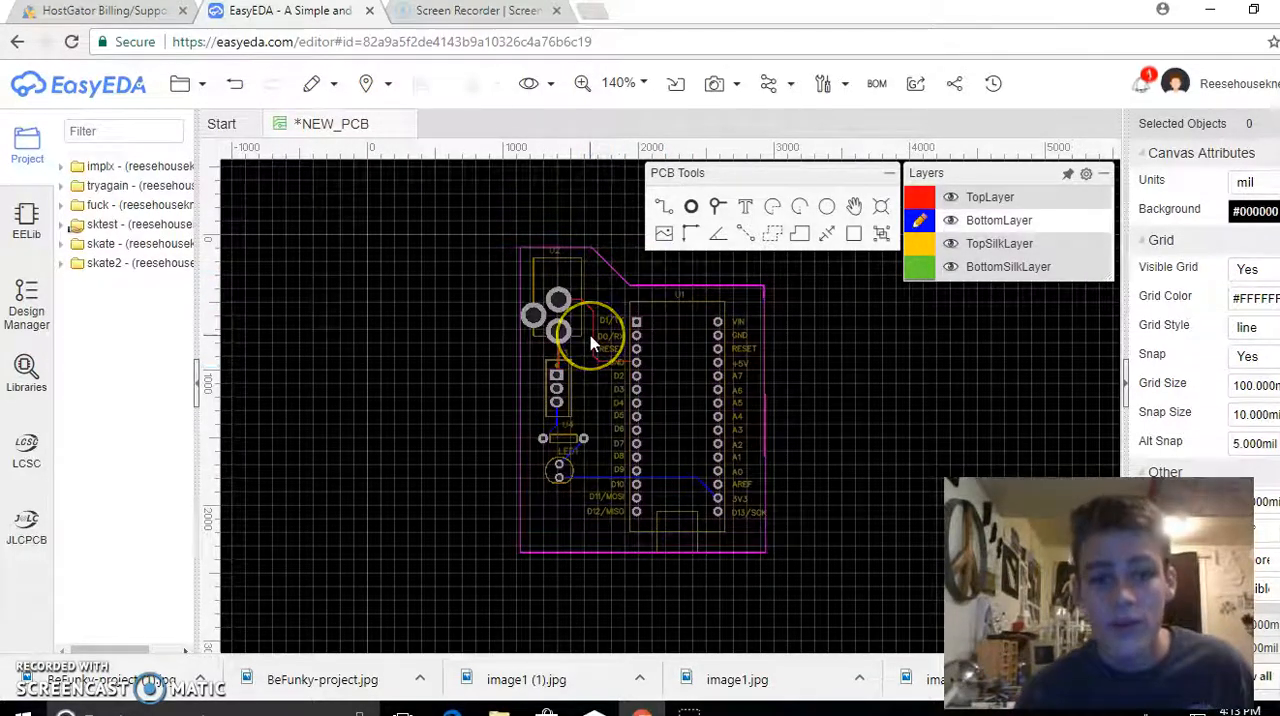
Save the reshaped board and open its Photo View
click(527, 84)
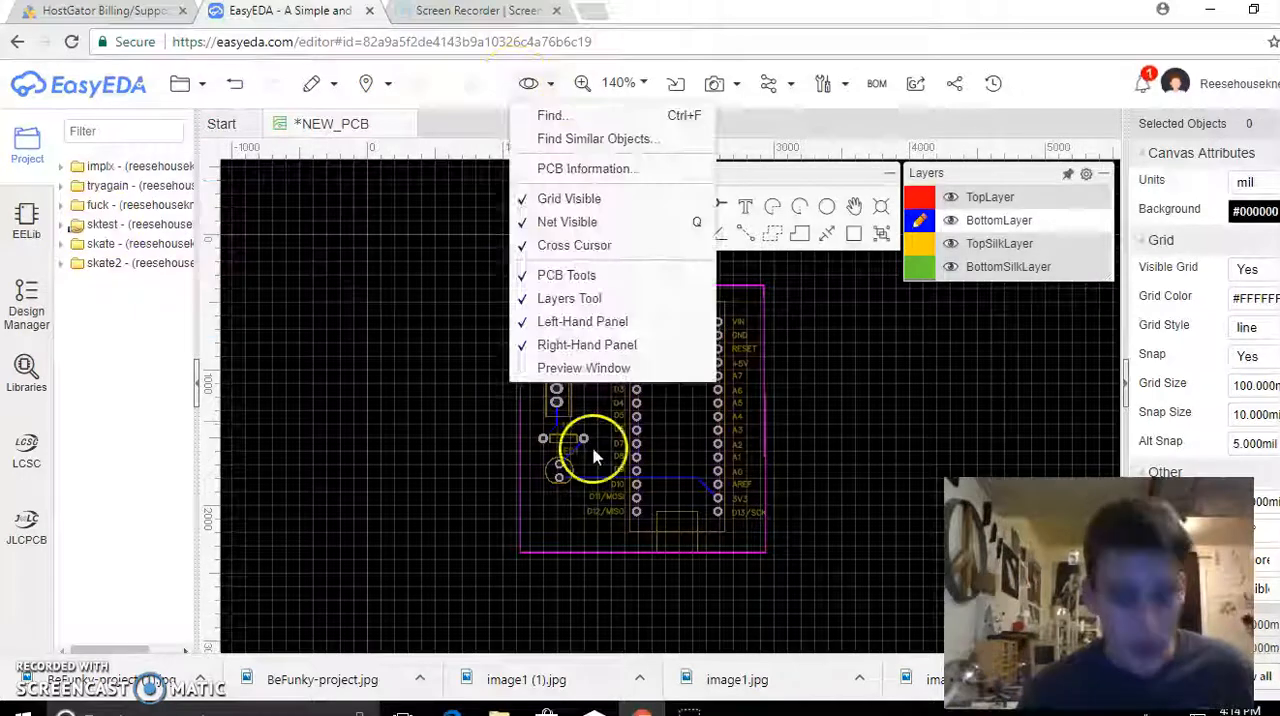
key(ctrl+s)
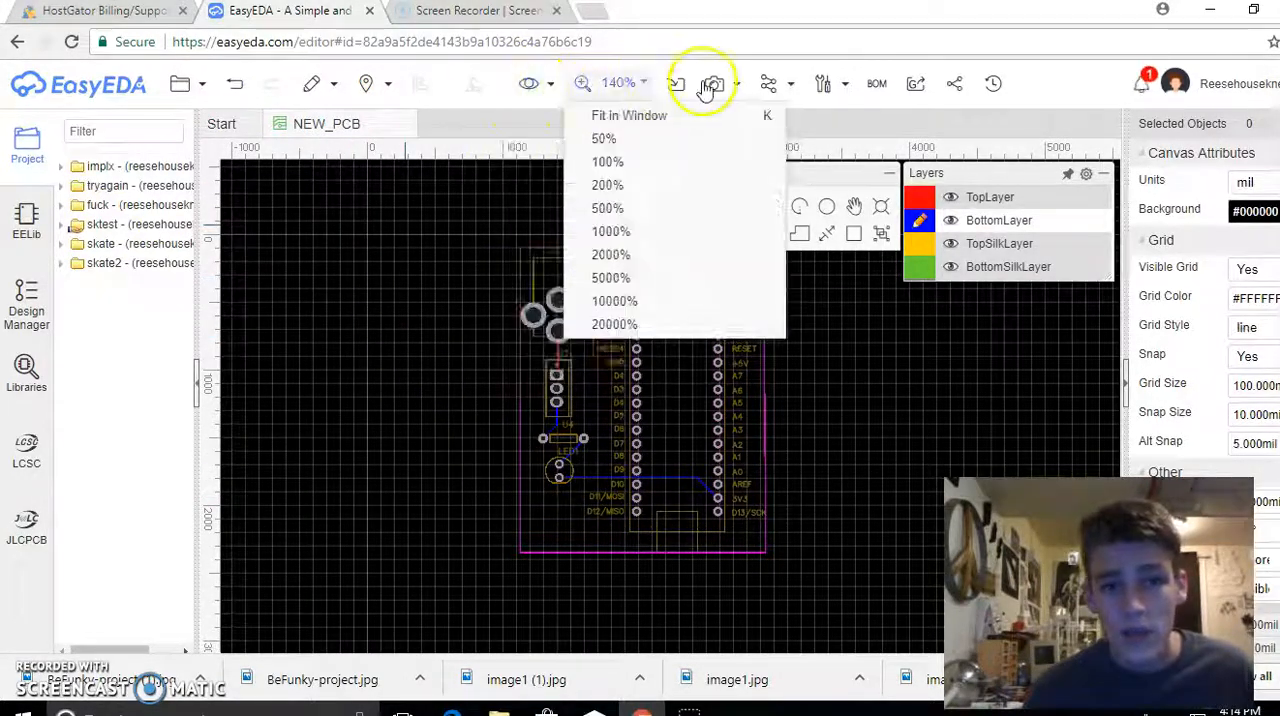
mouse_move(718, 86)
click(730, 117)
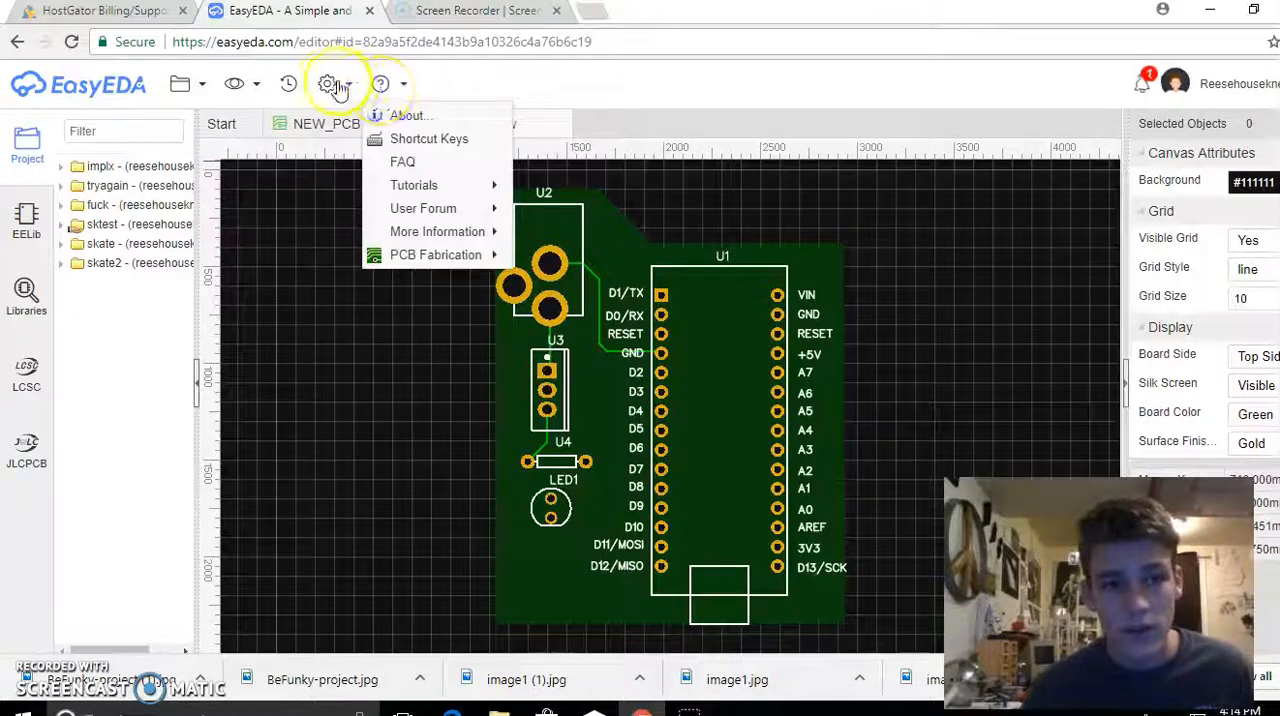
Return to the NEW_PCB layout and close the Photo View
mouse_move(333, 86)
mouse_move(243, 86)
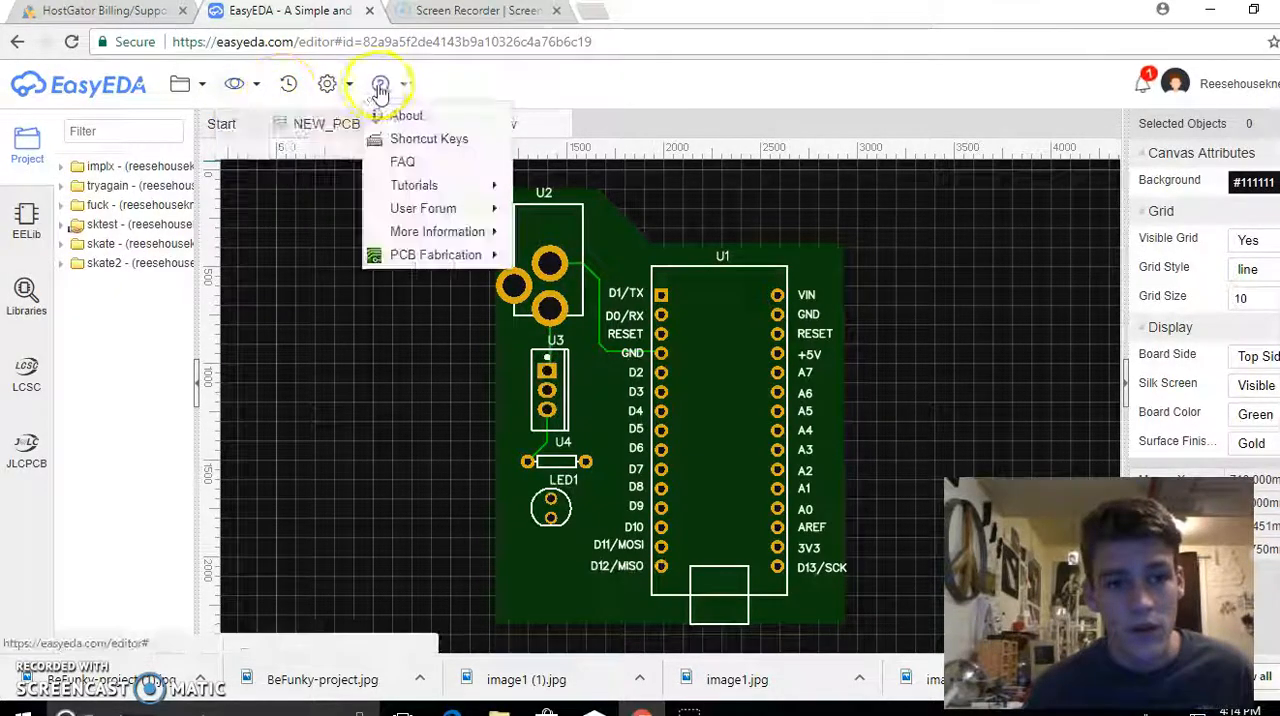
mouse_move(180, 86)
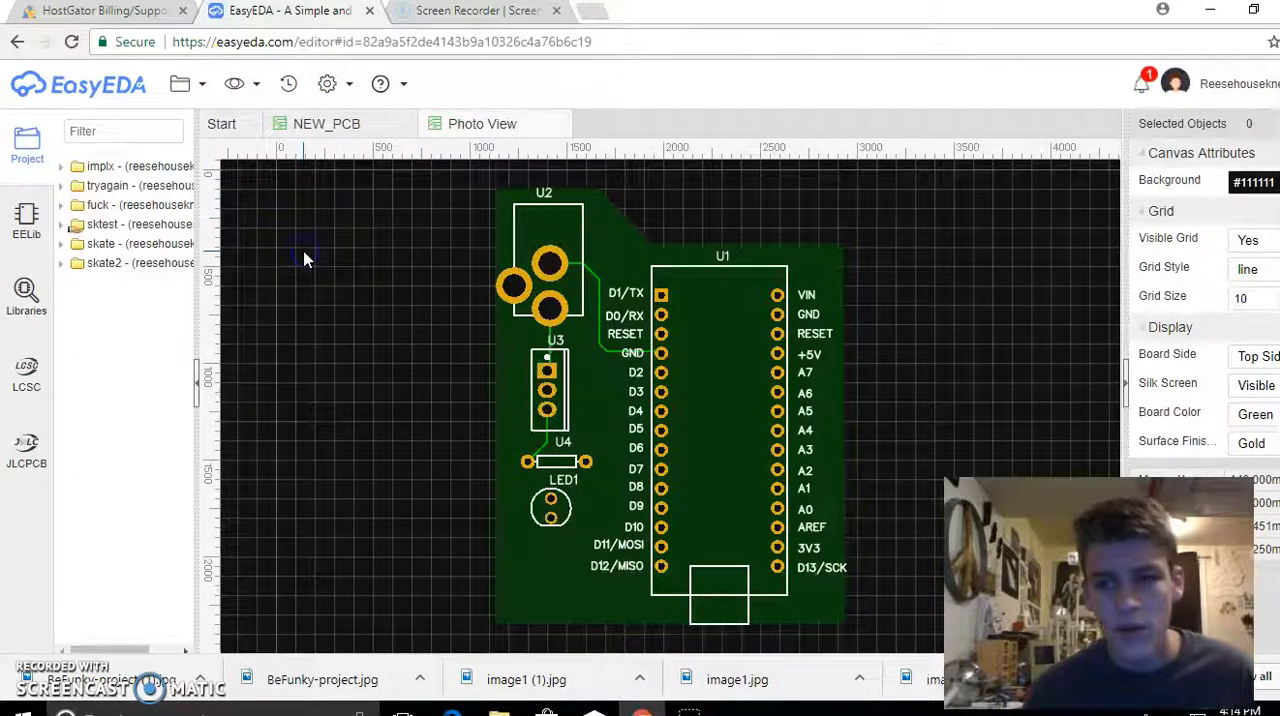
click(347, 122)
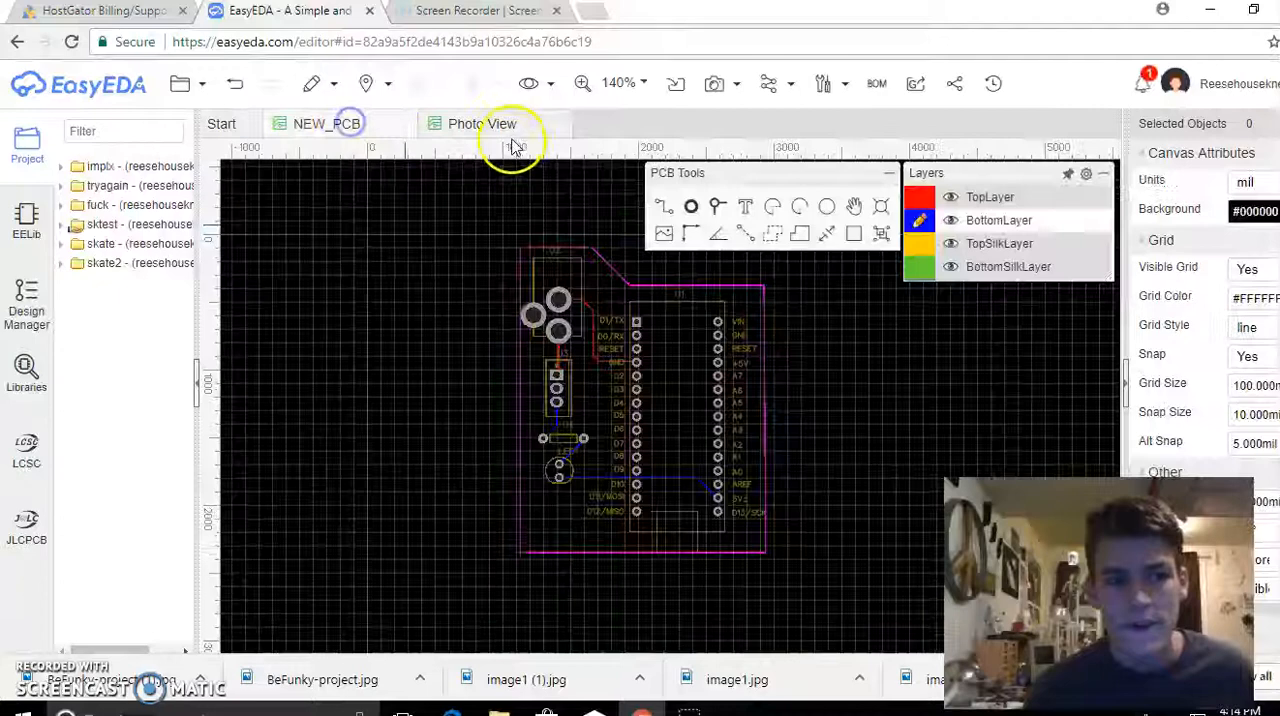
click(563, 124)
Try to open the 3D View of the board, dismiss the alert, and return to the NEW_PCB layout
mouse_move(718, 92)
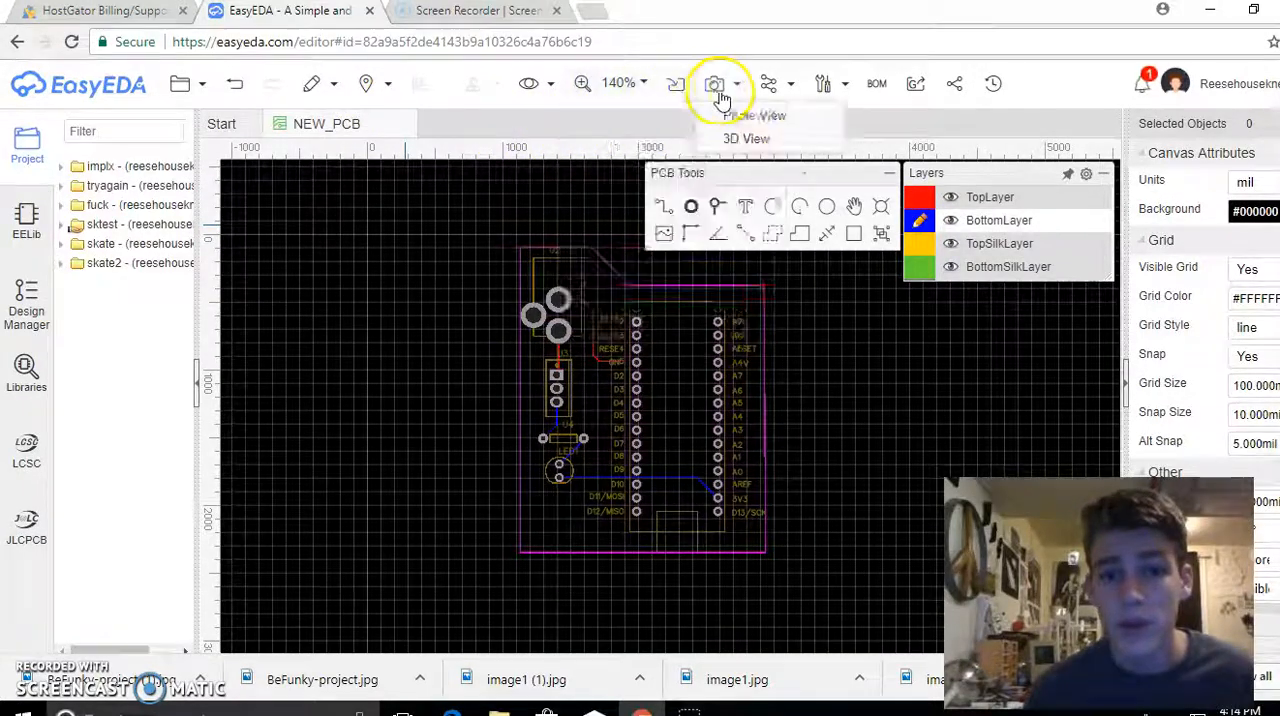
click(740, 138)
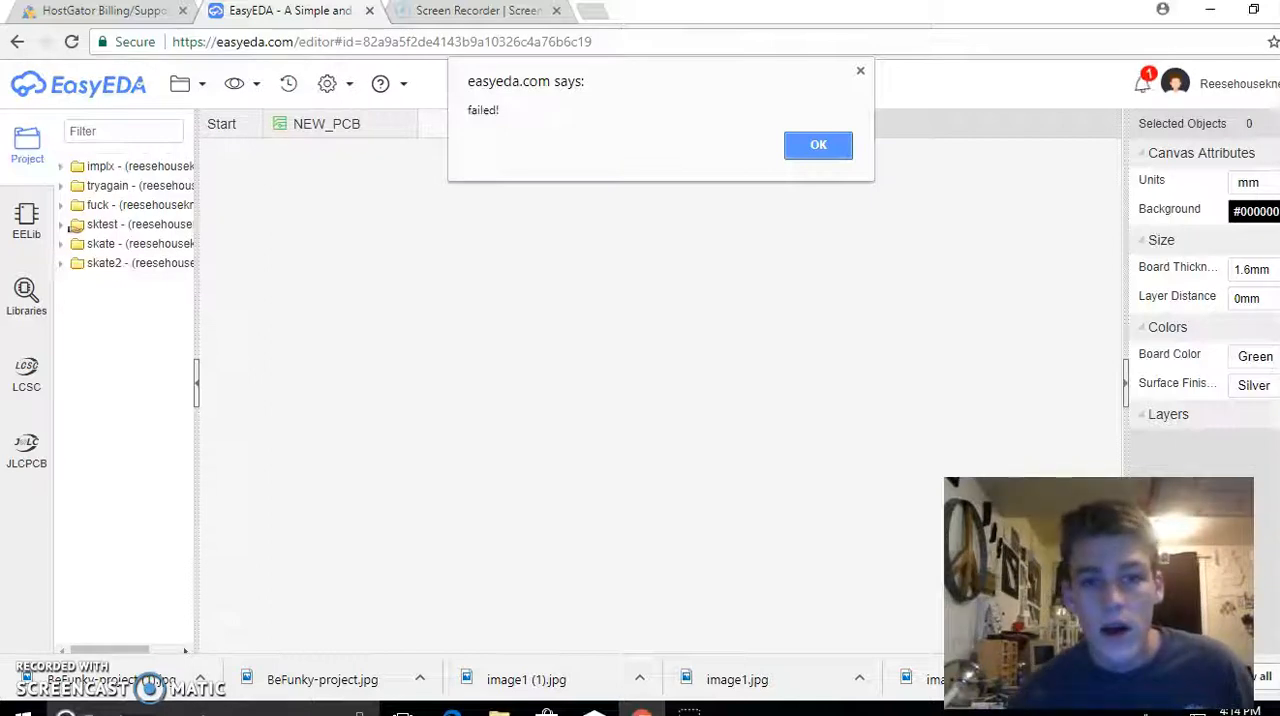
click(815, 150)
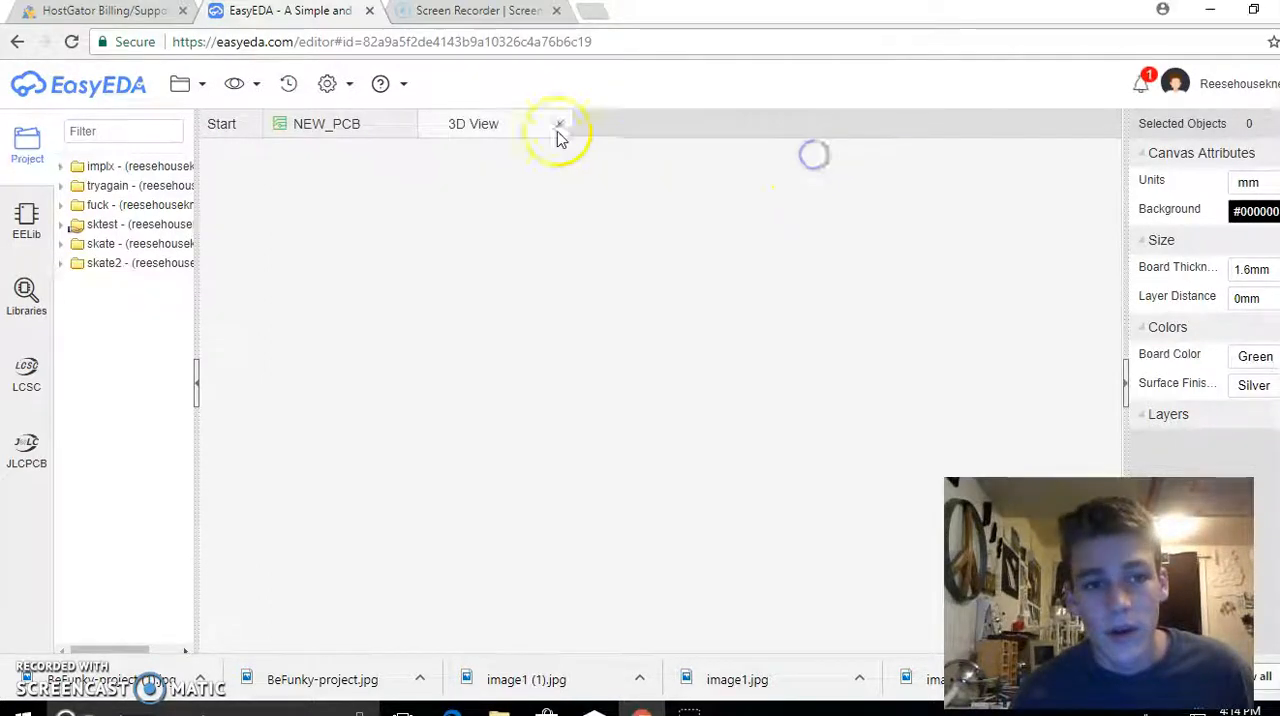
click(383, 135)
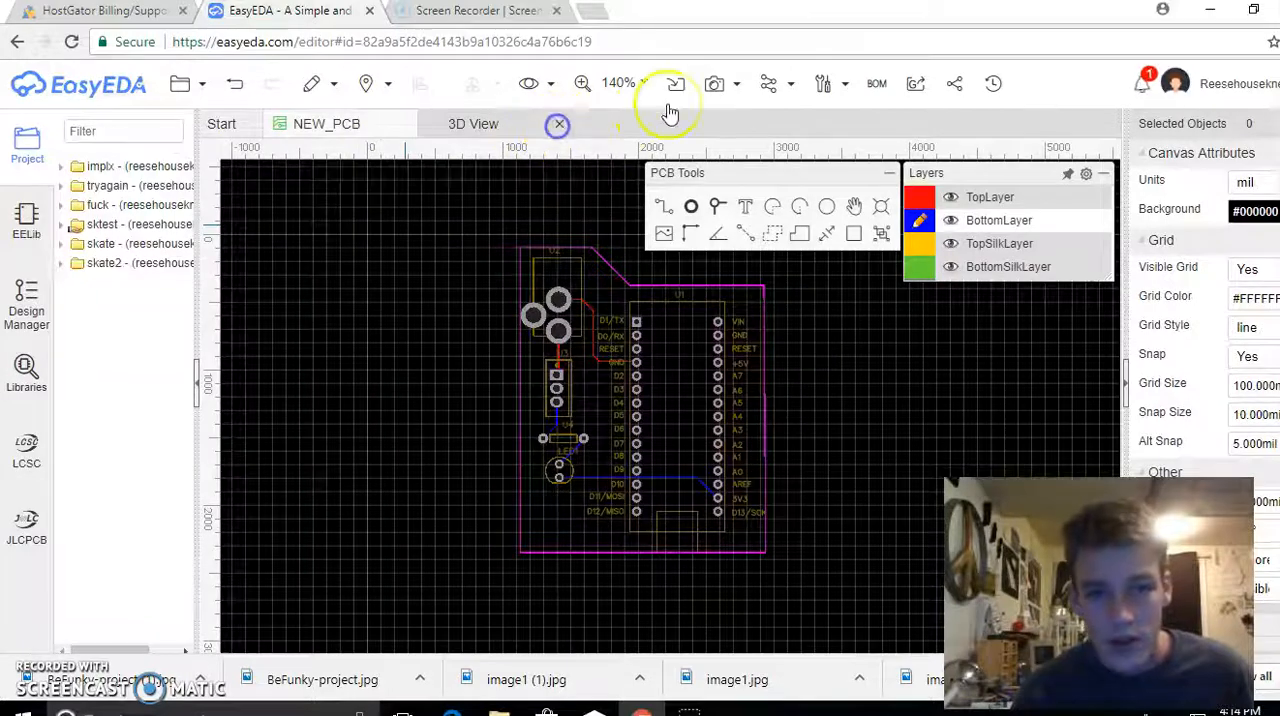
Open the 3D View of the board and rotate the model to inspect it
mouse_move(730, 90)
click(726, 144)
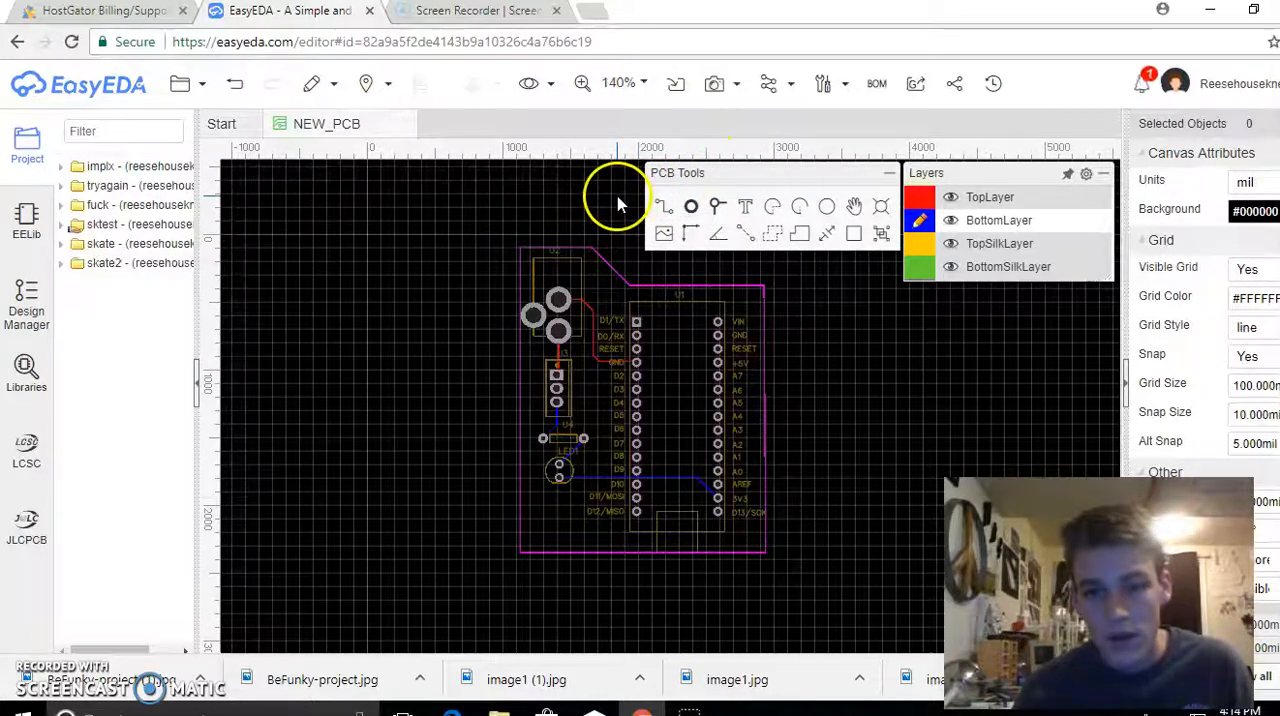
mouse_move(720, 86)
click(730, 144)
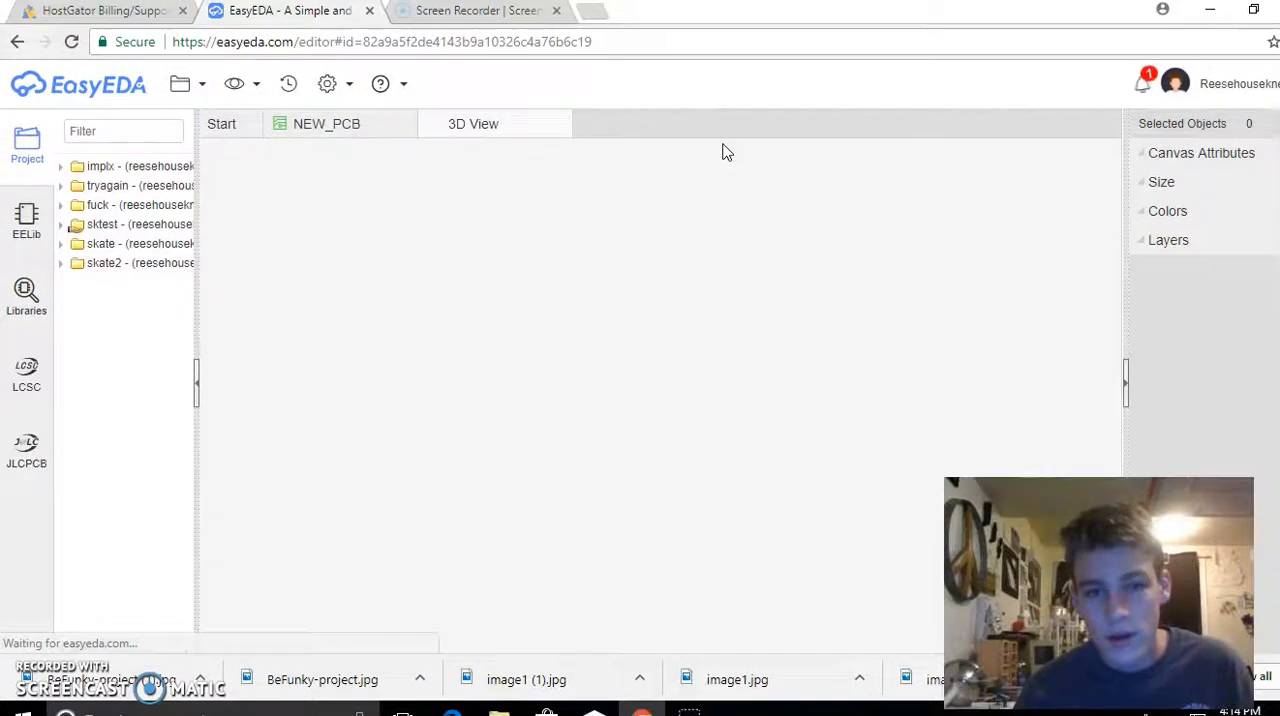
click(640, 170)
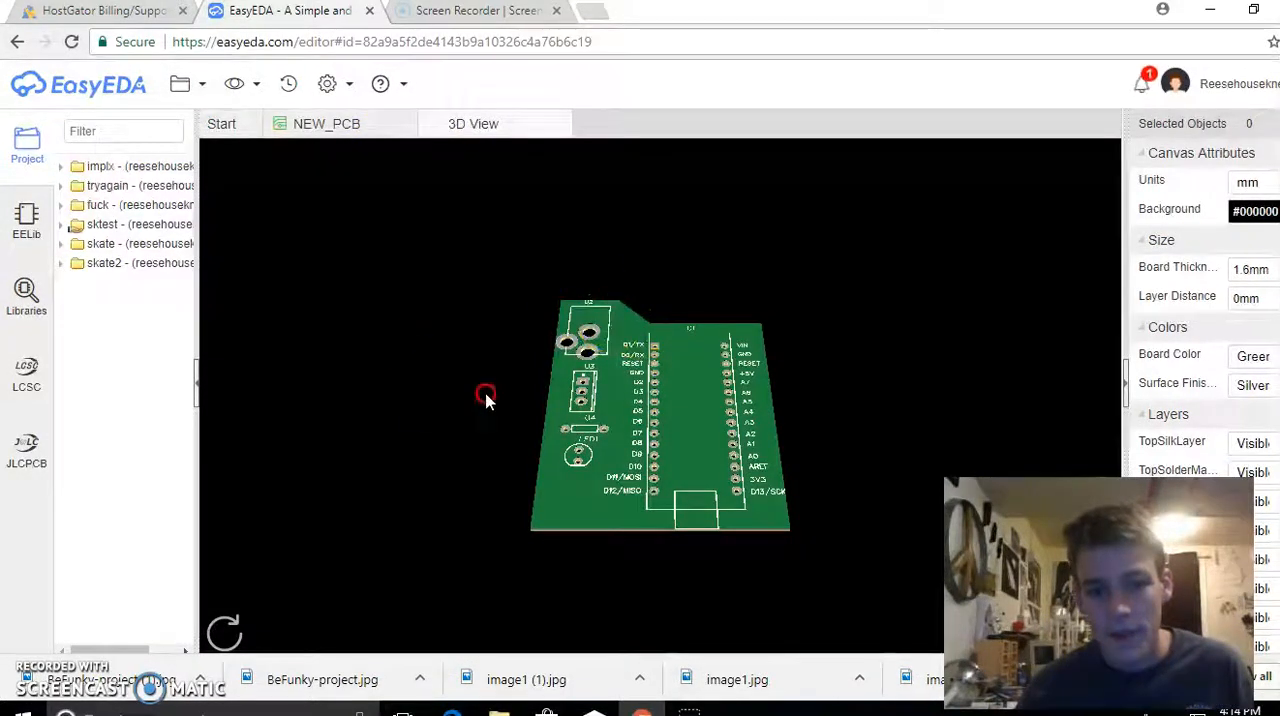
drag(485, 397, 396, 430)
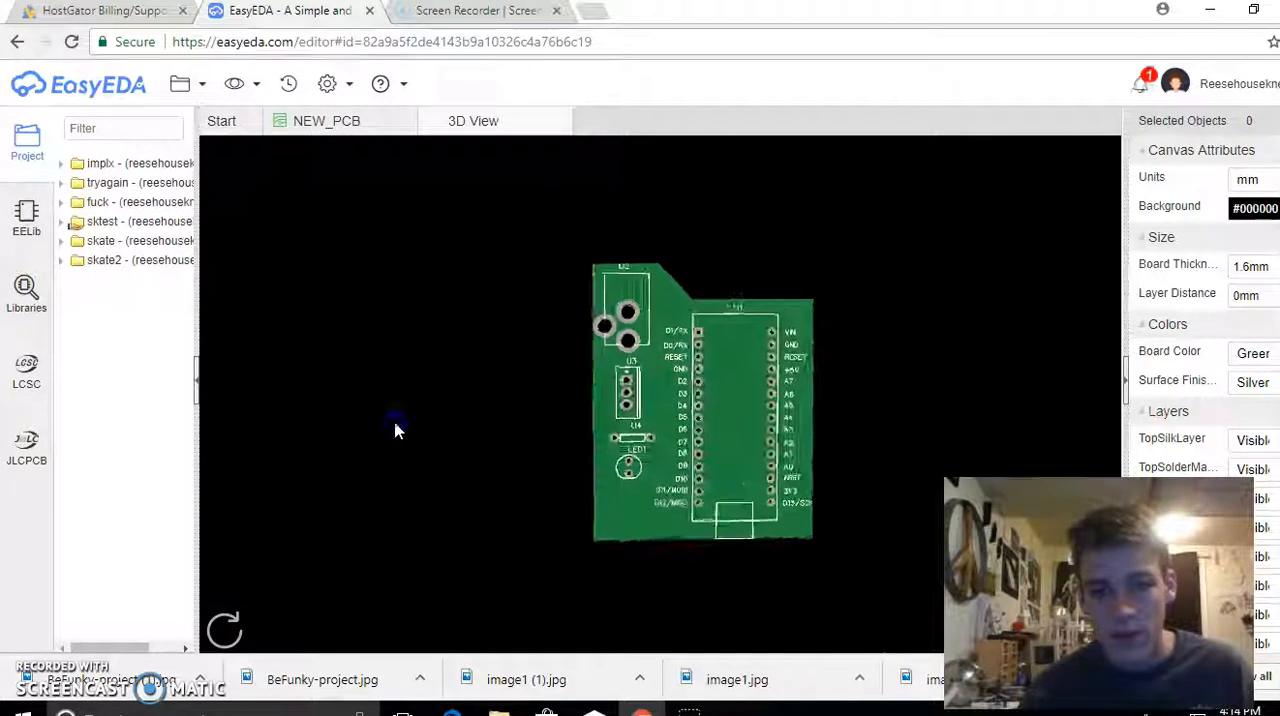
Close the 3D View and return to the NEW_PCB layout
click(240, 83)
click(478, 128)
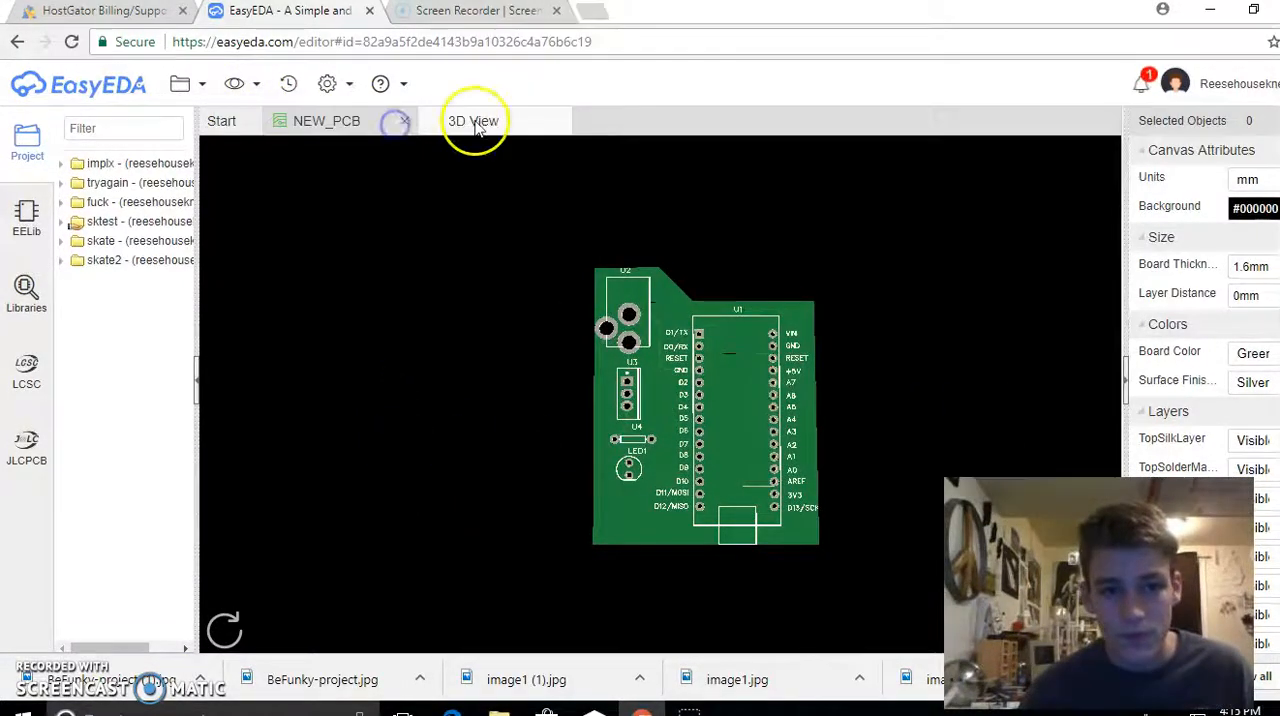
click(395, 122)
click(561, 122)
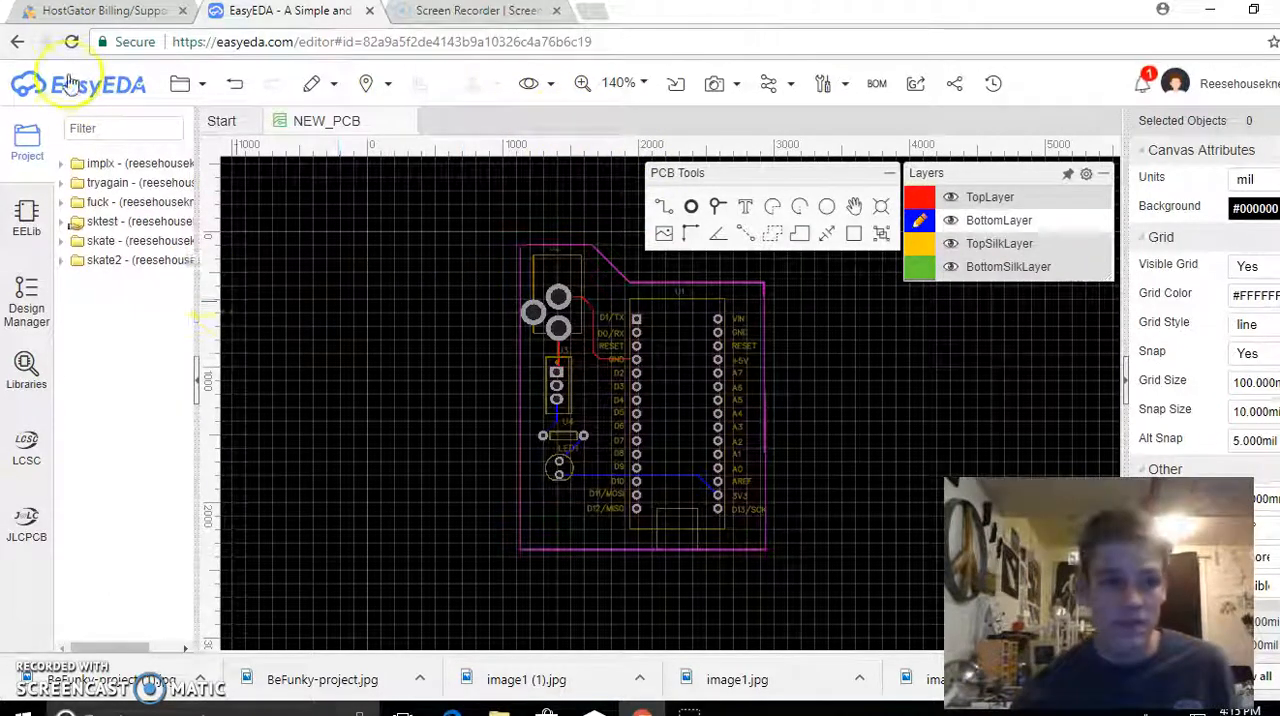
Open the Gerber fabrication file settings for the board, skipping the DRC check
click(188, 87)
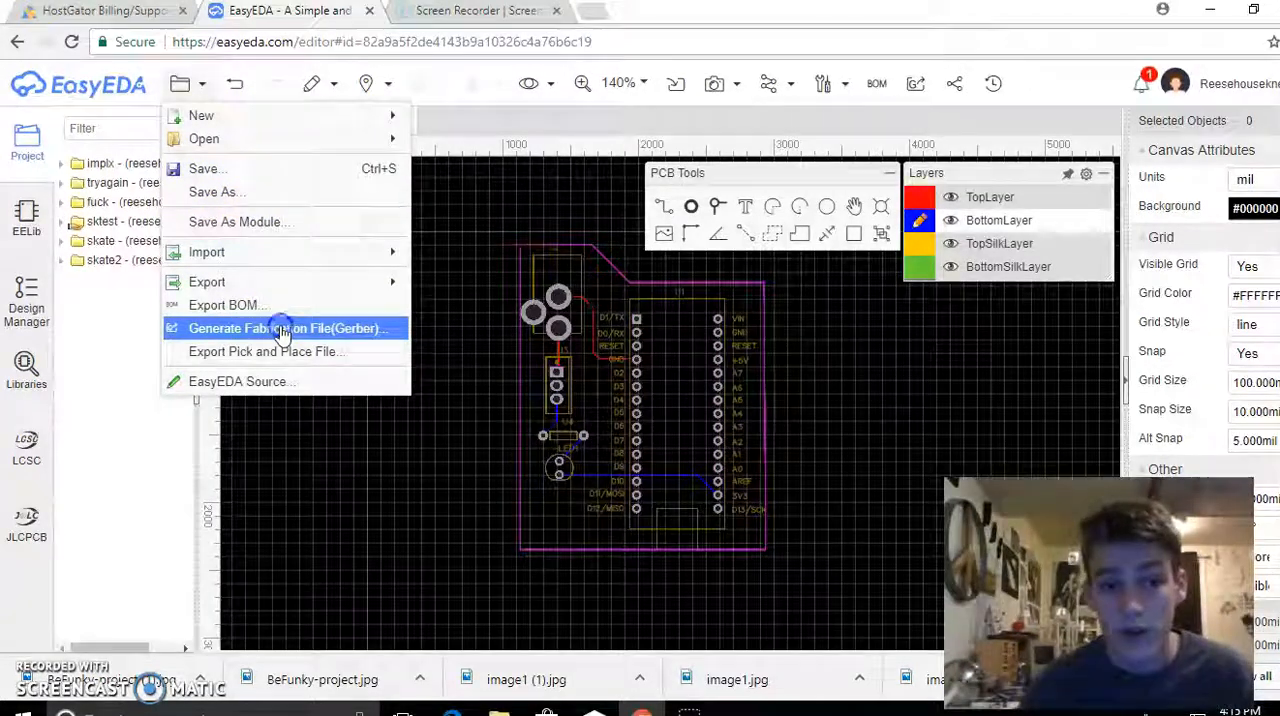
click(283, 332)
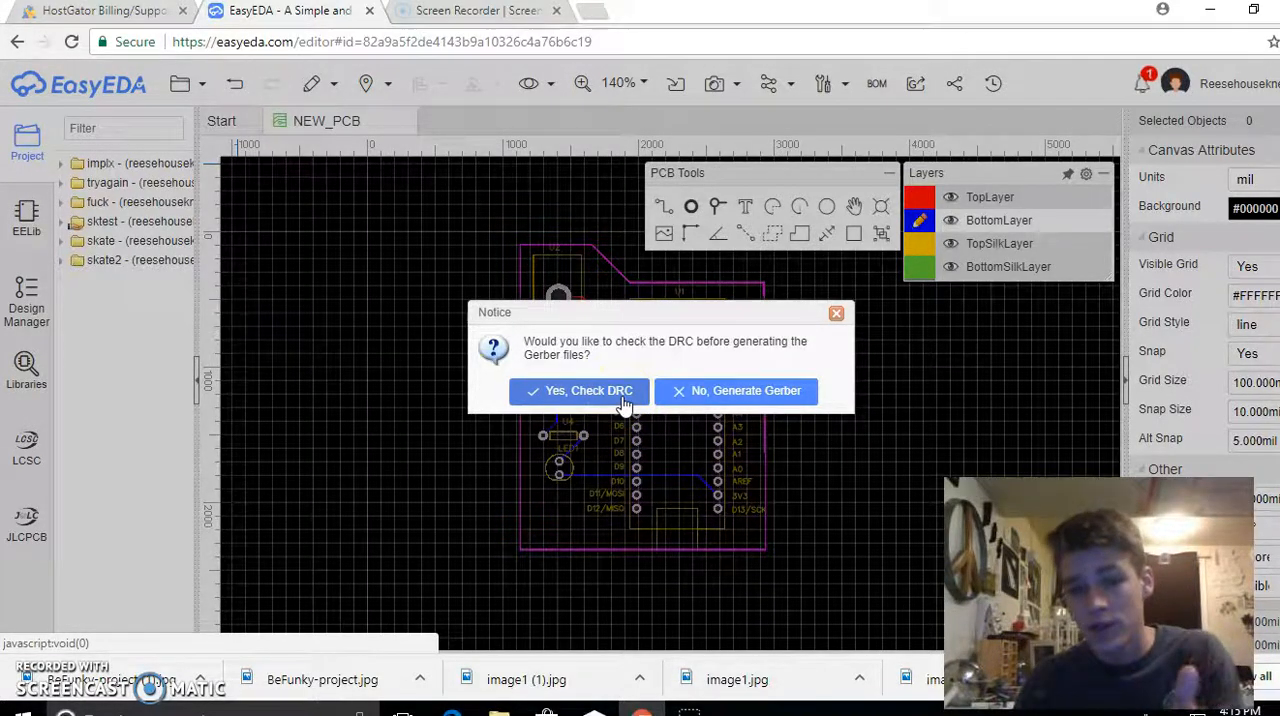
click(688, 396)
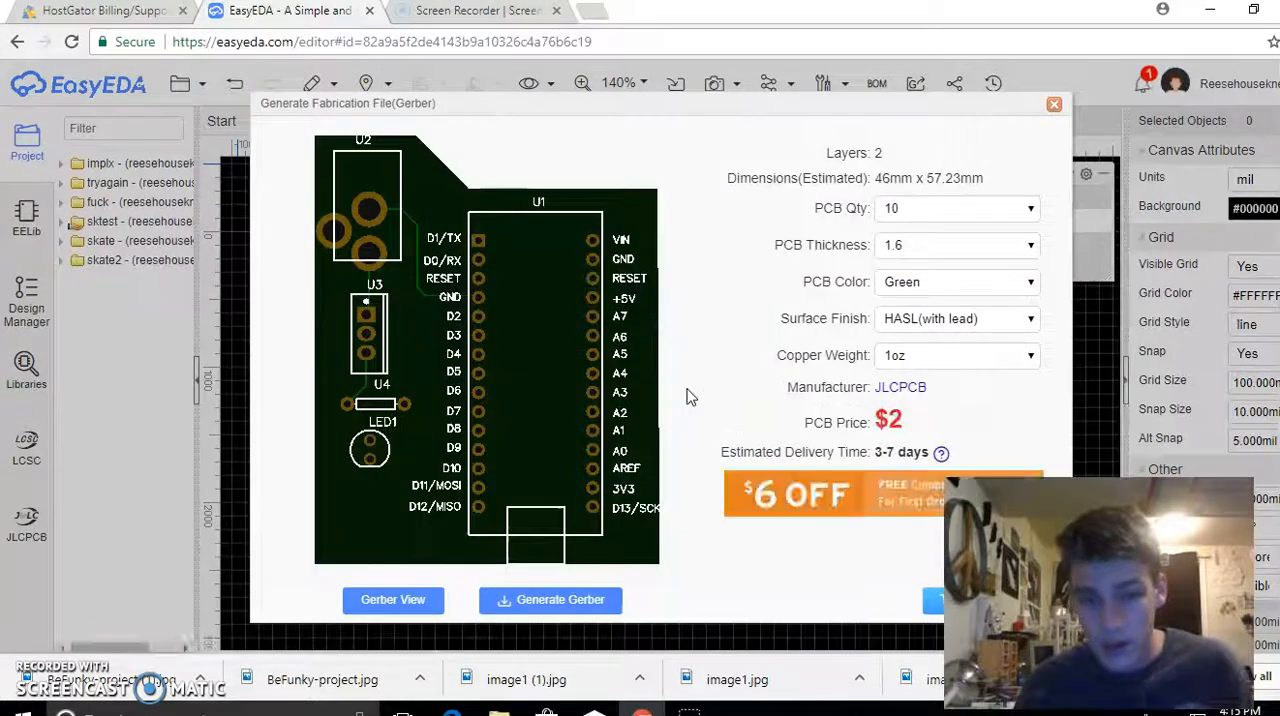
Compare the PCB price for quantities of 20, 5, 15, 30 and 50 boards
click(888, 216)
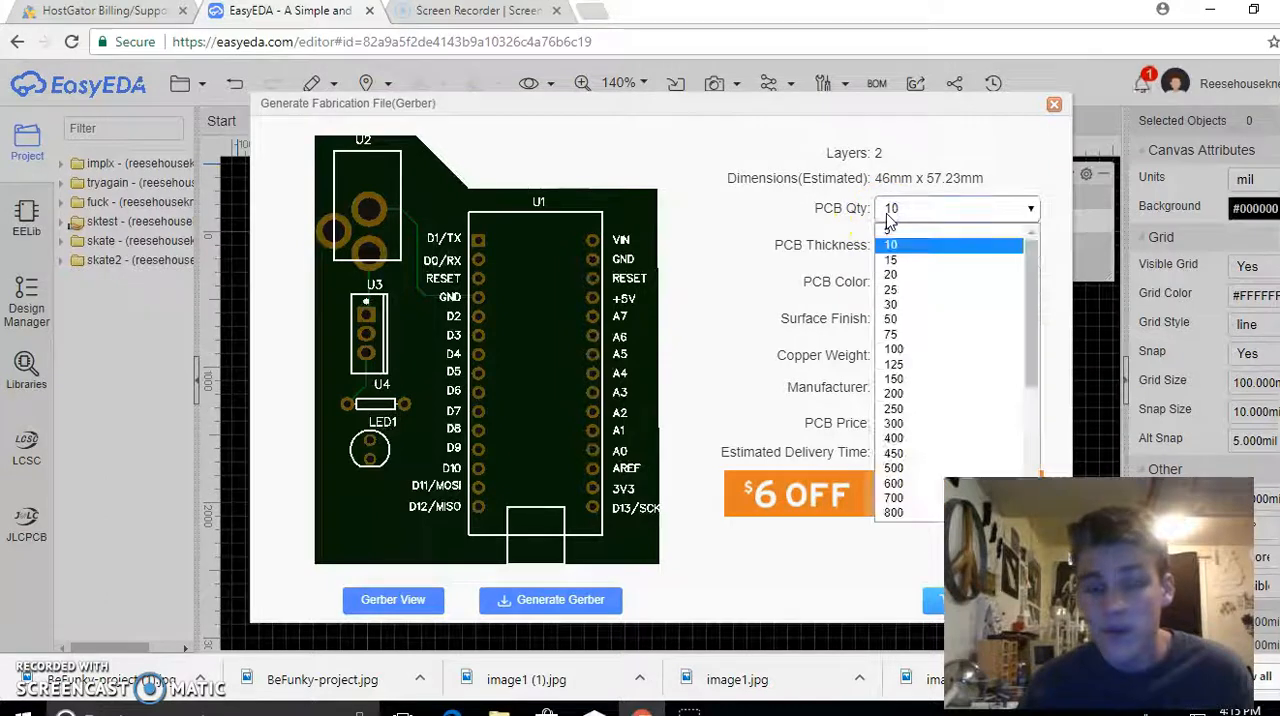
click(900, 274)
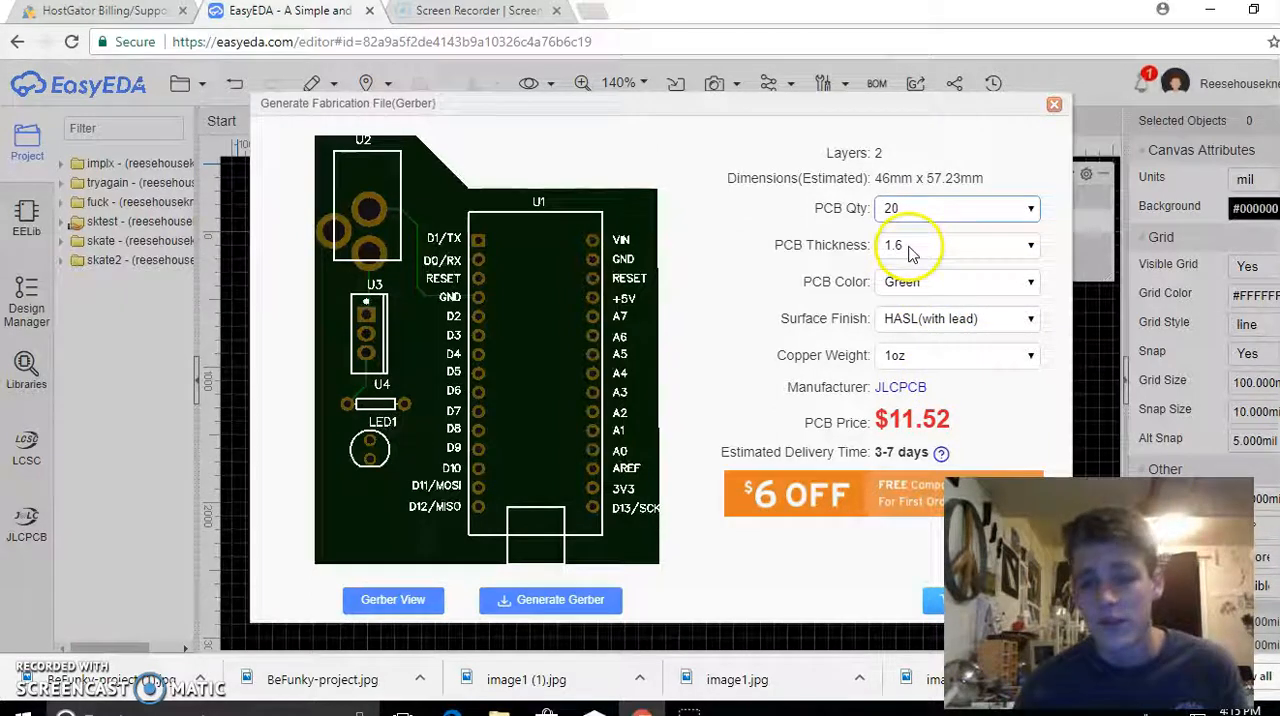
click(921, 212)
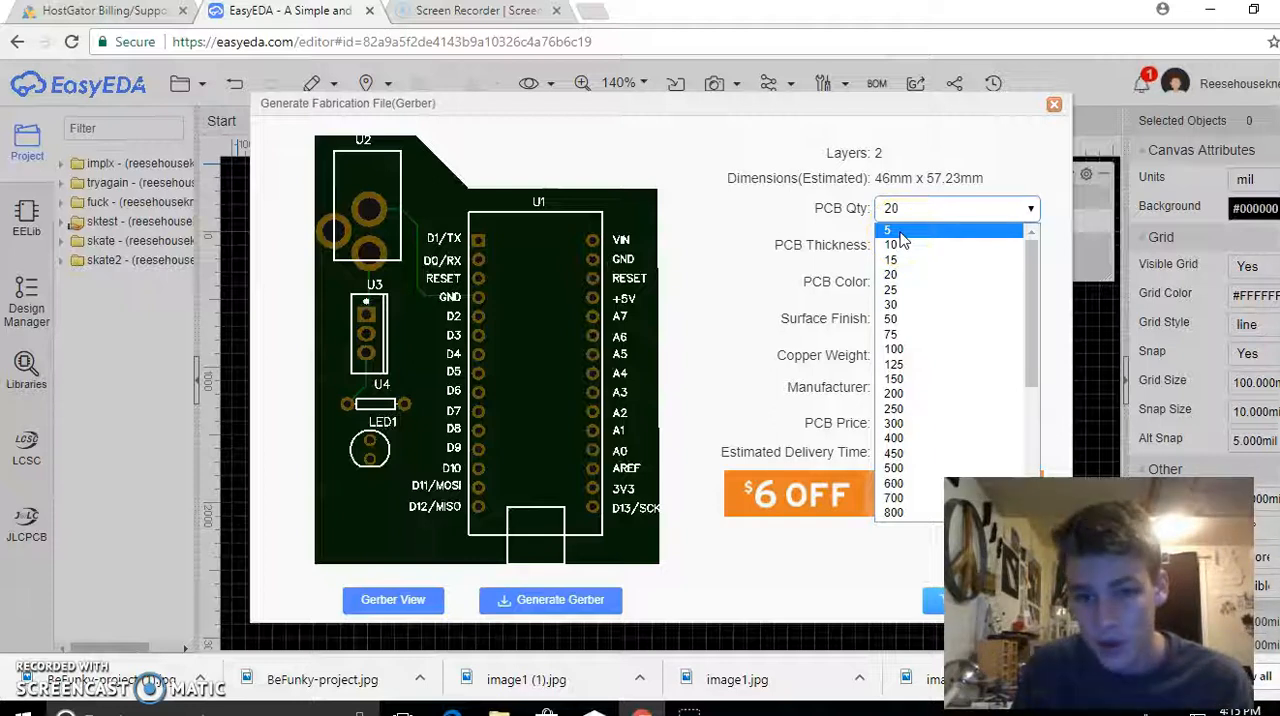
click(890, 231)
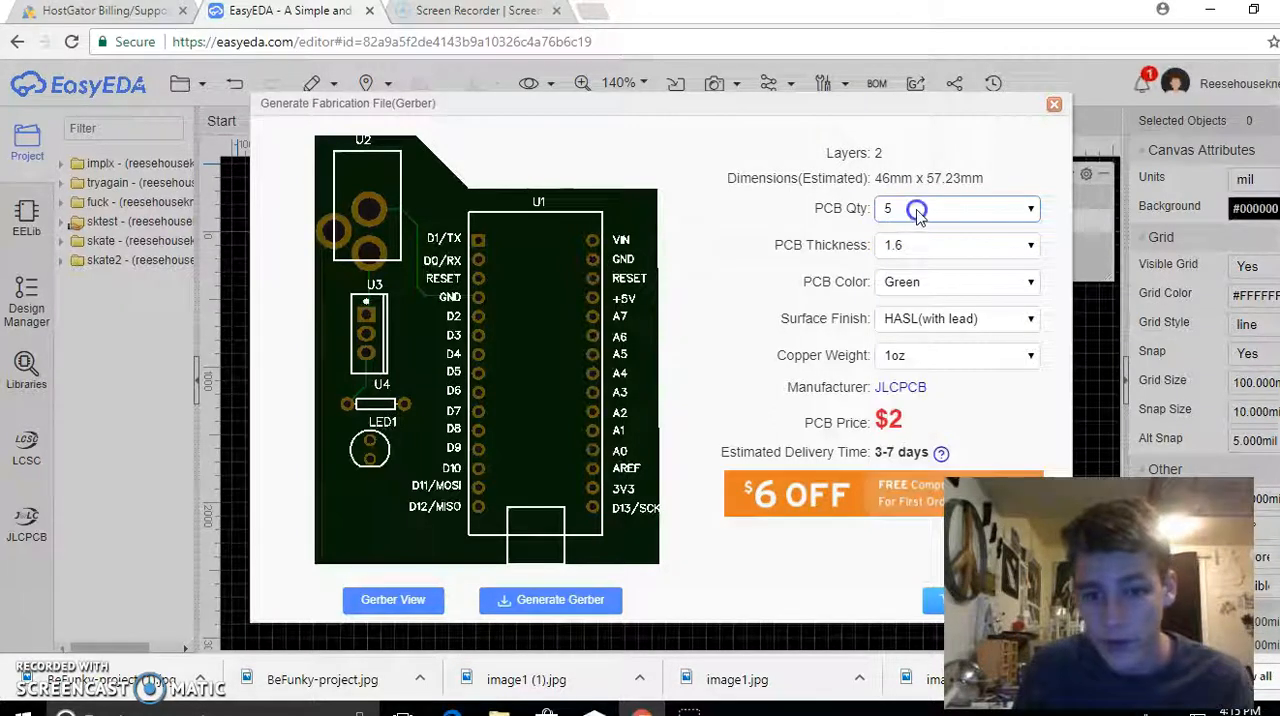
click(917, 210)
click(920, 259)
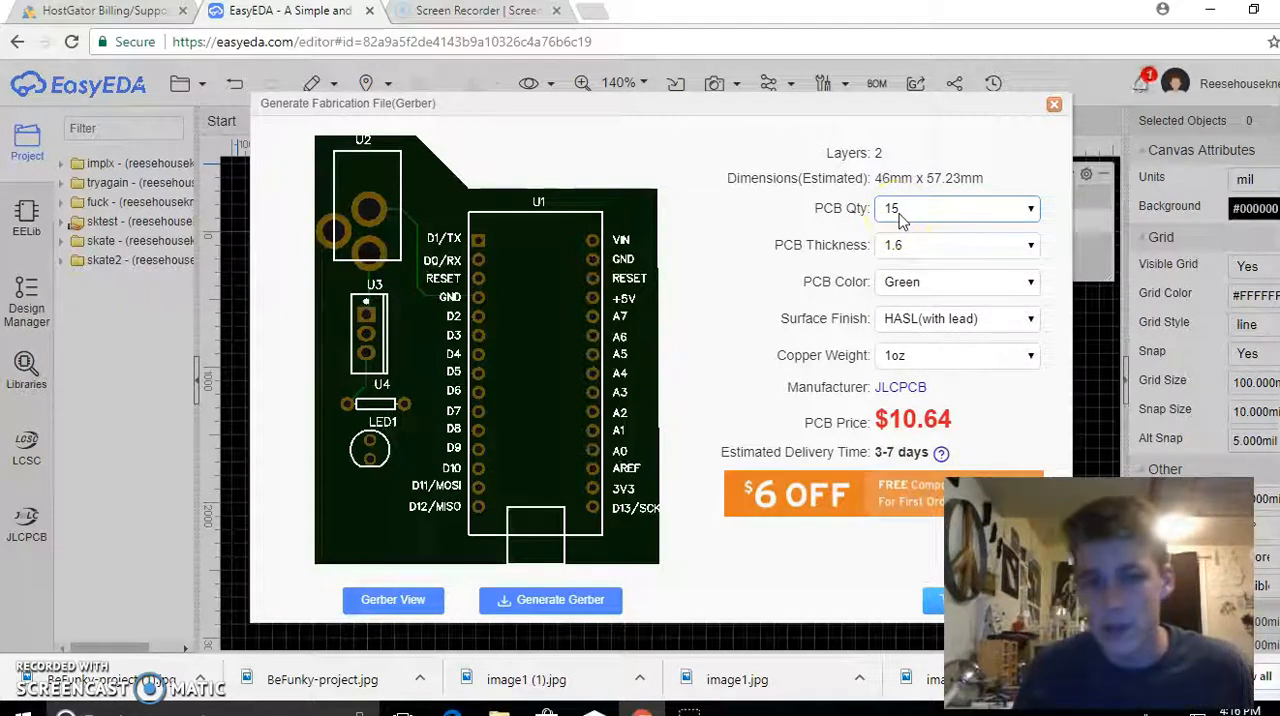
click(906, 213)
click(923, 305)
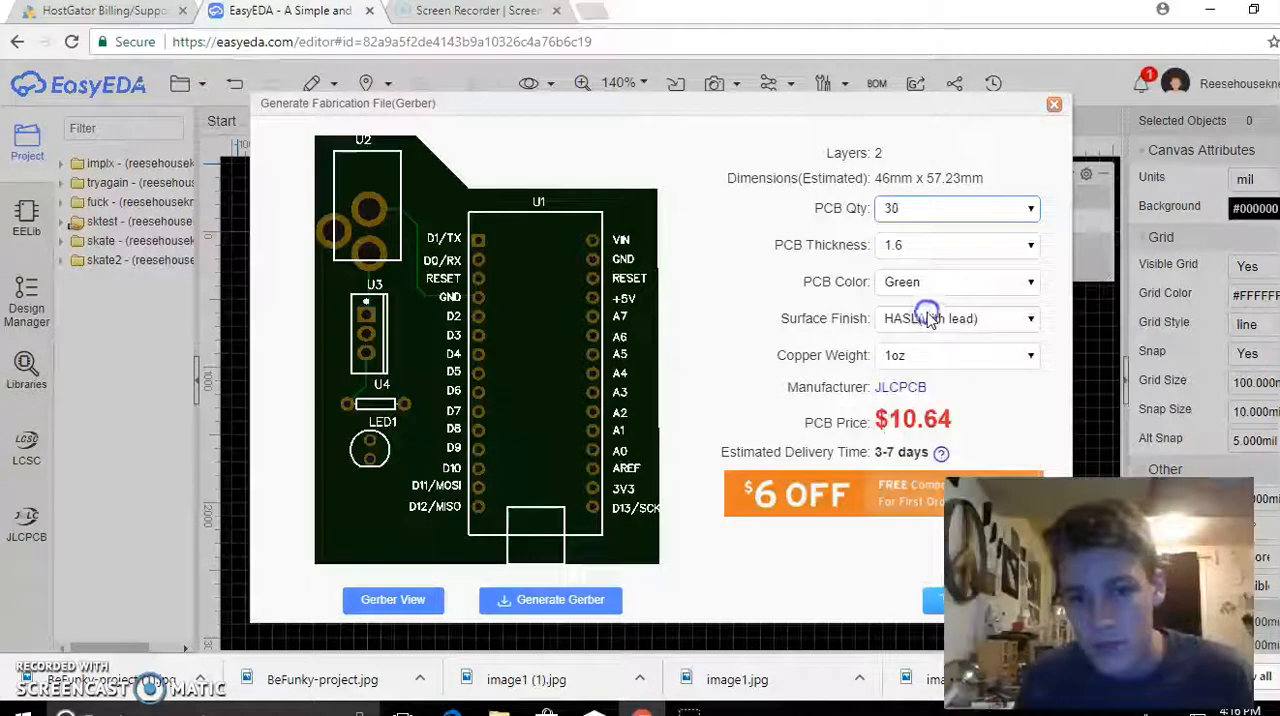
click(919, 208)
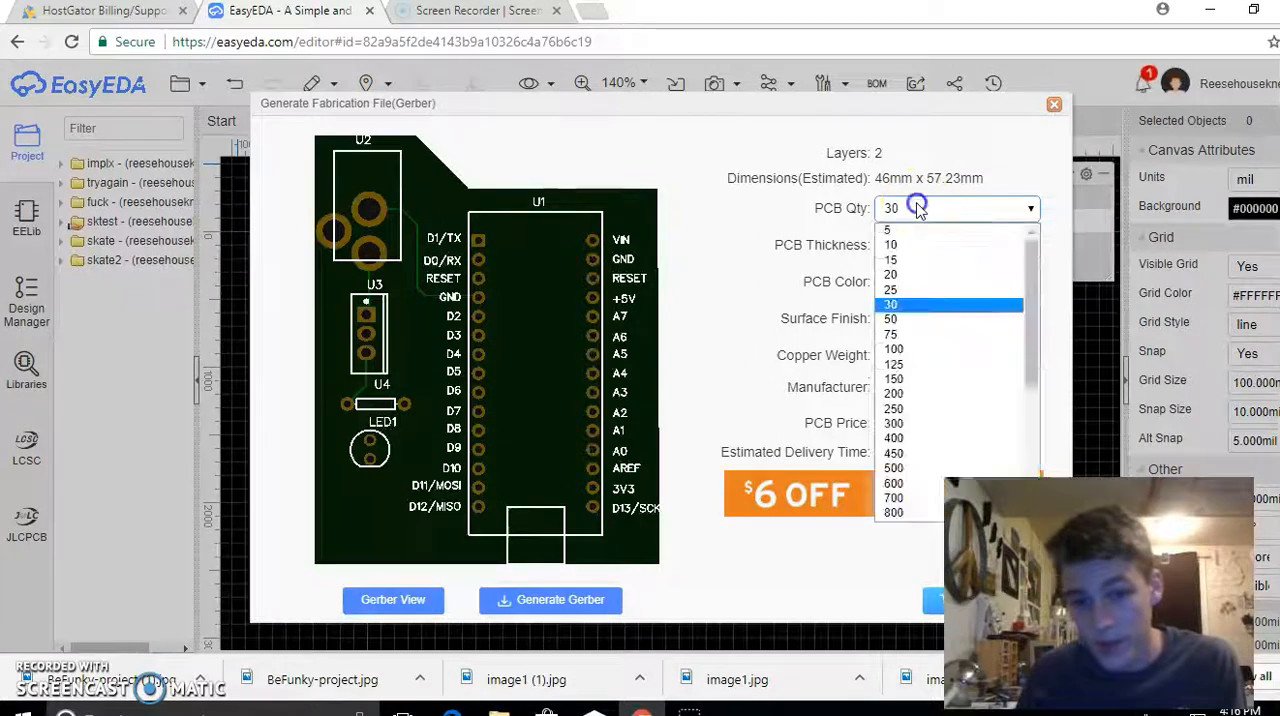
click(912, 325)
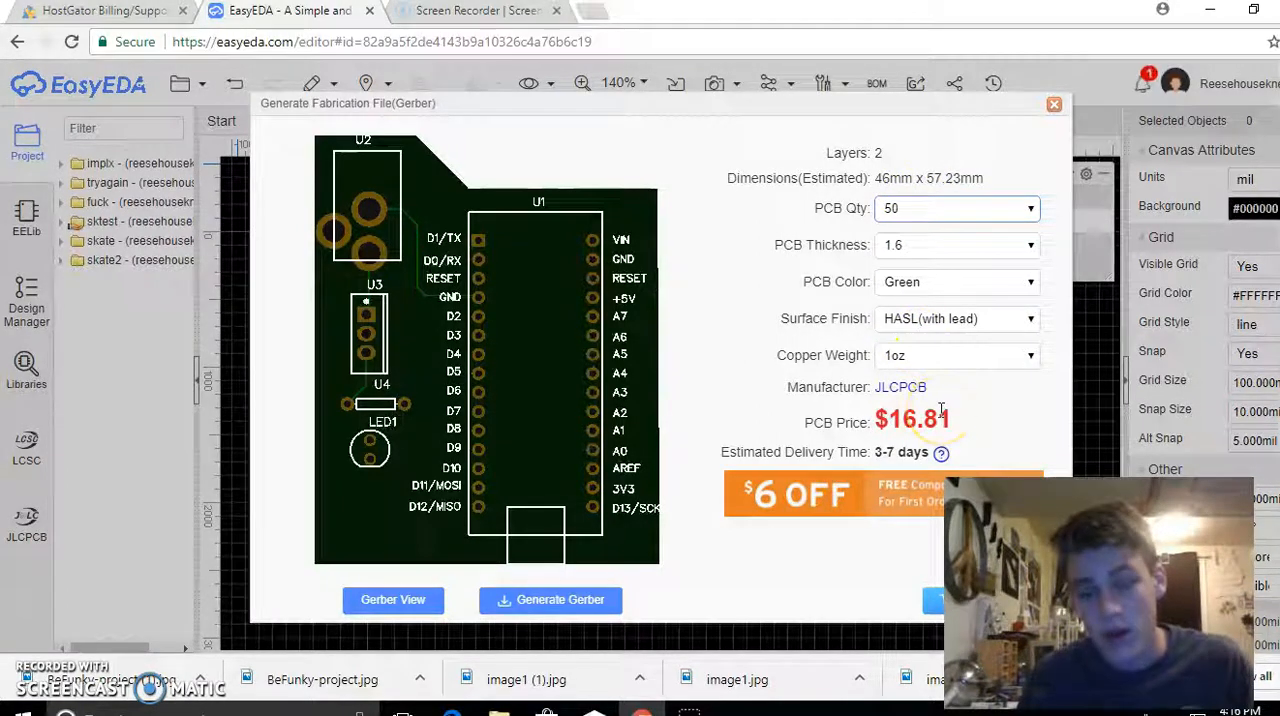
Set the PCB quantity to 10 and continue to the JLCPCB website to order the board
click(900, 209)
click(910, 244)
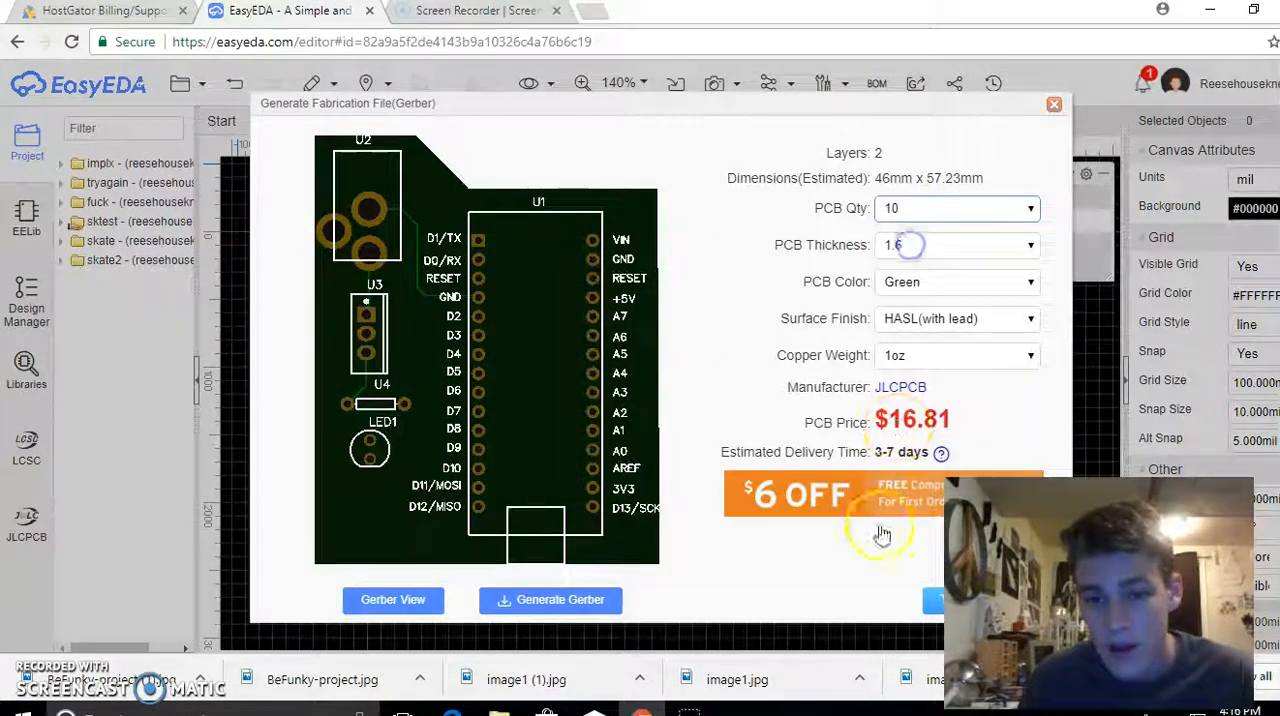
click(930, 606)
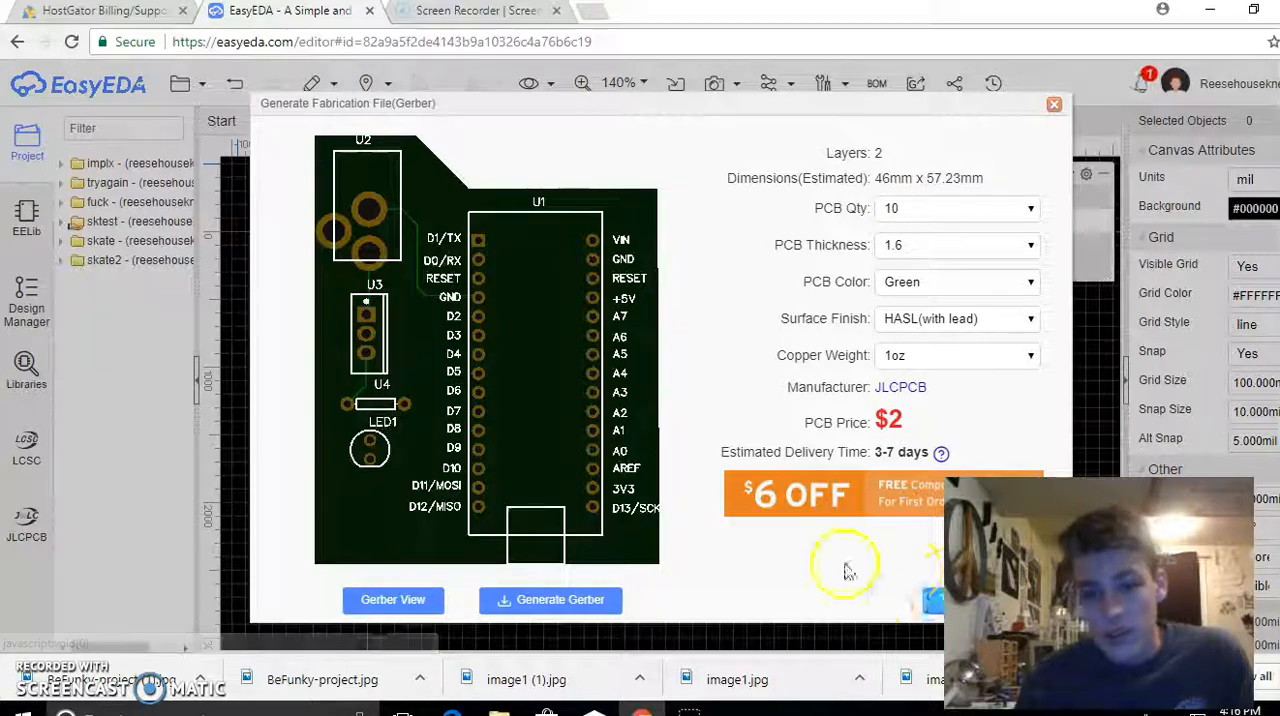
click(933, 606)
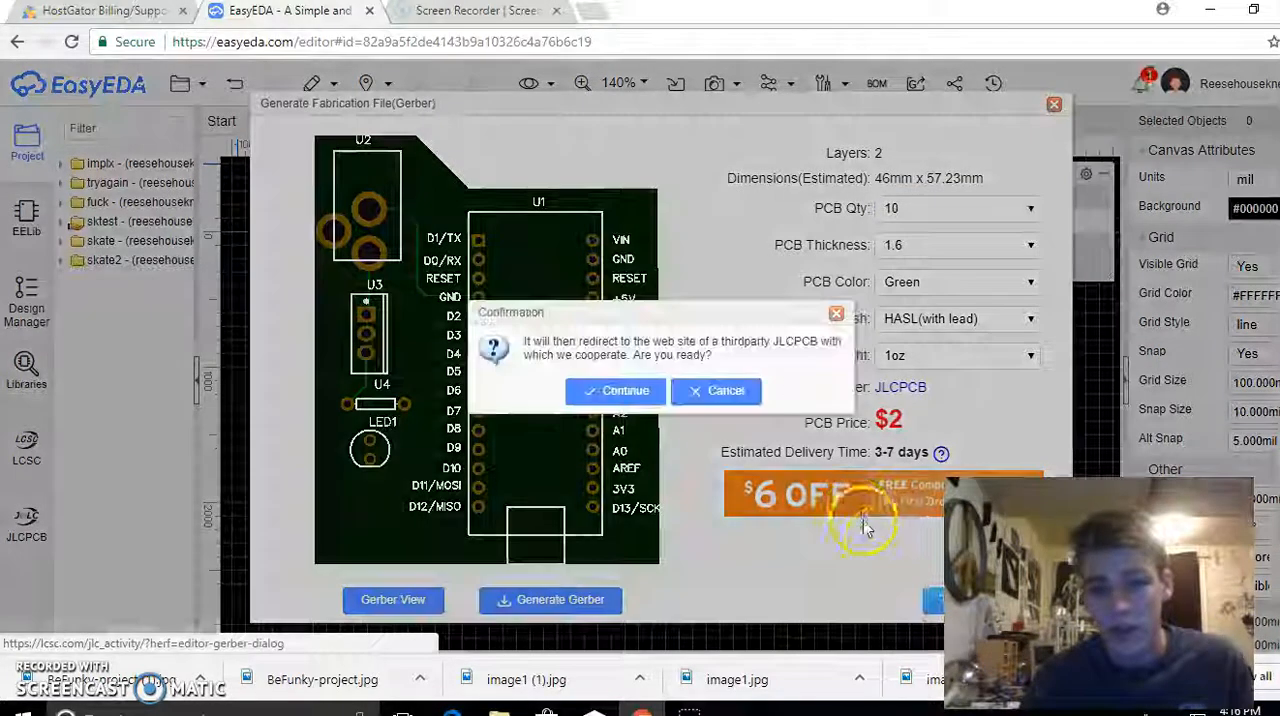
click(620, 402)
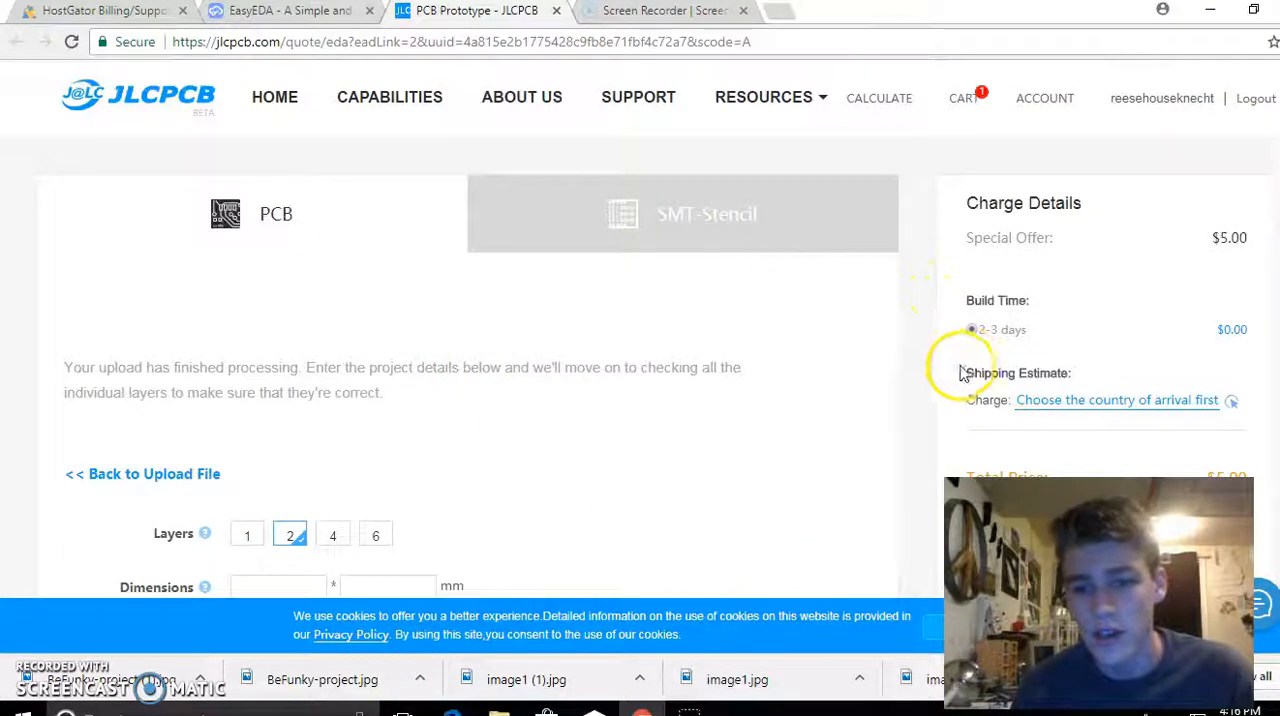
Review the board options and charge details on the JLCPCB quote page, and switch back to EasyEDA
scroll(970, 366, down, 1)
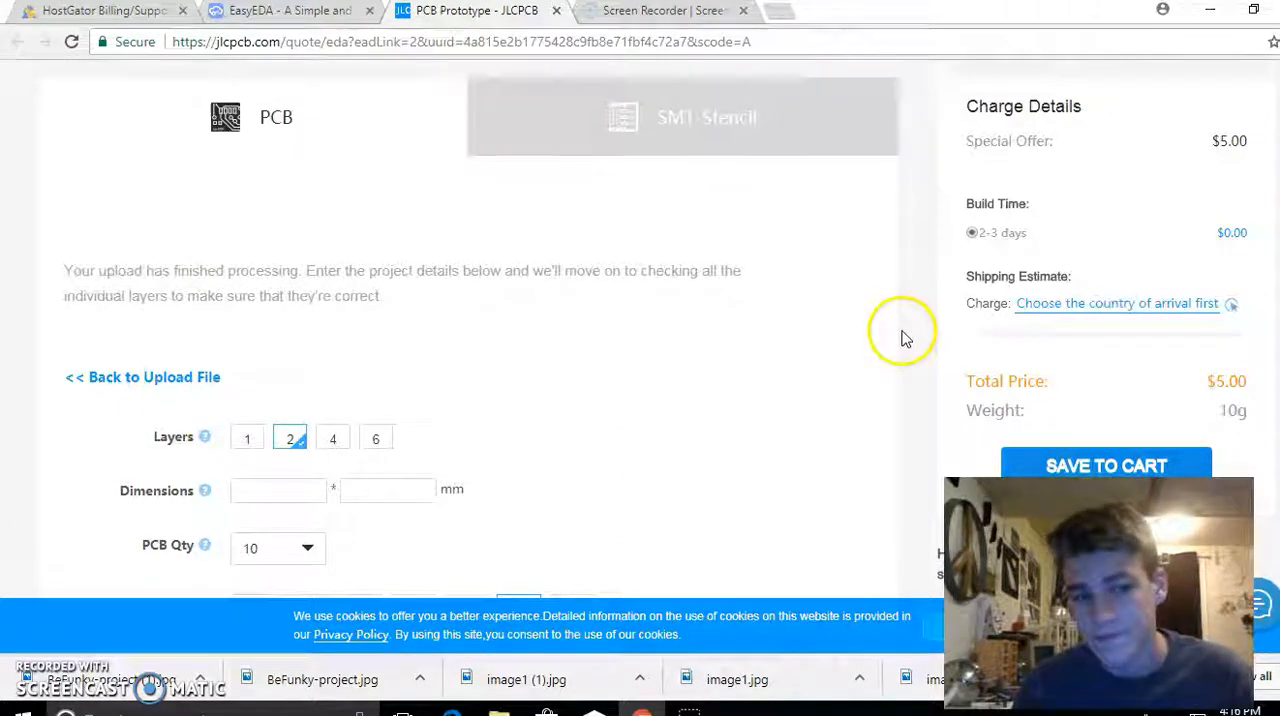
scroll(897, 338, down, 2)
scroll(447, 397, up, 2)
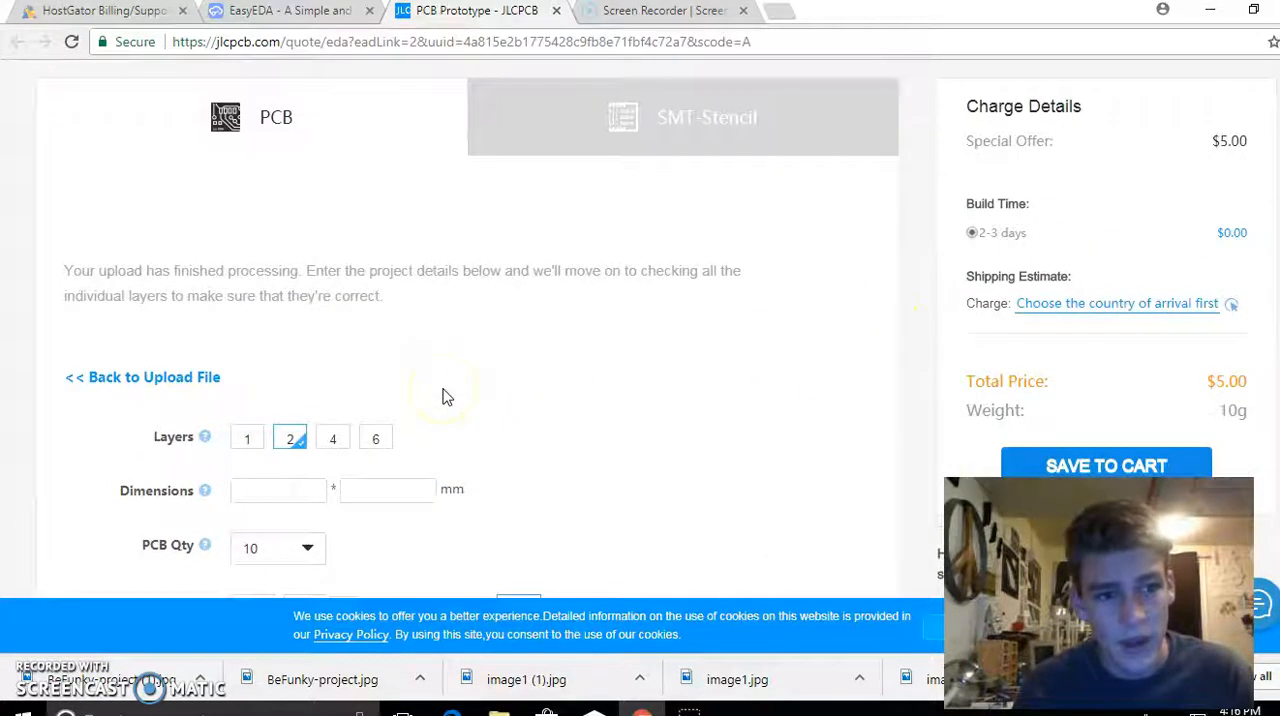
scroll(445, 398, down, 2)
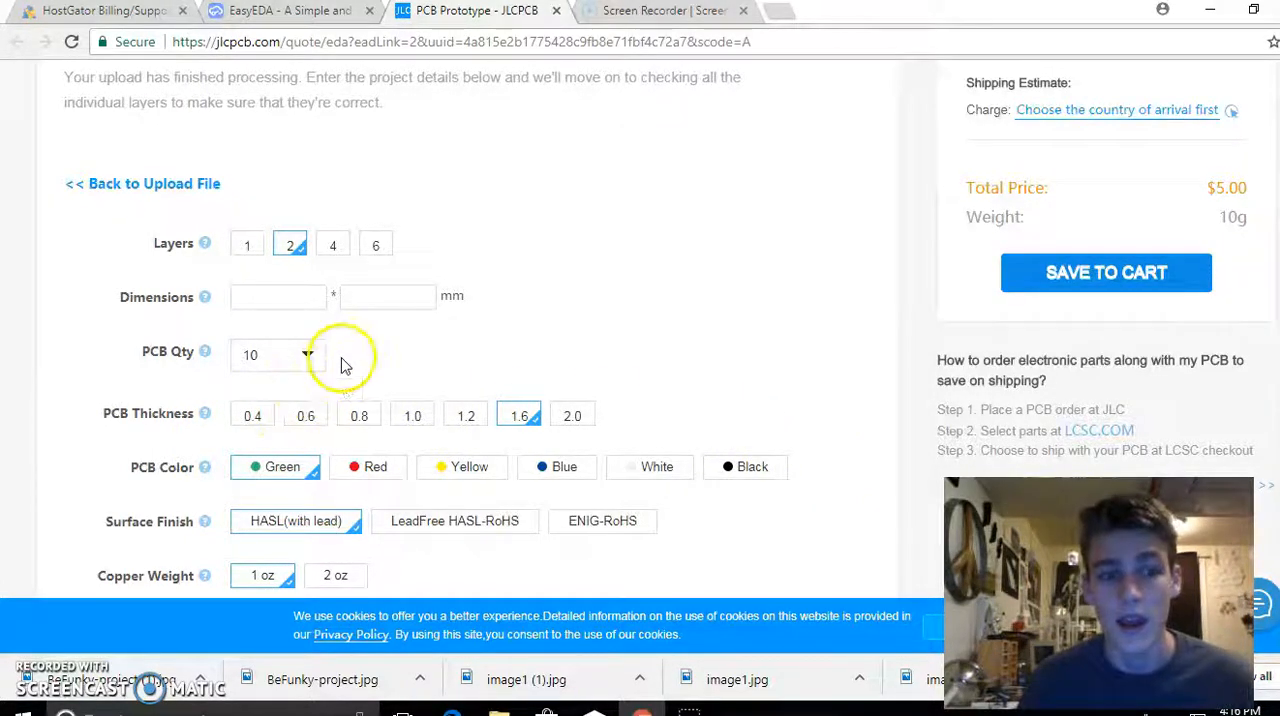
scroll(350, 366, down, 3)
scroll(360, 370, up, 3)
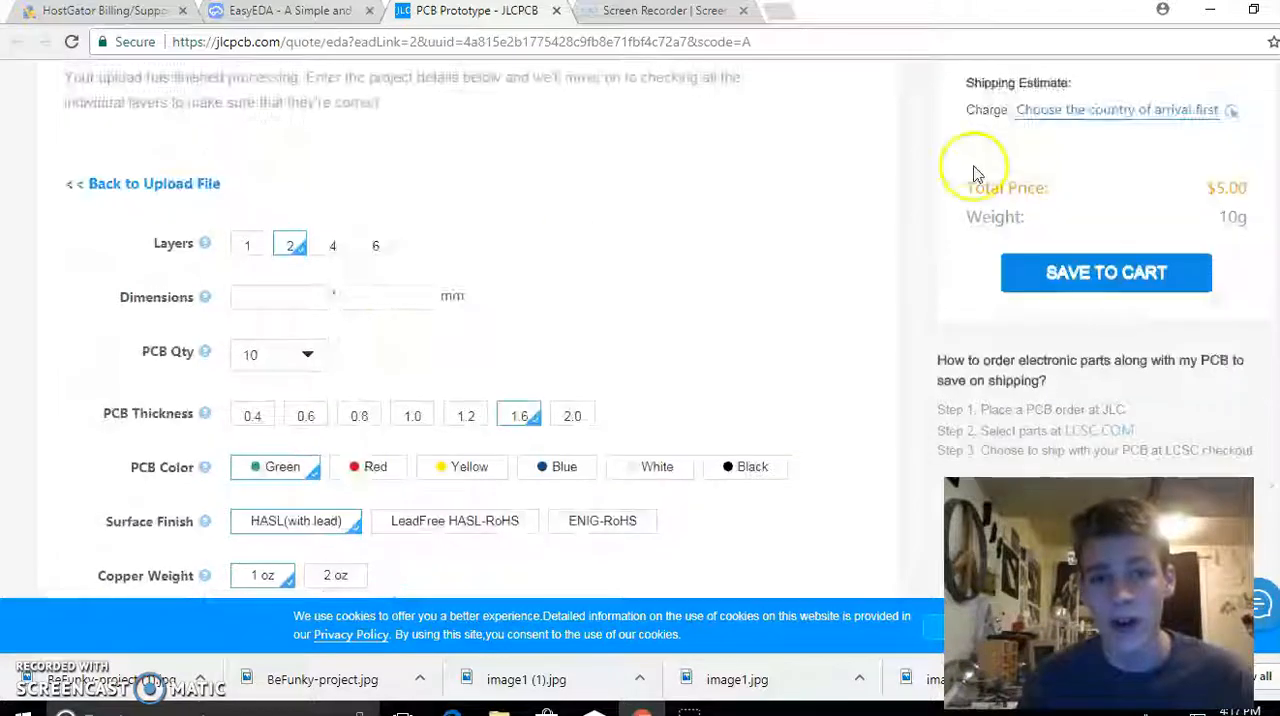
click(290, 12)
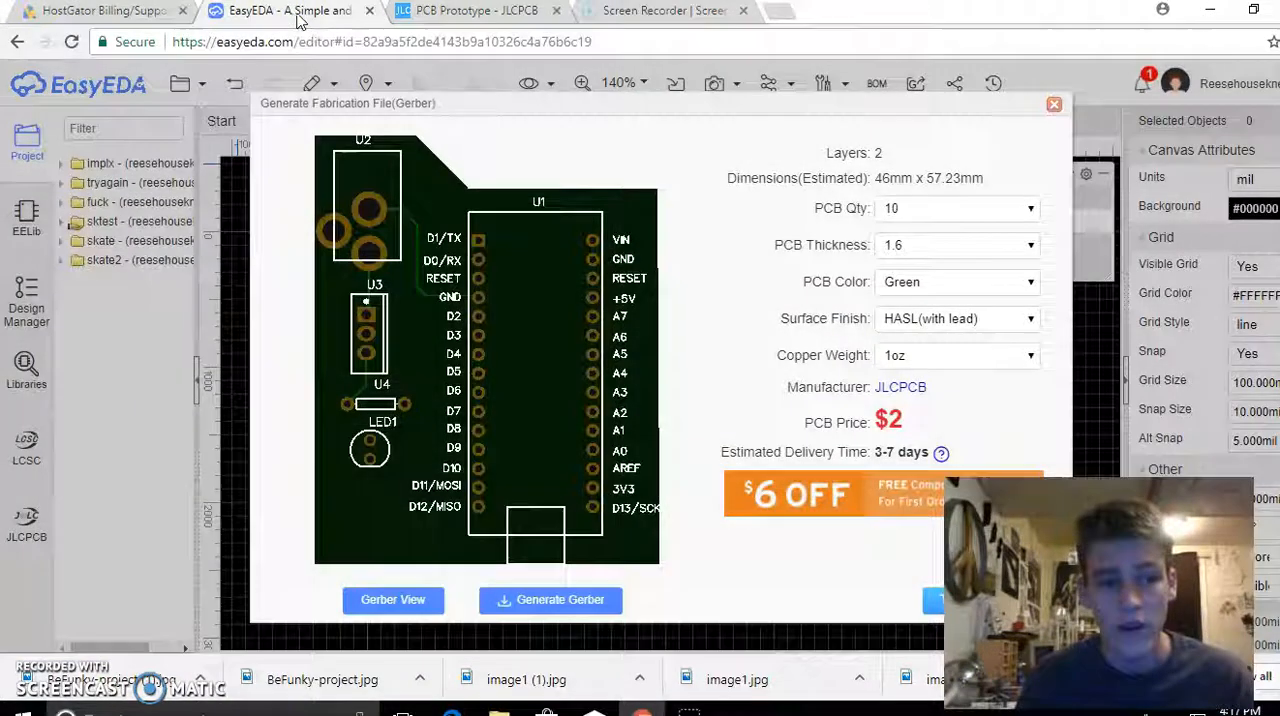